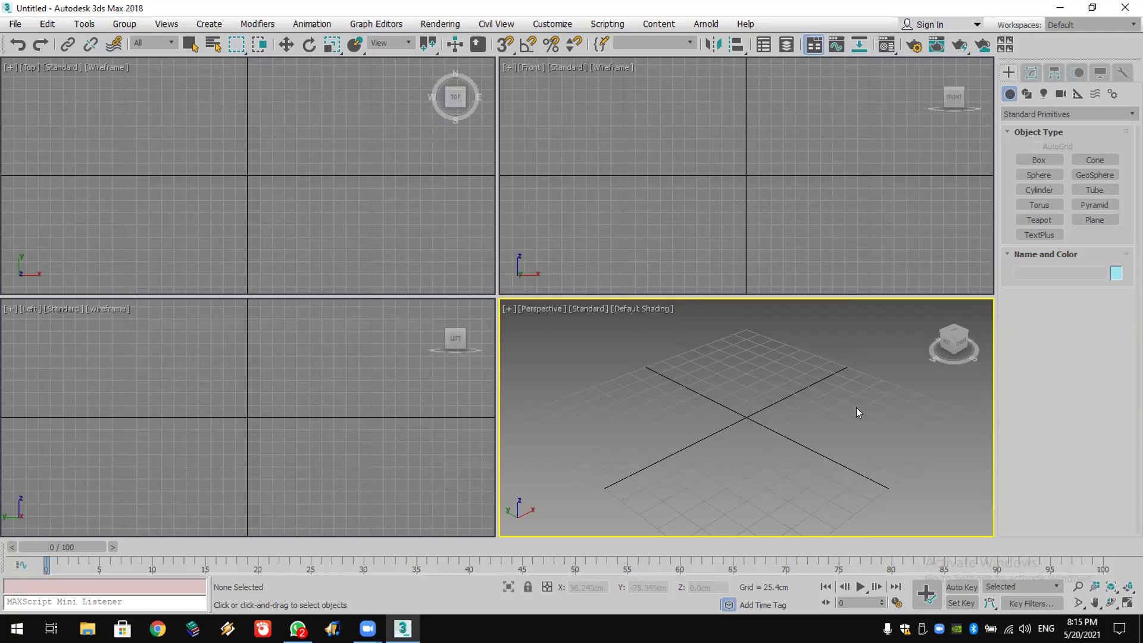
Show the desktop, open the MAX shortcut folder and go through Vray and Complete Vray Materials to the Complete_Vray_Materials category folders.
{"action": "key", "text": "super+d"}
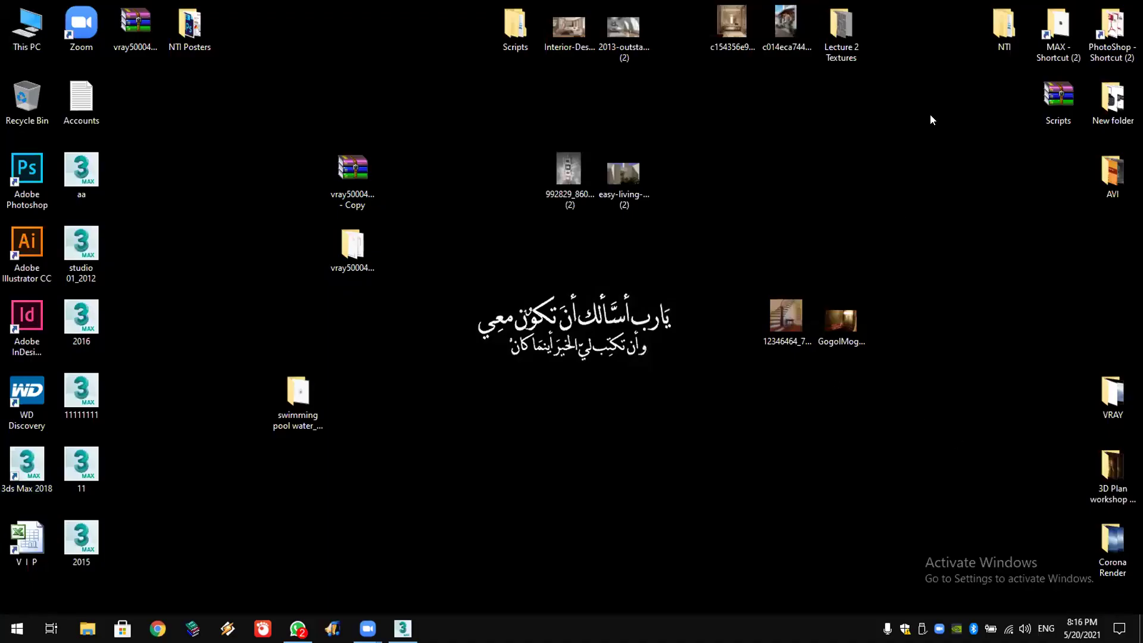
{"action": "left_click", "coordinate": [1064, 37]}
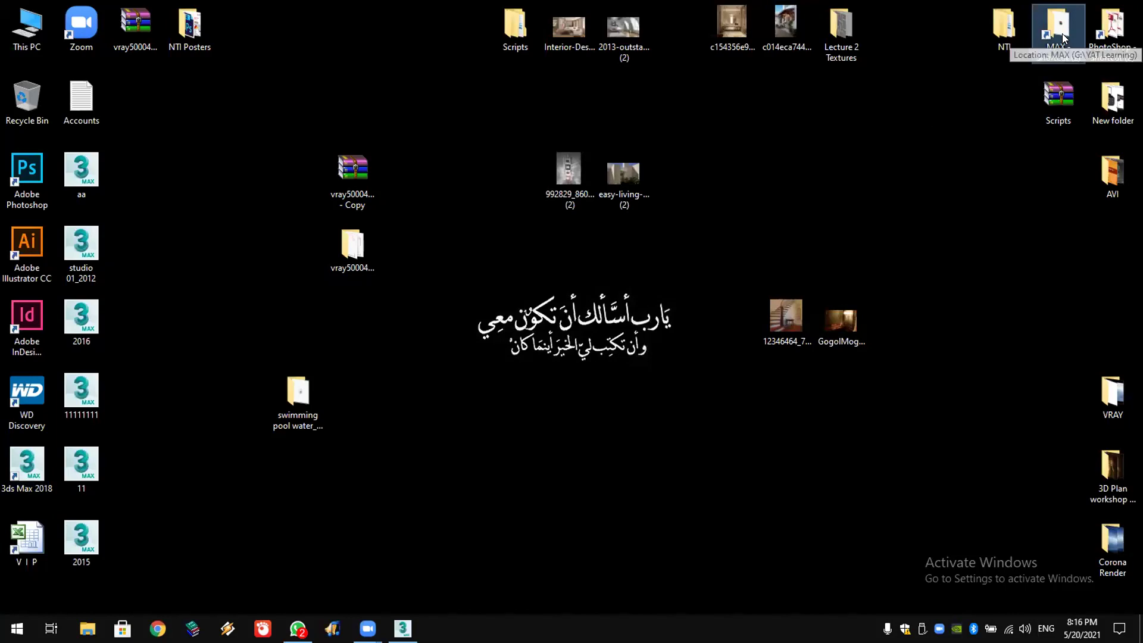
{"action": "double_click", "coordinate": [1064, 37]}
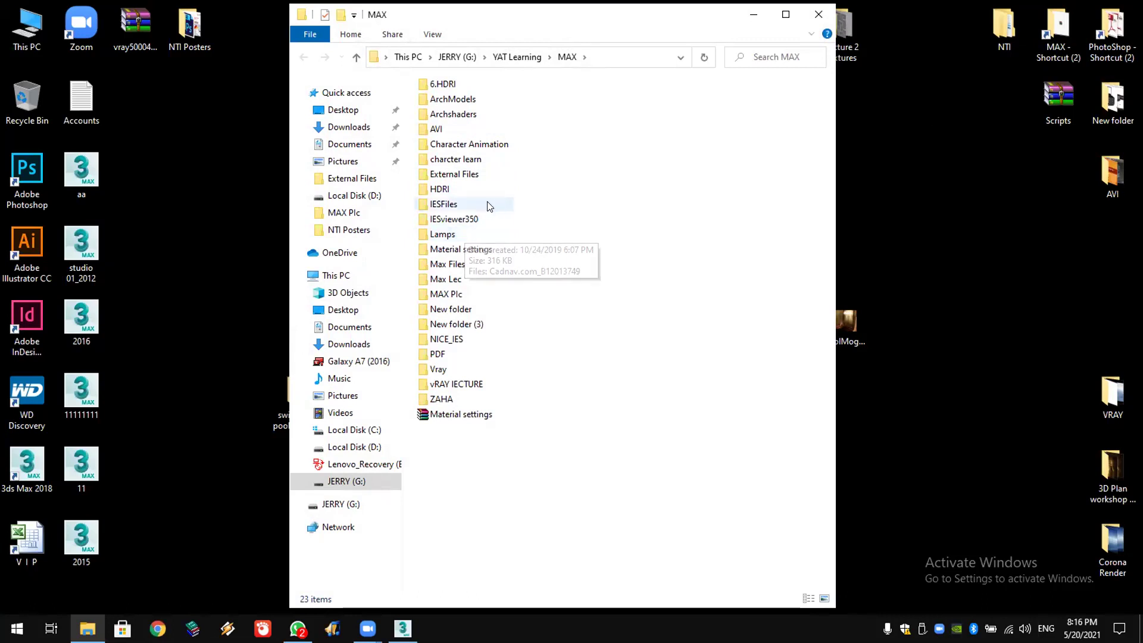
{"action": "left_click", "coordinate": [472, 371]}
{"action": "double_click", "coordinate": [472, 371]}
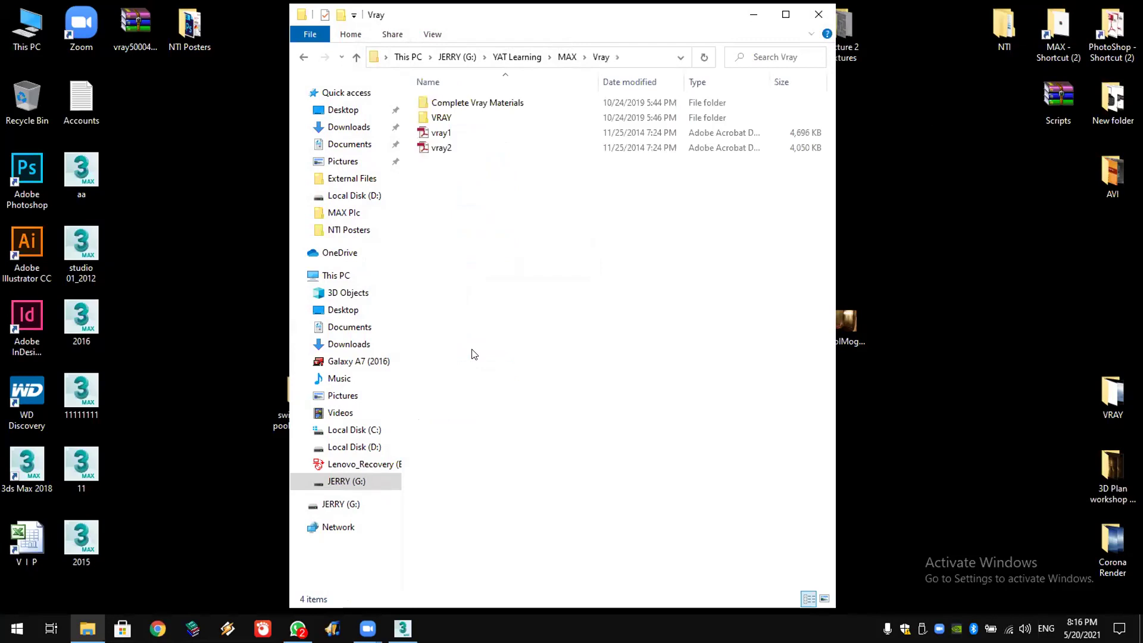
{"action": "double_click", "coordinate": [465, 106]}
{"action": "double_click", "coordinate": [465, 107]}
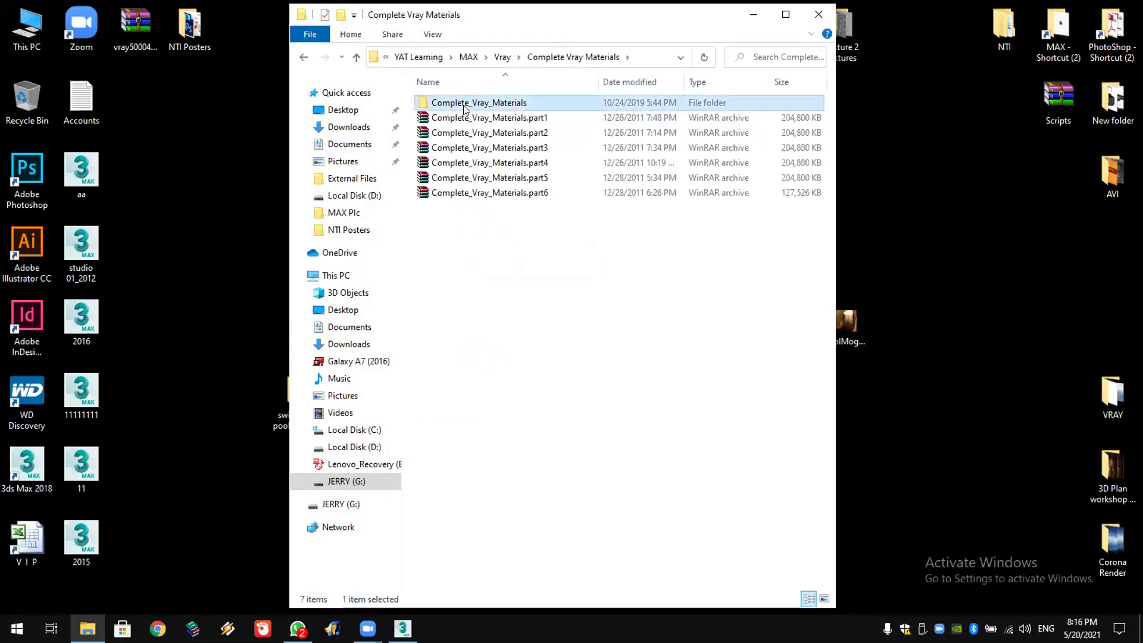
{"action": "left_click", "coordinate": [465, 105]}
{"action": "double_click", "coordinate": [465, 105]}
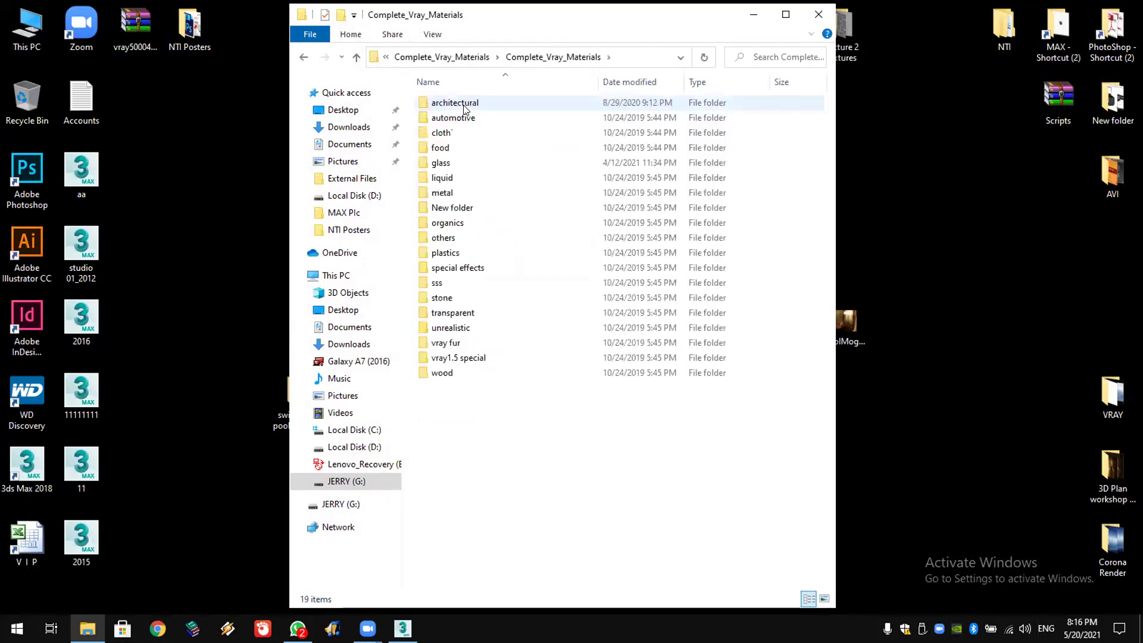
View the architectural catalog images in the architectural folder and return to the material category folders.
{"action": "double_click", "coordinate": [465, 105]}
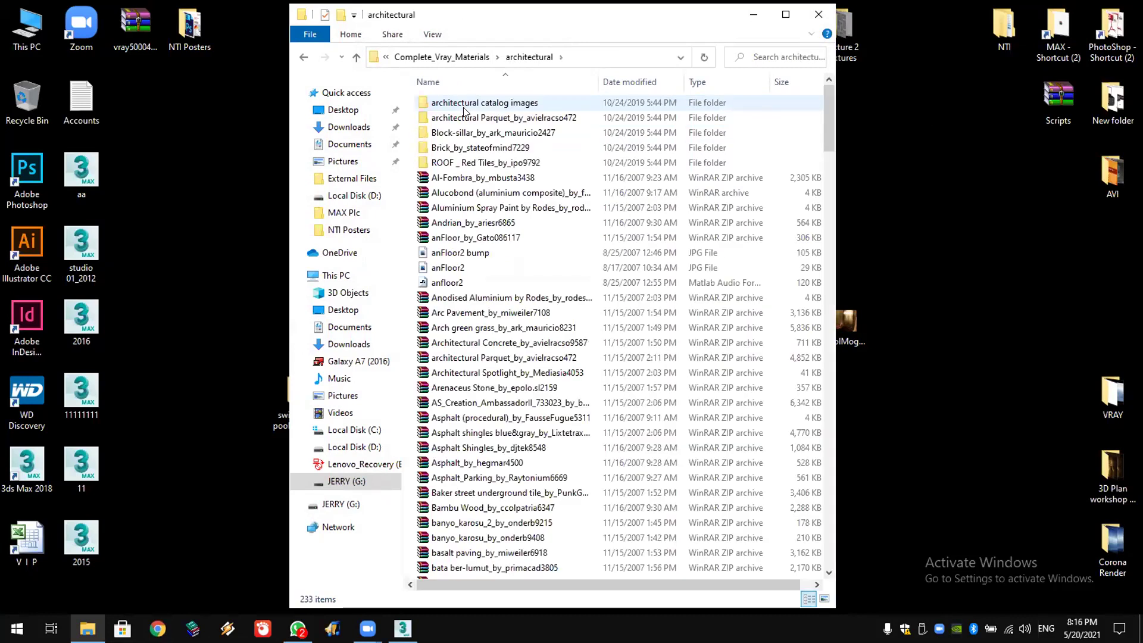
{"action": "double_click", "coordinate": [464, 104]}
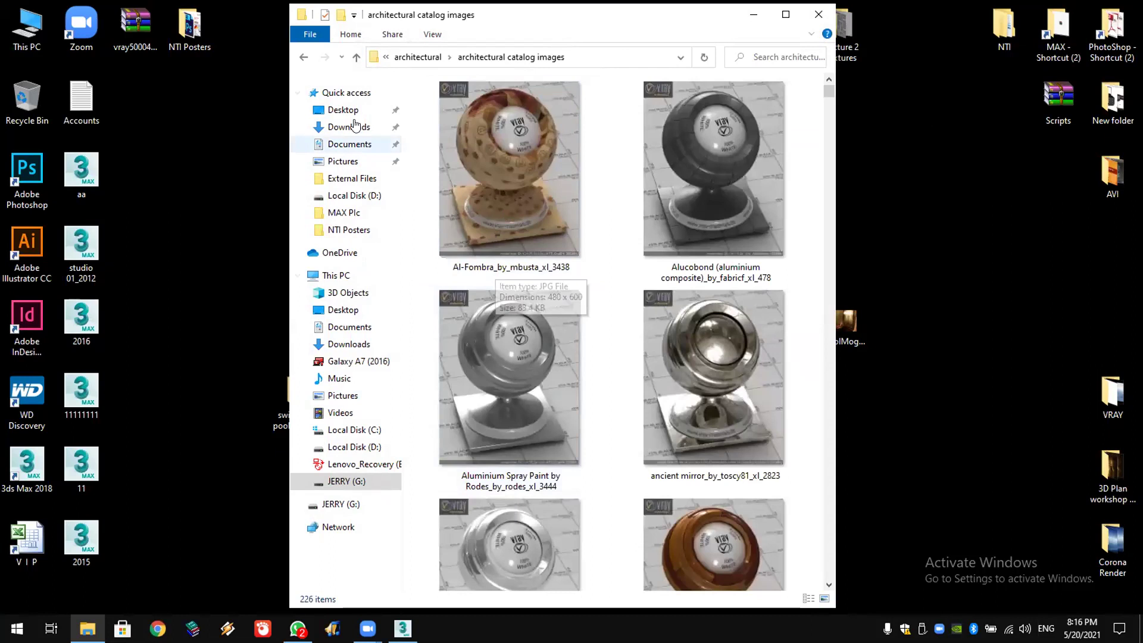
{"action": "left_click", "coordinate": [305, 57]}
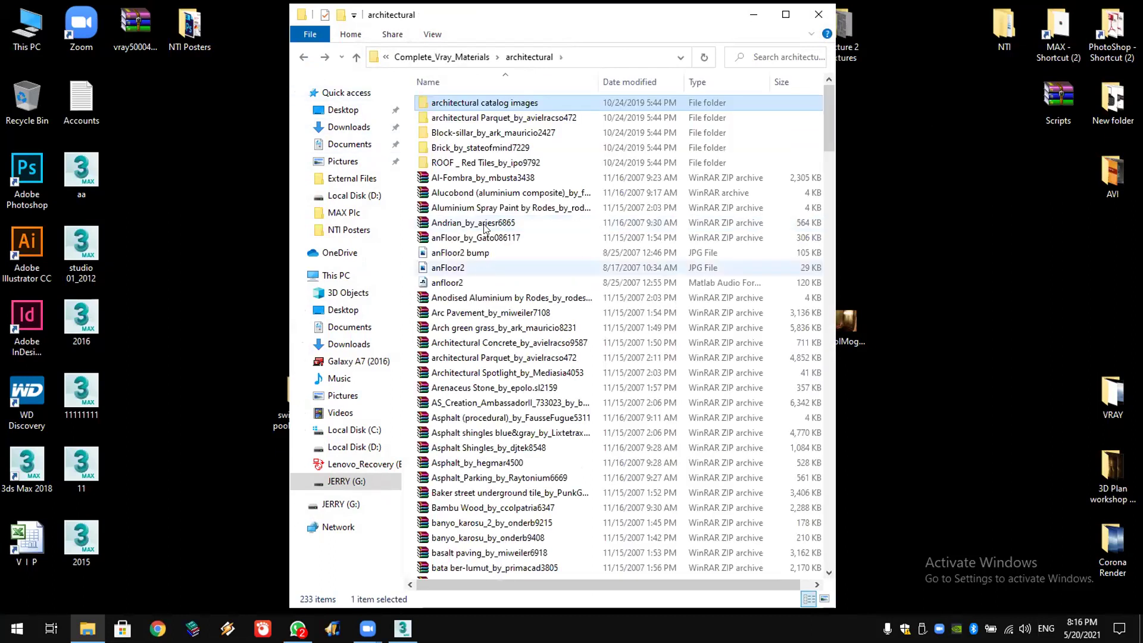
{"action": "left_click", "coordinate": [305, 57]}
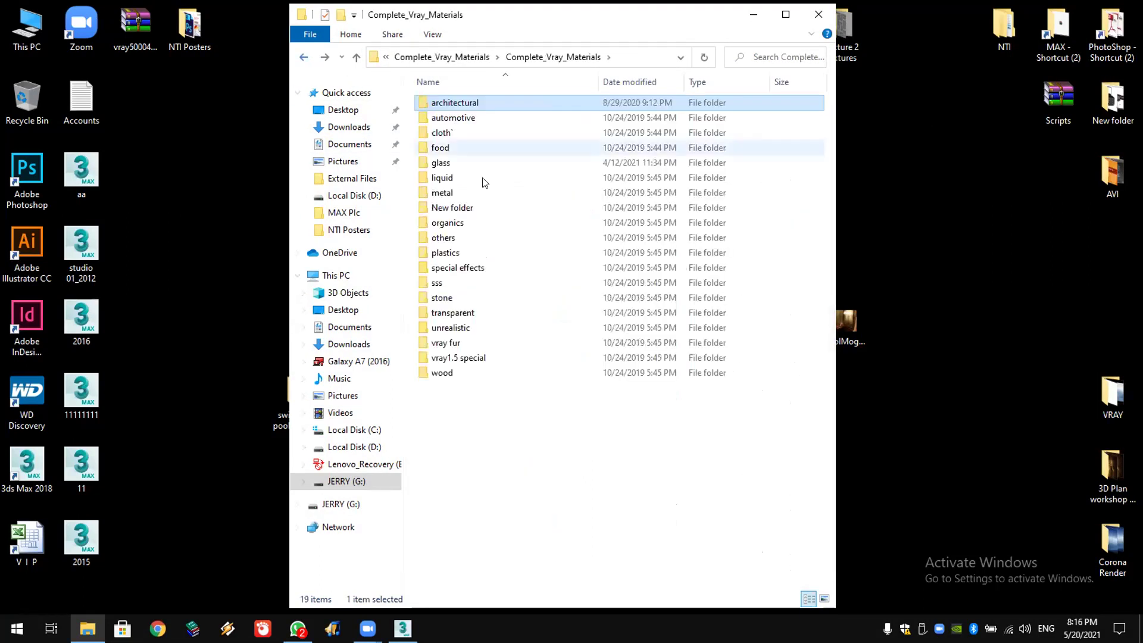
Copy the swimming pool water folder from liquid to the desktop, replacing the existing water.mat, and close the folder window.
{"action": "double_click", "coordinate": [464, 178]}
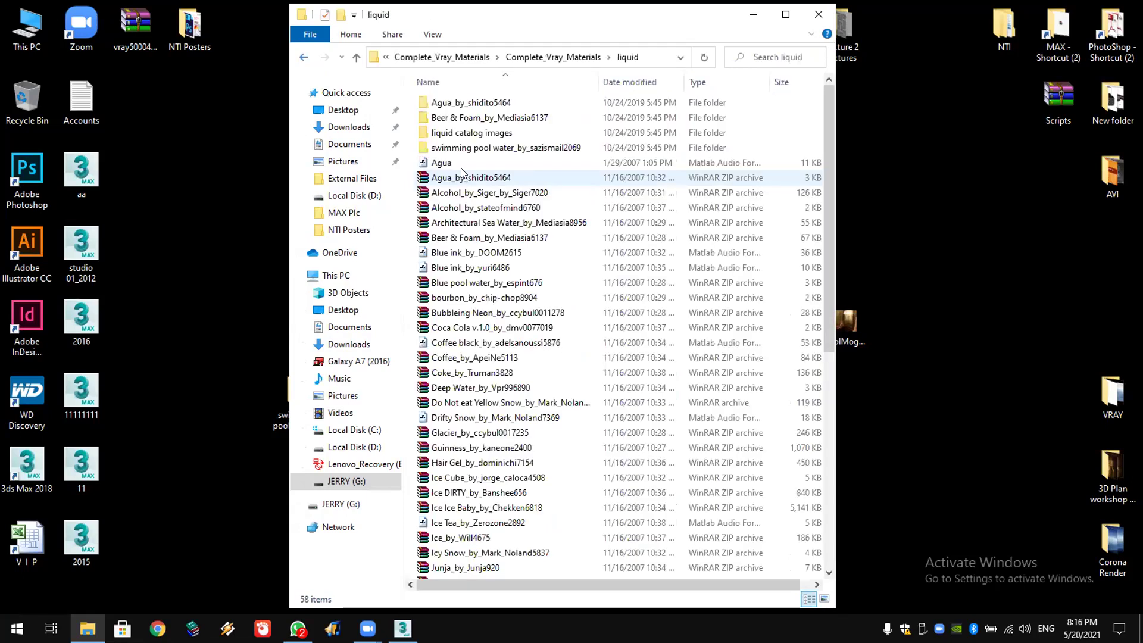
{"action": "left_click", "coordinate": [462, 149]}
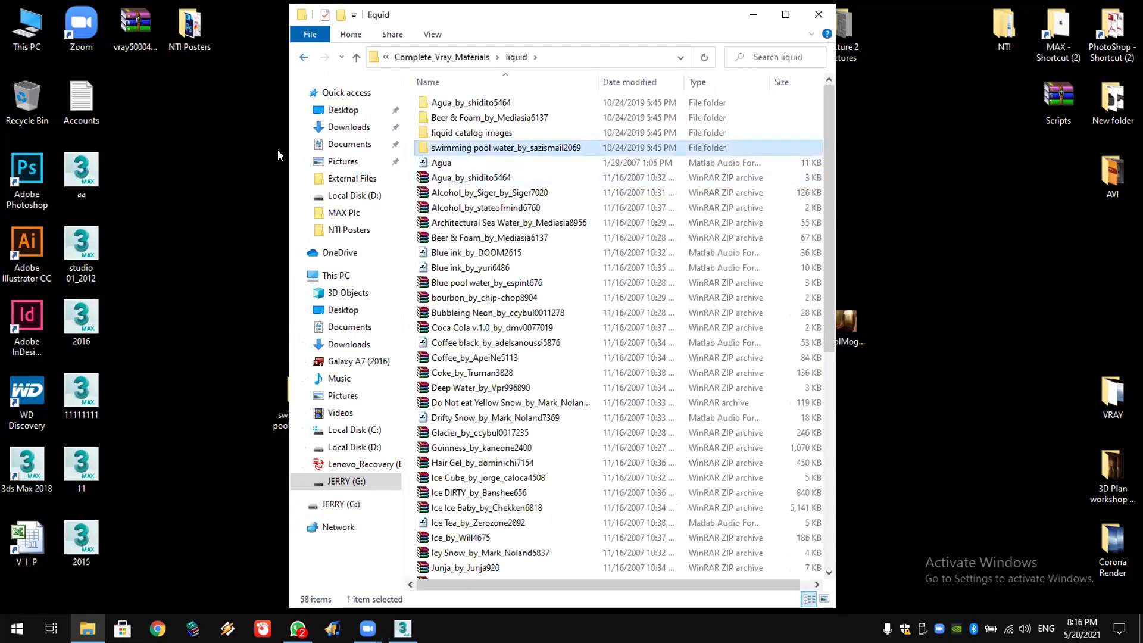
{"action": "left_click_drag", "start_coordinate": [221, 170], "coordinate": [221, 170]}
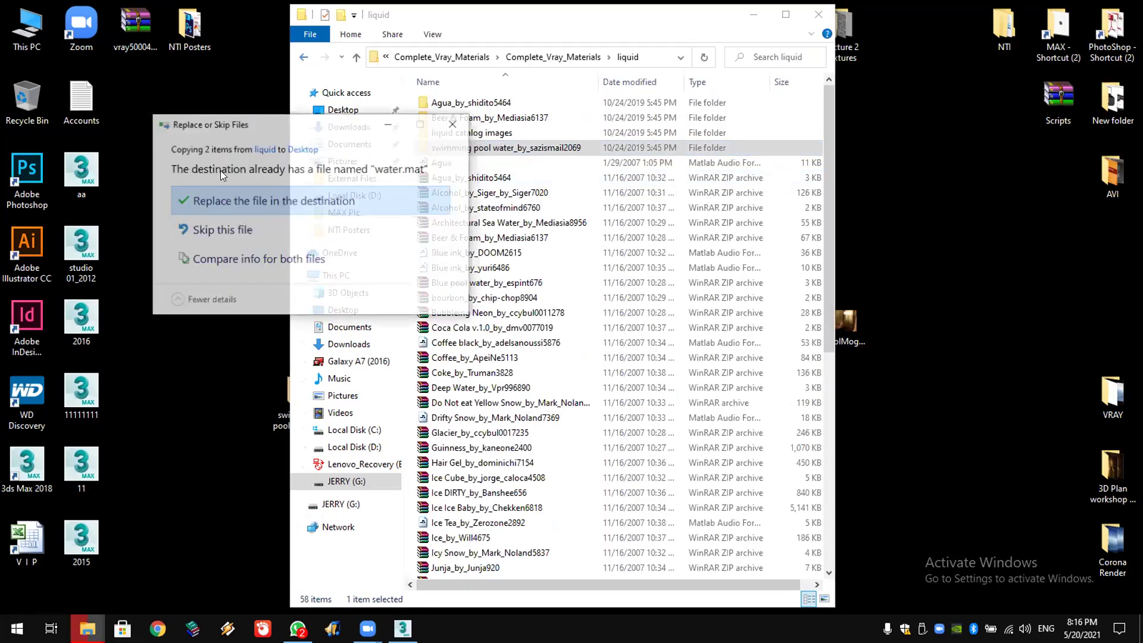
{"action": "left_click", "coordinate": [304, 192]}
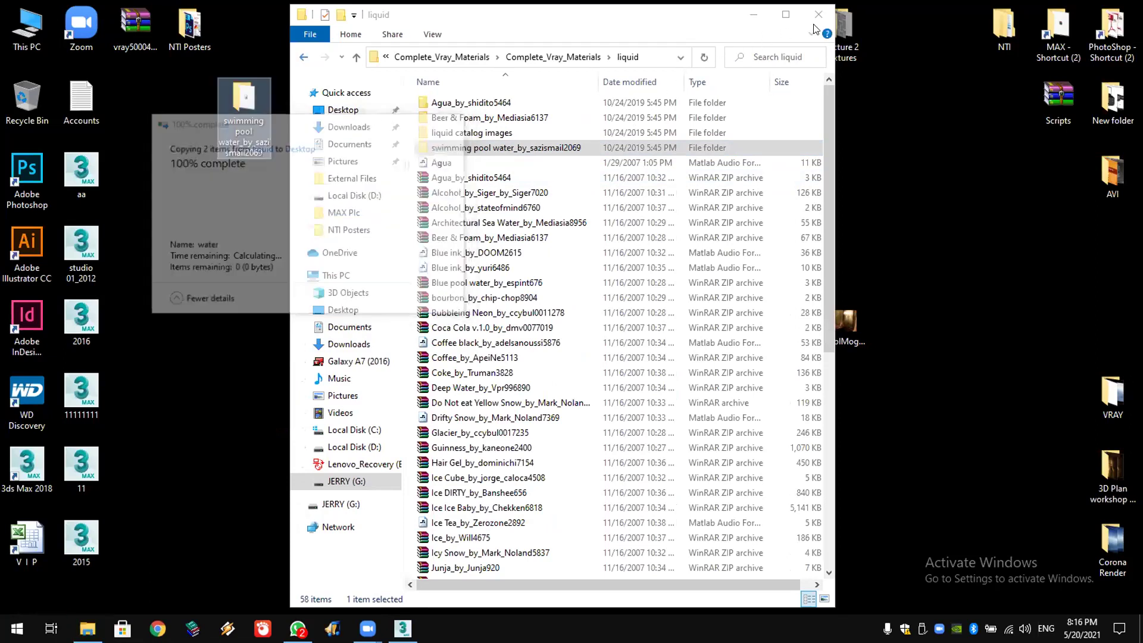
{"action": "key", "text": "alt+F4"}
{"action": "left_click_drag", "start_coordinate": [254, 111], "coordinate": [282, 434]}
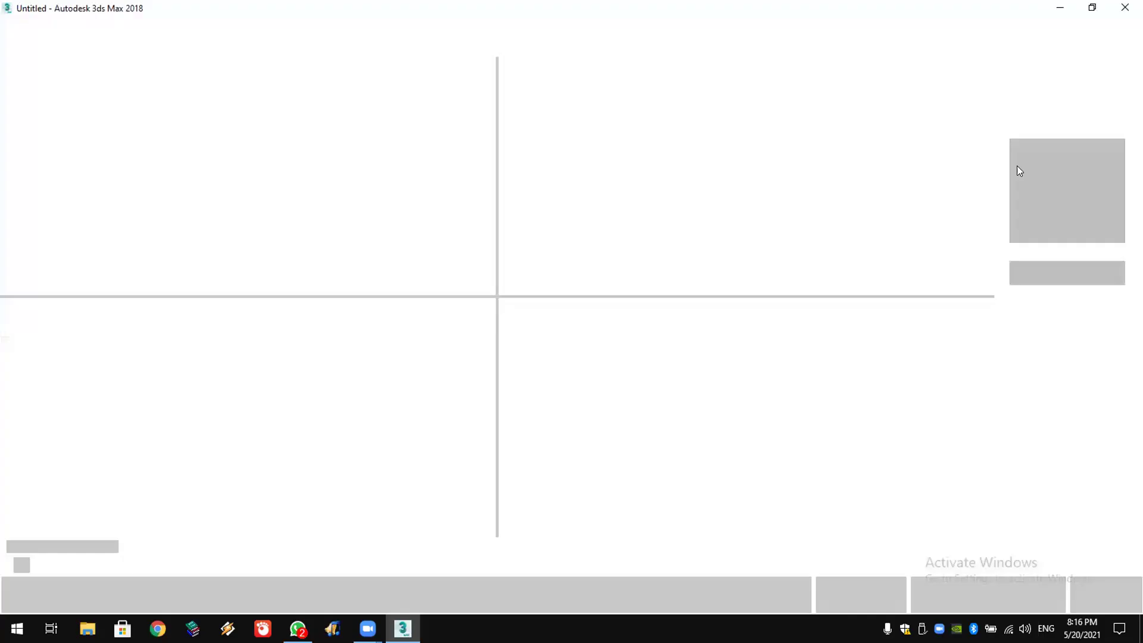
Switch to 3ds Max and create a VRayPlane at the centre of the Top viewport.
{"action": "left_click", "coordinate": [1032, 116]}
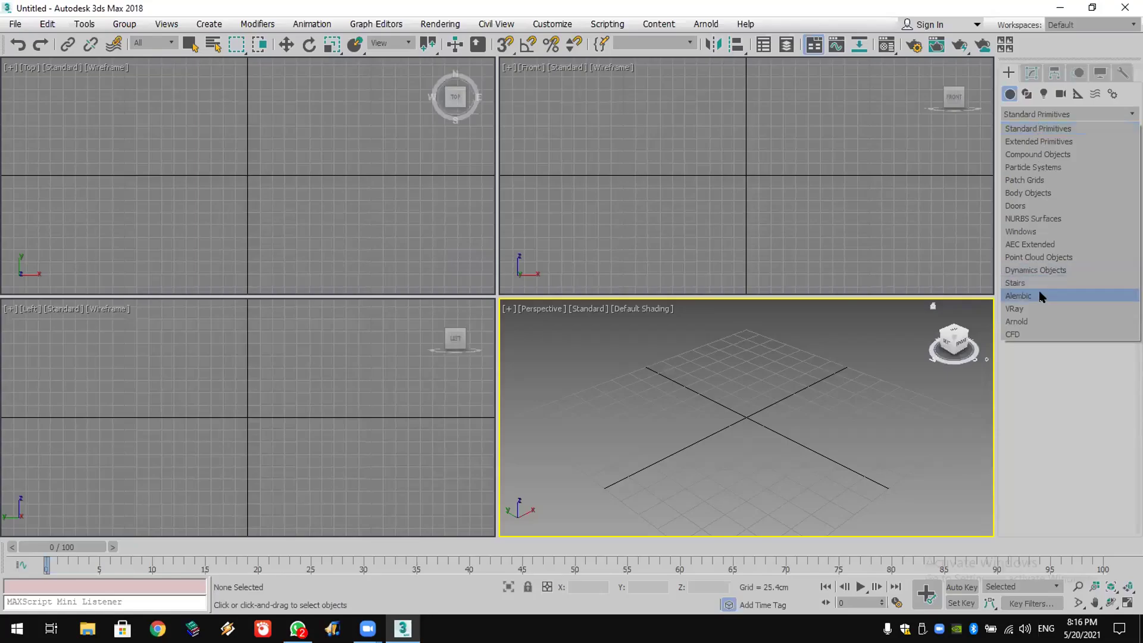
{"action": "left_click", "coordinate": [1040, 306]}
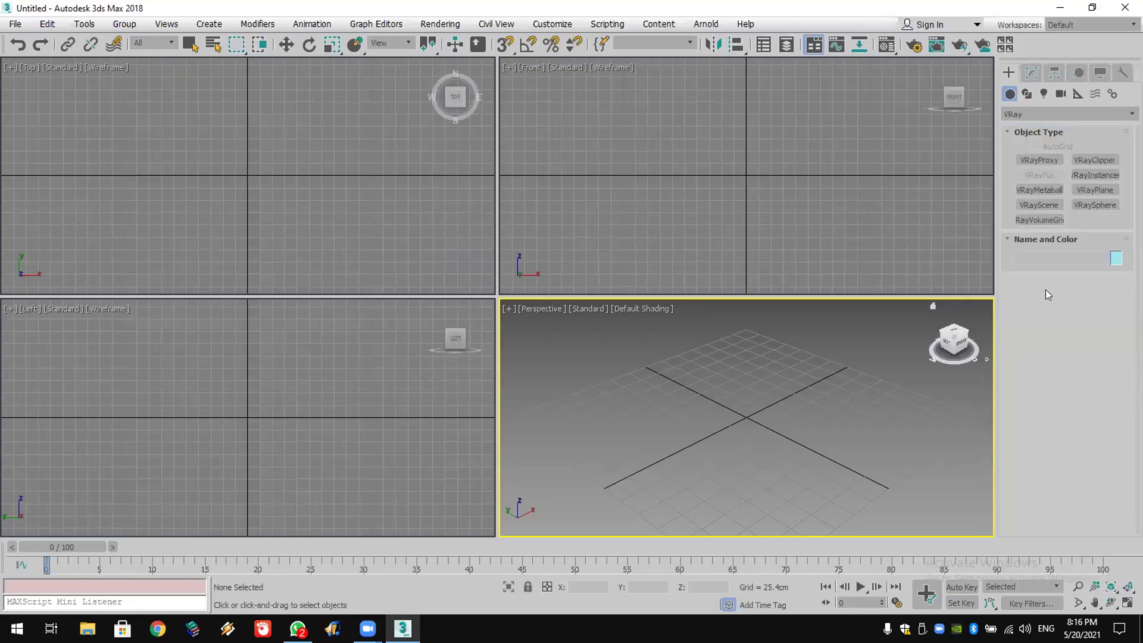
{"action": "left_click", "coordinate": [1097, 190]}
{"action": "left_click", "coordinate": [241, 171]}
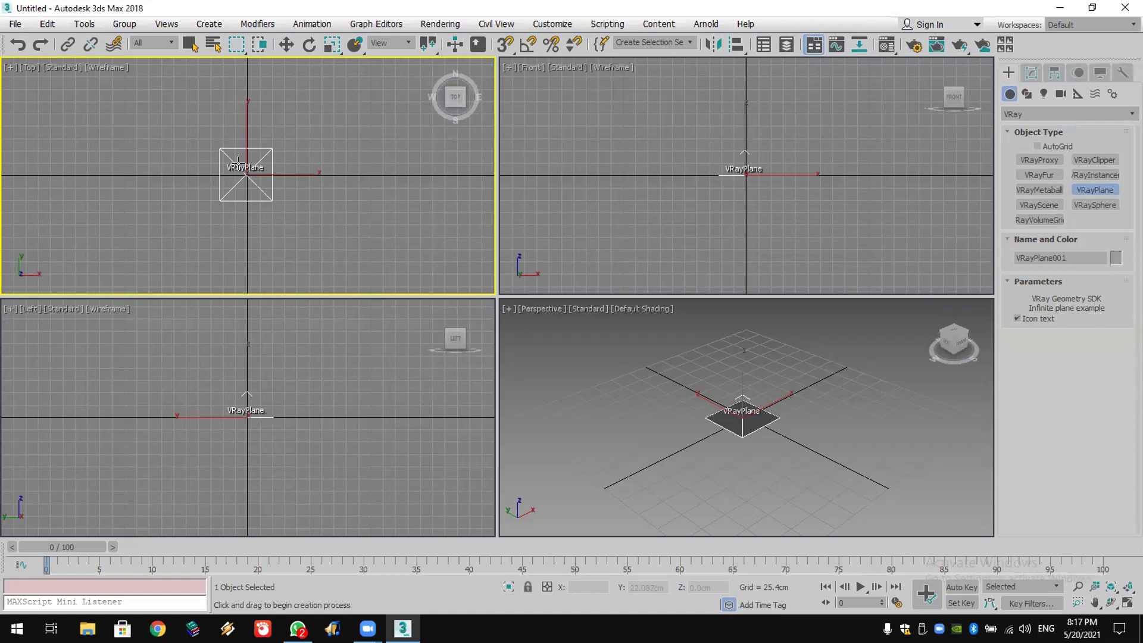
{"action": "left_click", "coordinate": [1111, 611]}
{"action": "mouse_move", "coordinate": [742, 441]}
{"action": "left_mouse_down"}
{"action": "mouse_move", "coordinate": [743, 412]}
{"action": "mouse_move", "coordinate": [736, 422]}
{"action": "left_mouse_up"}
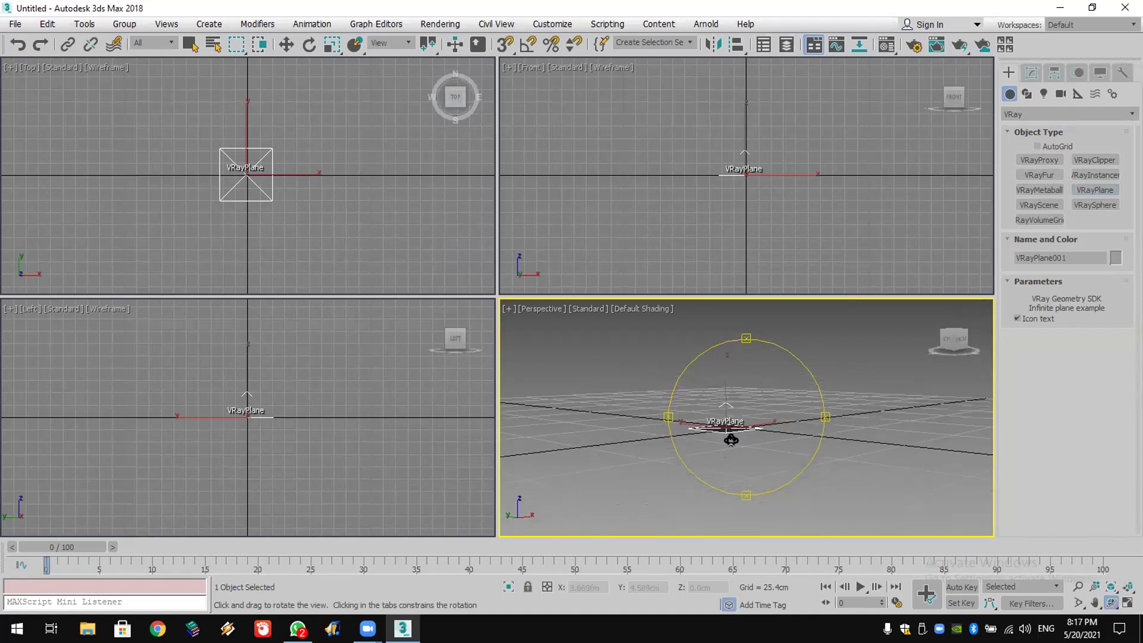
{"action": "right_click", "coordinate": [729, 463]}
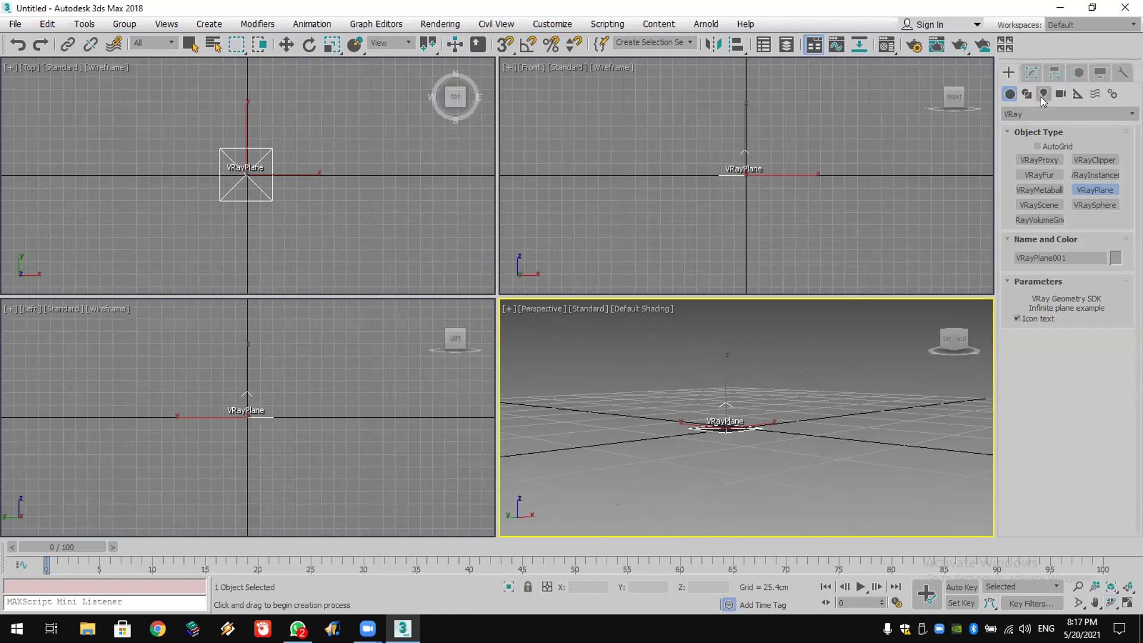
Check the object types offered in the VRay camera category and browse the light categories.
{"action": "left_click", "coordinate": [1059, 94]}
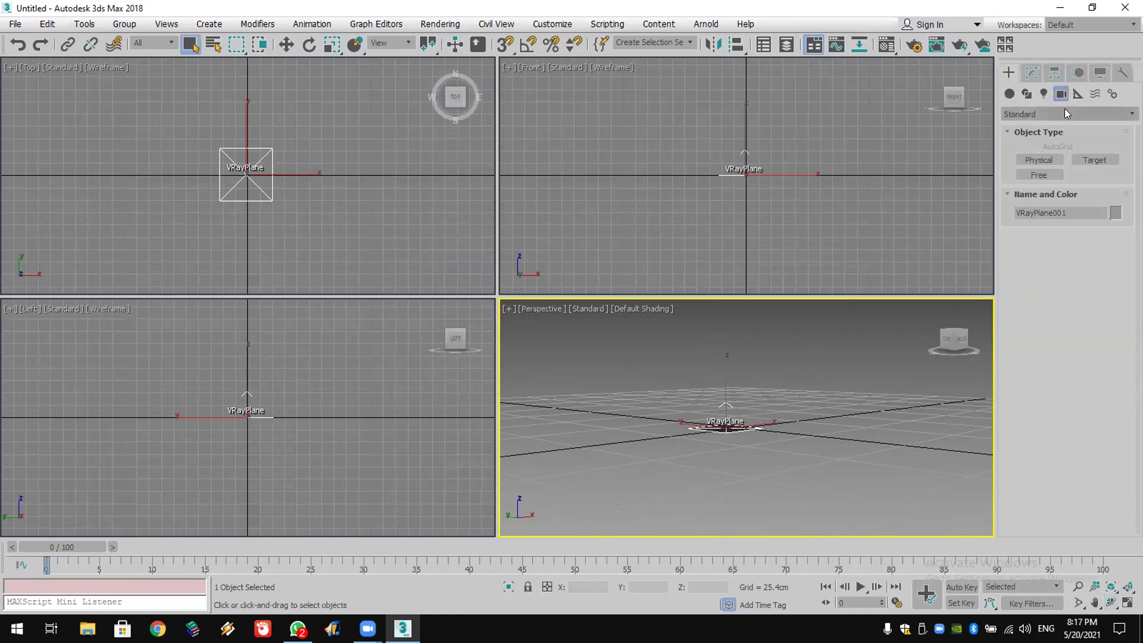
{"action": "left_click", "coordinate": [1034, 112]}
{"action": "left_click", "coordinate": [1036, 142]}
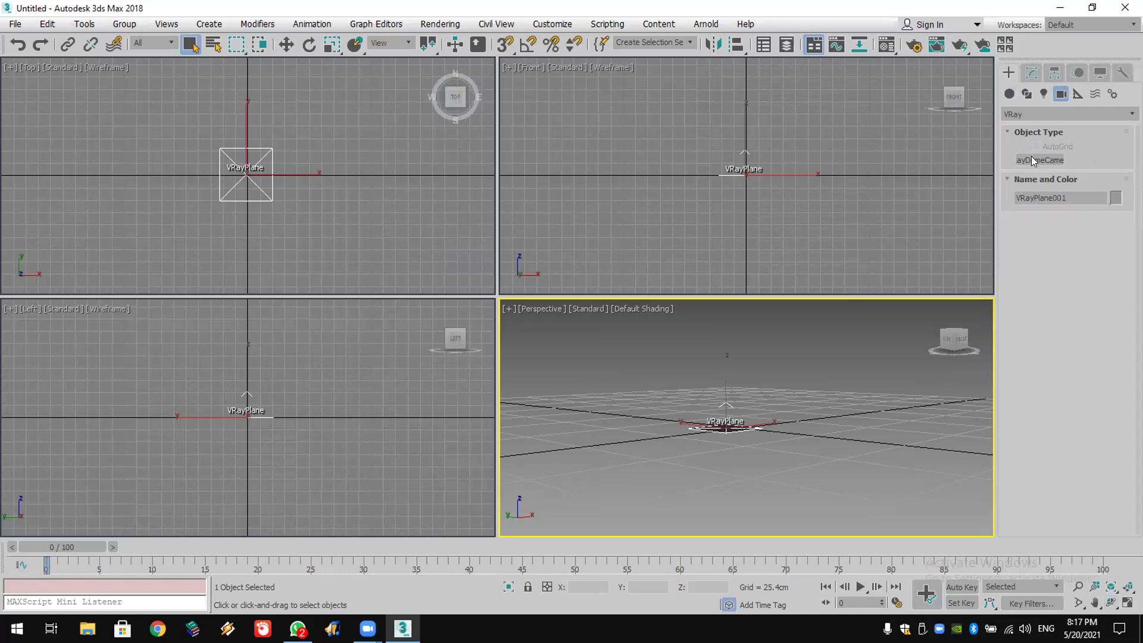
{"action": "left_click", "coordinate": [1043, 95]}
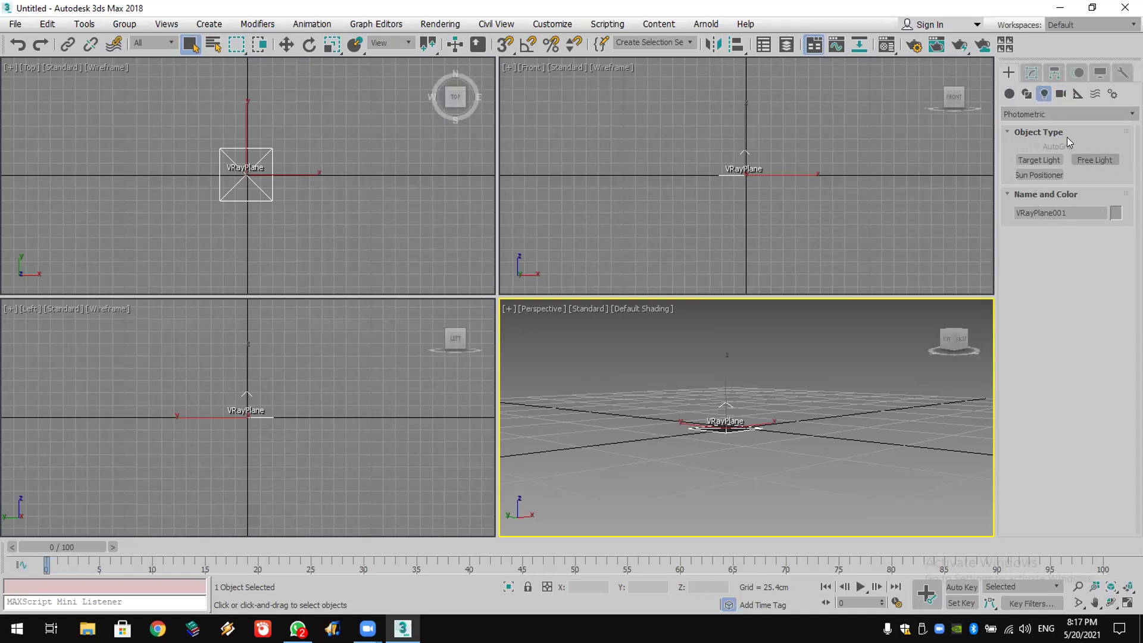
{"action": "left_click", "coordinate": [1053, 115]}
{"action": "left_click", "coordinate": [1047, 154]}
{"action": "left_click", "coordinate": [1069, 113]}
{"action": "left_click", "coordinate": [1062, 93]}
{"action": "left_click", "coordinate": [1059, 113]}
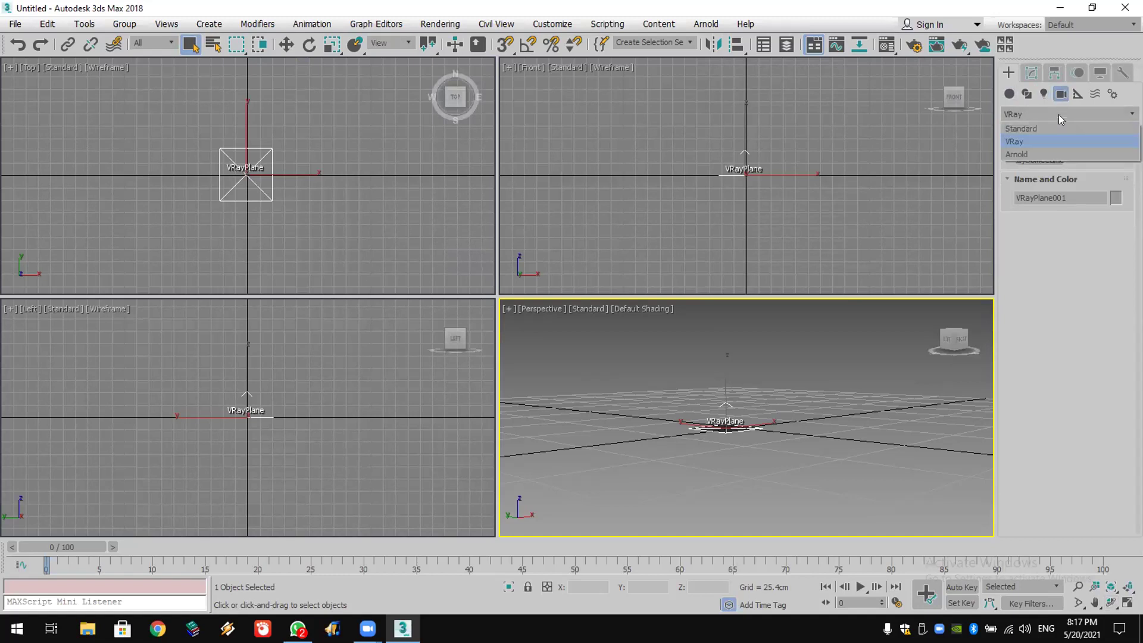
{"action": "left_click", "coordinate": [1056, 142]}
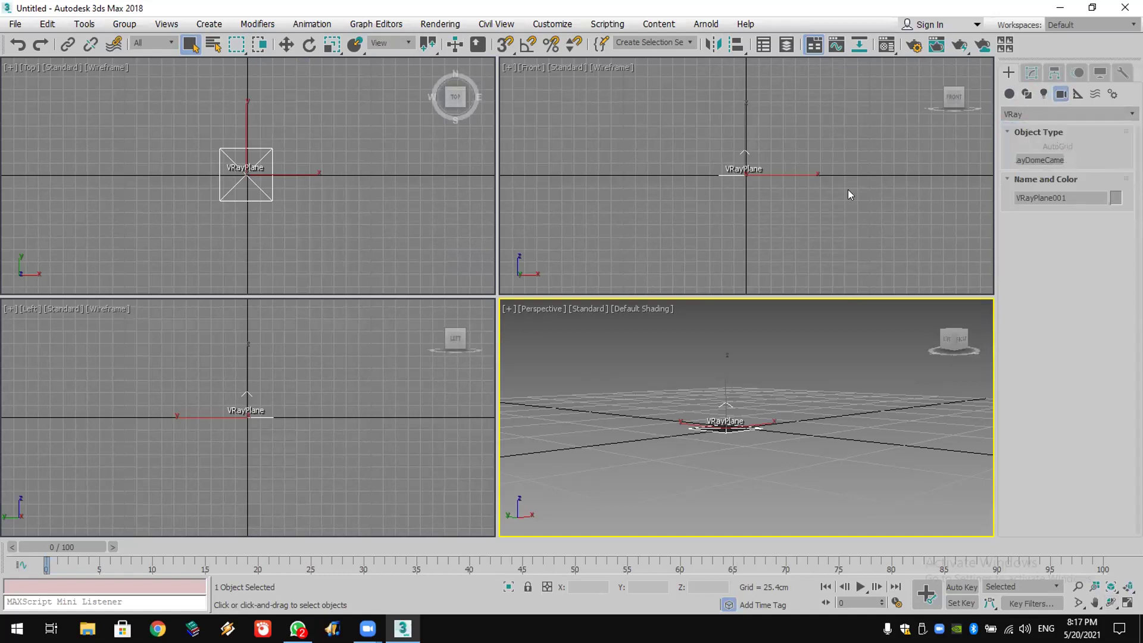
Deselect the plane and run the camera script from the External Files folder in MAX to create a V-Ray camera.
{"action": "left_click_drag", "start_coordinate": [541, 217], "coordinate": [740, 216]}
{"action": "right_click", "coordinate": [740, 217]}
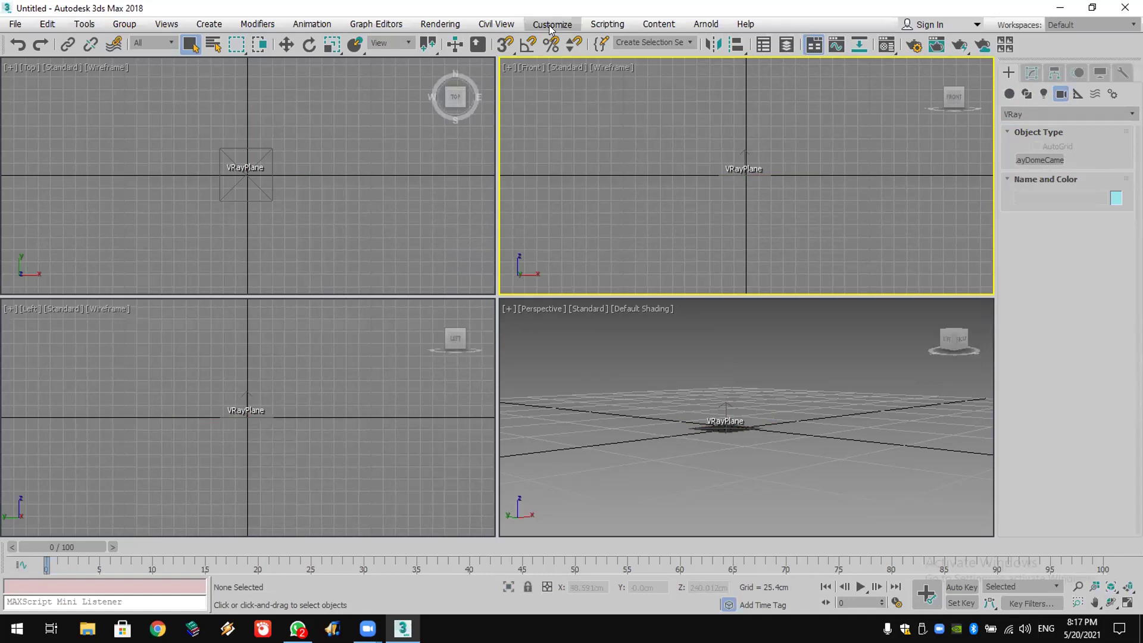
{"action": "left_click", "coordinate": [607, 27]}
{"action": "left_click", "coordinate": [636, 204]}
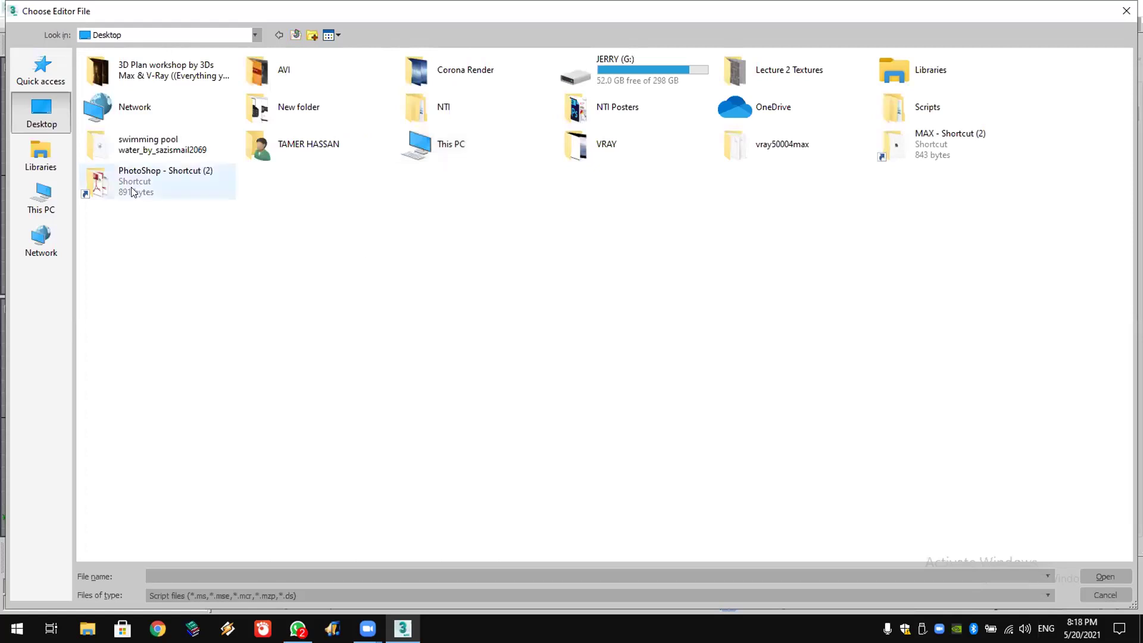
{"action": "double_click", "coordinate": [901, 139]}
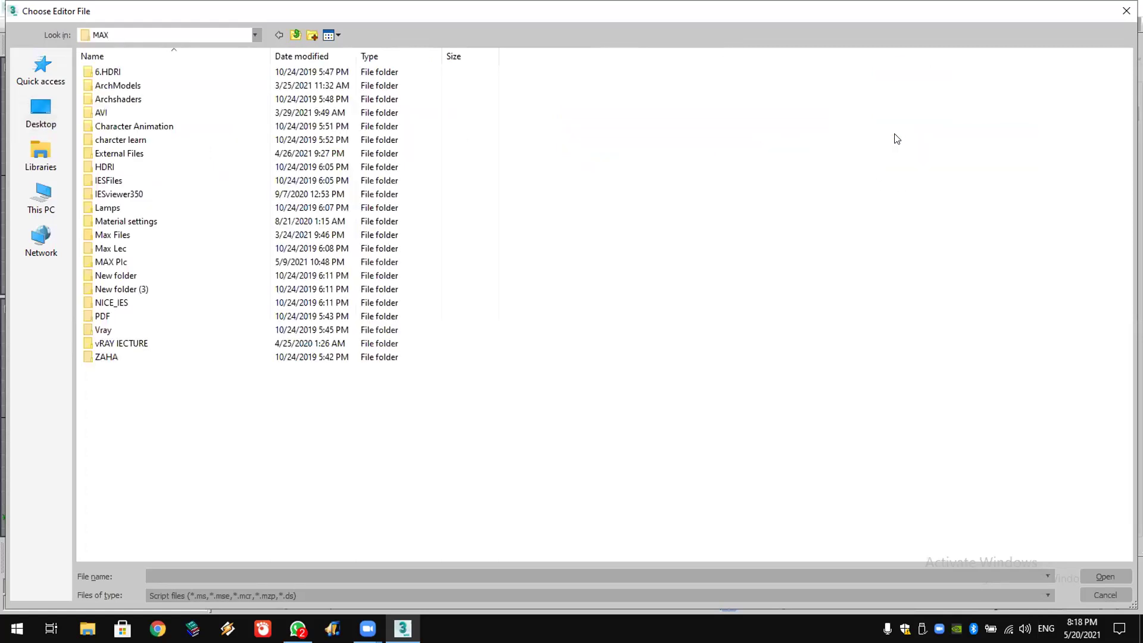
{"action": "double_click", "coordinate": [116, 155]}
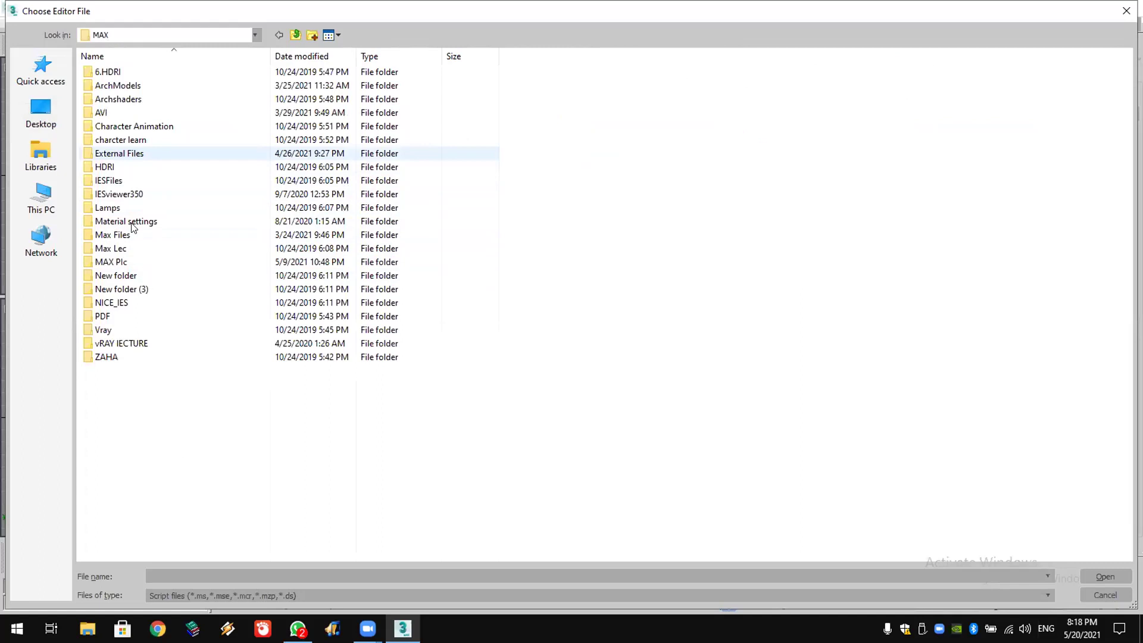
{"action": "double_click", "coordinate": [149, 275]}
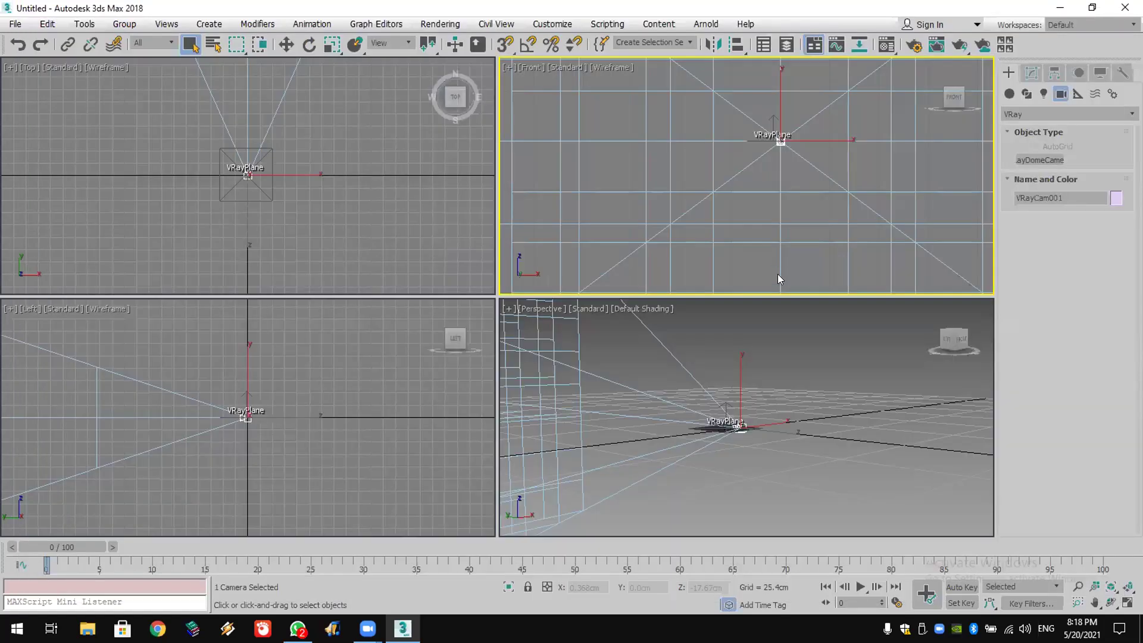
Match the V-Ray camera to the Perspective view, check the viewport's camera choices for VRayCam001, and deselect the camera.
{"action": "left_click", "coordinate": [778, 318]}
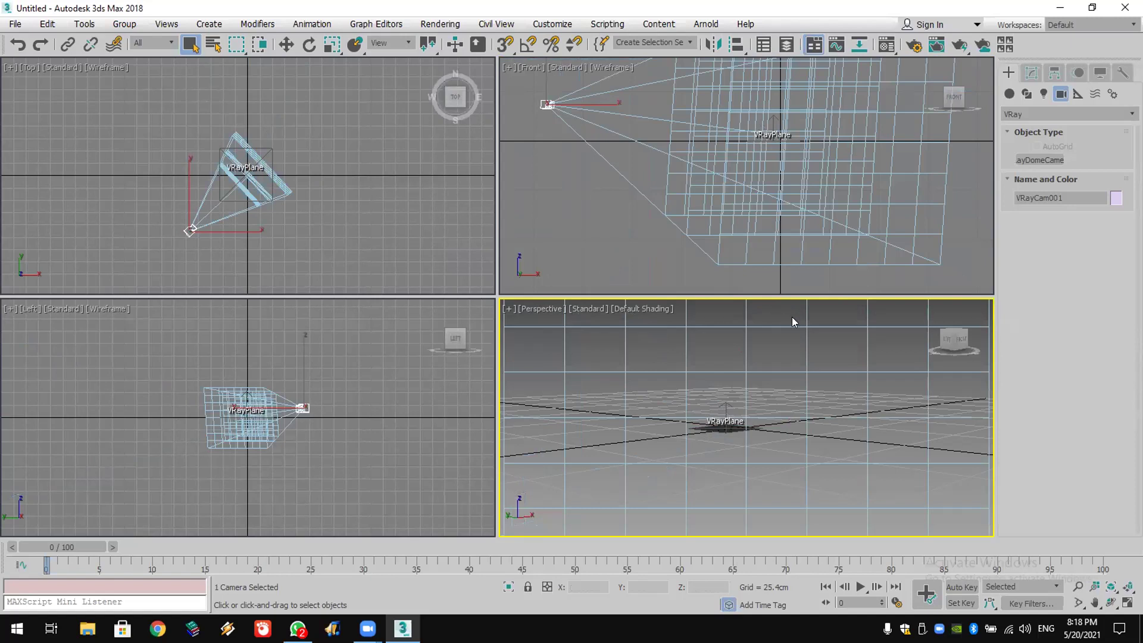
{"action": "left_click", "coordinate": [552, 306]}
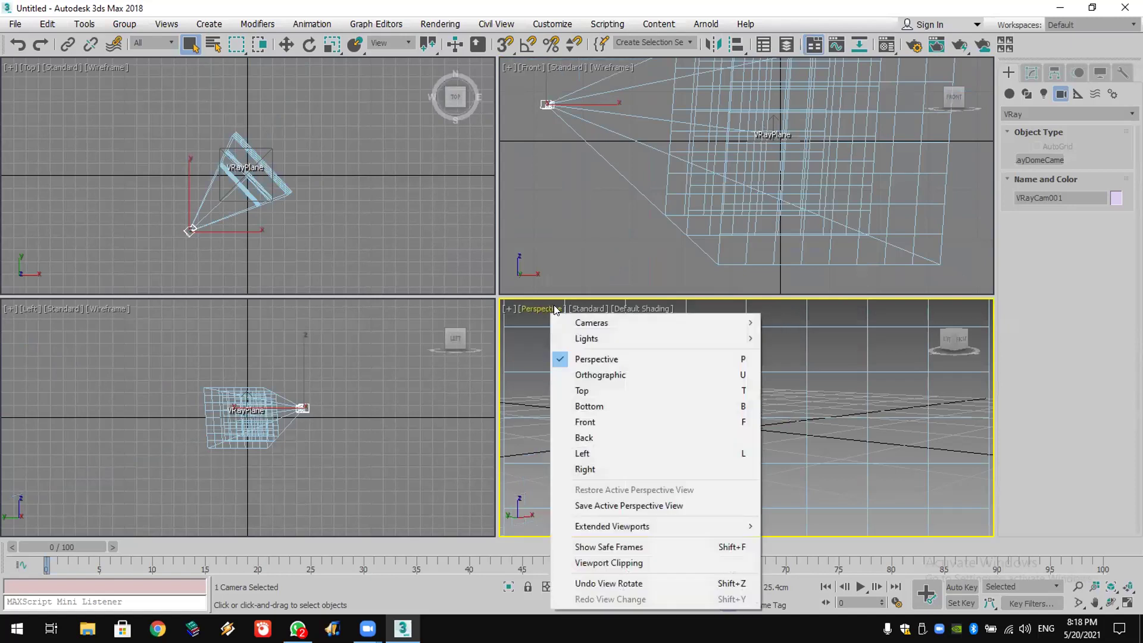
{"action": "mouse_move", "coordinate": [595, 323]}
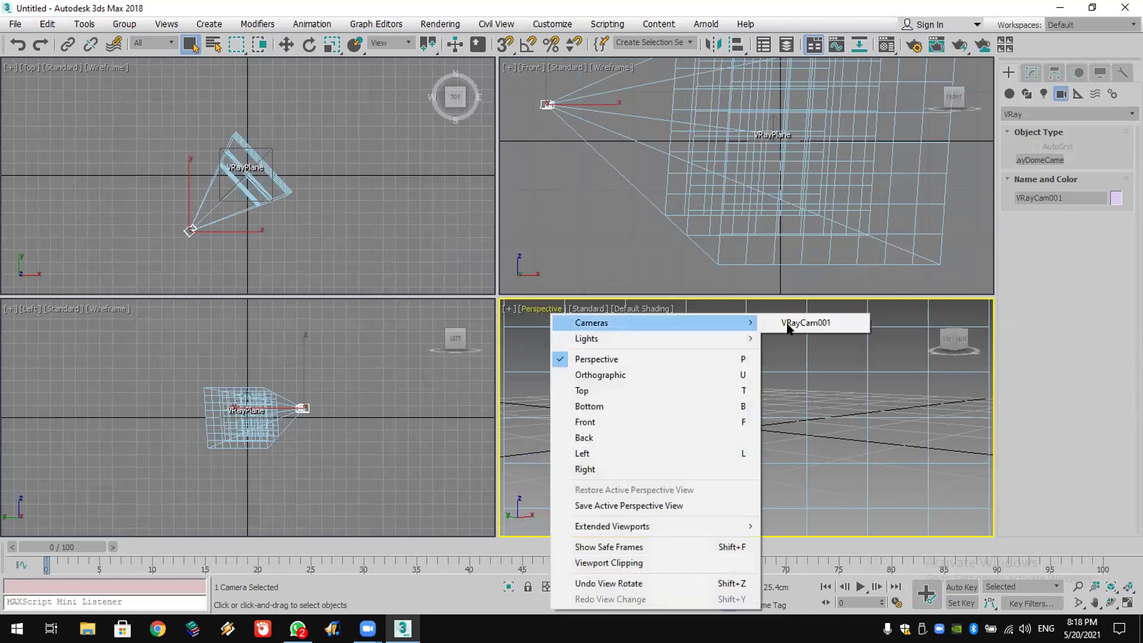
{"action": "left_click", "coordinate": [538, 303]}
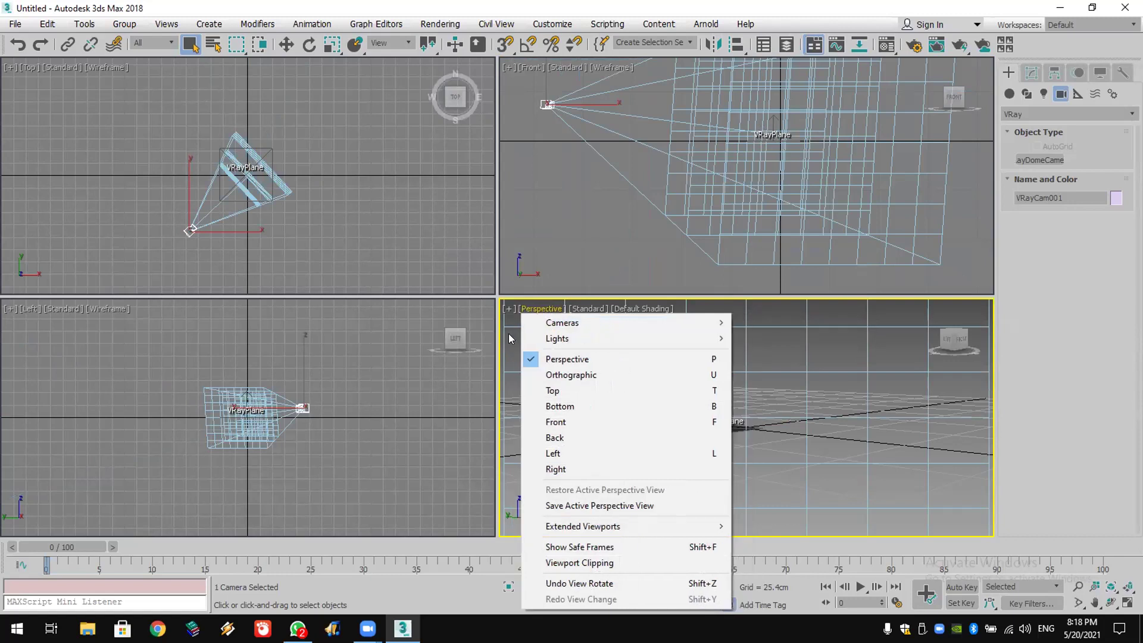
{"action": "left_click", "coordinate": [509, 339]}
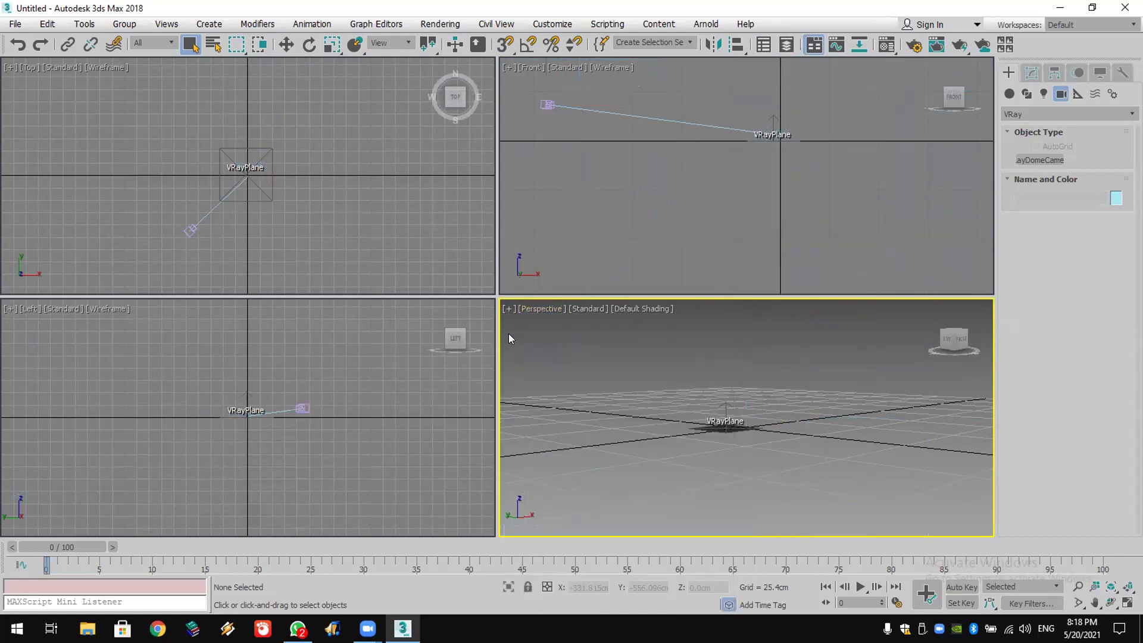
Show the scene through VRayCam001 in the Perspective viewport and turn on its safe frames.
{"action": "key", "text": "c"}
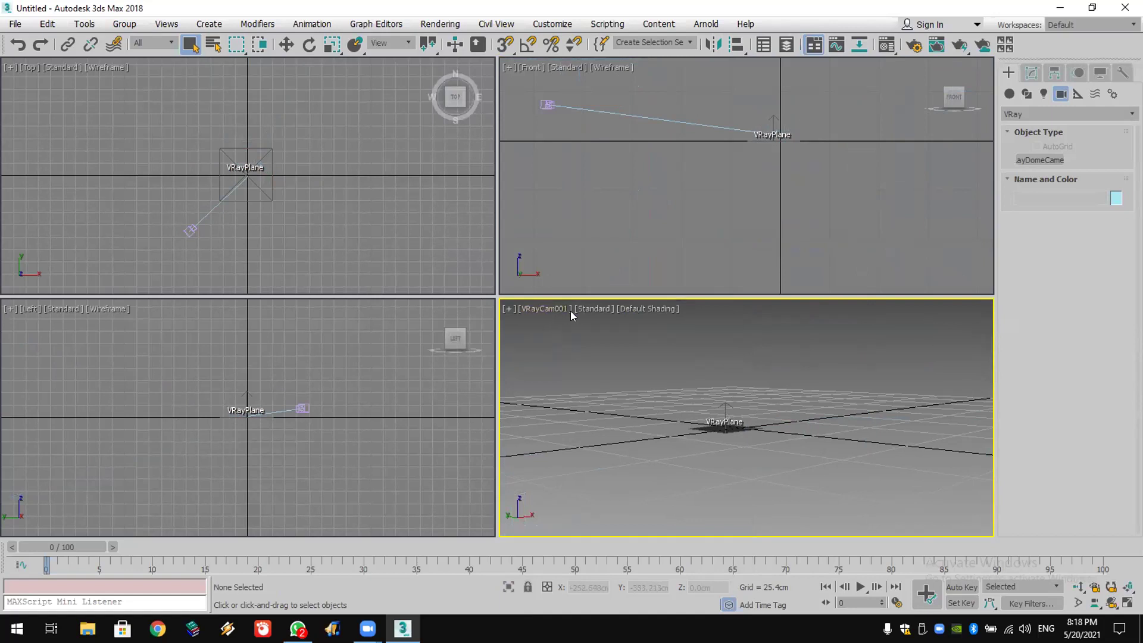
{"action": "left_click", "coordinate": [193, 231]}
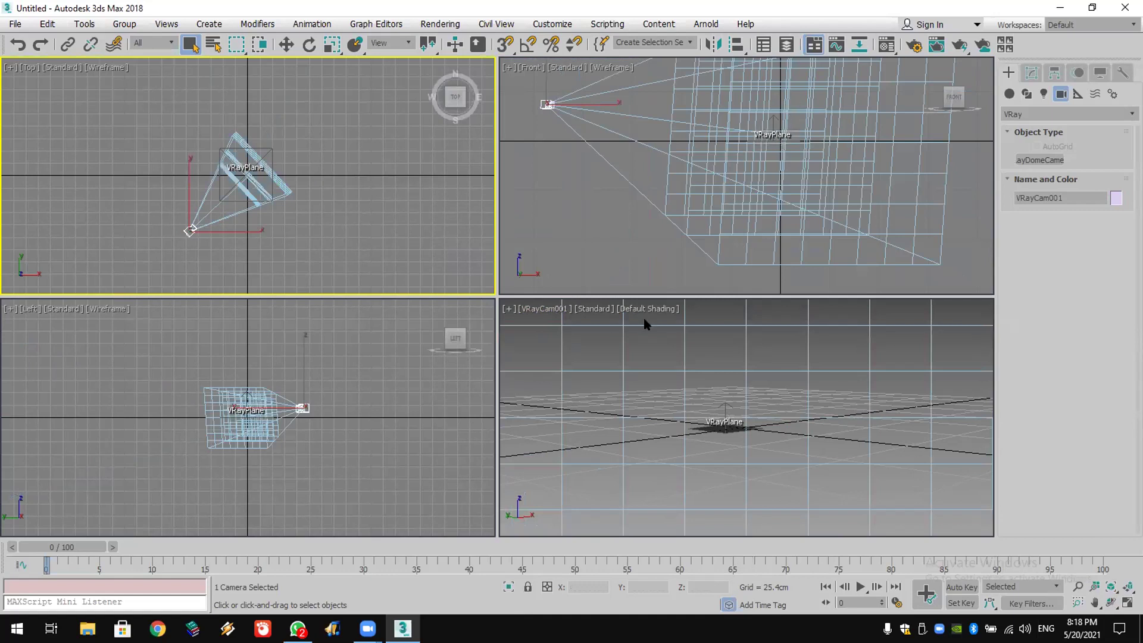
{"action": "left_click", "coordinate": [594, 324]}
{"action": "left_click", "coordinate": [549, 306]}
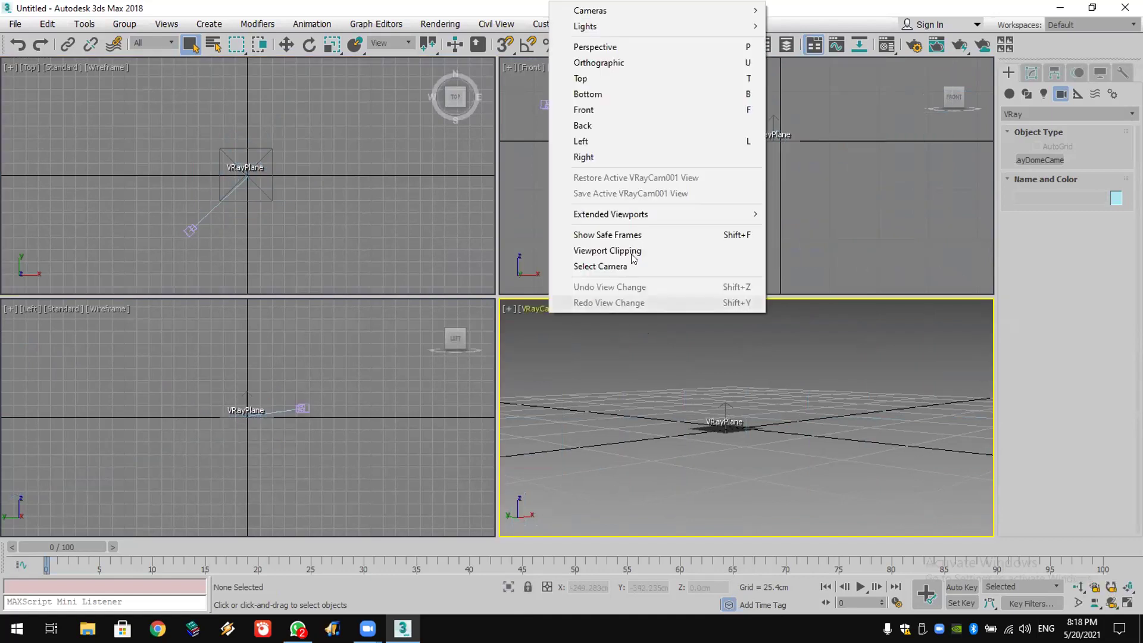
{"action": "left_click", "coordinate": [664, 235]}
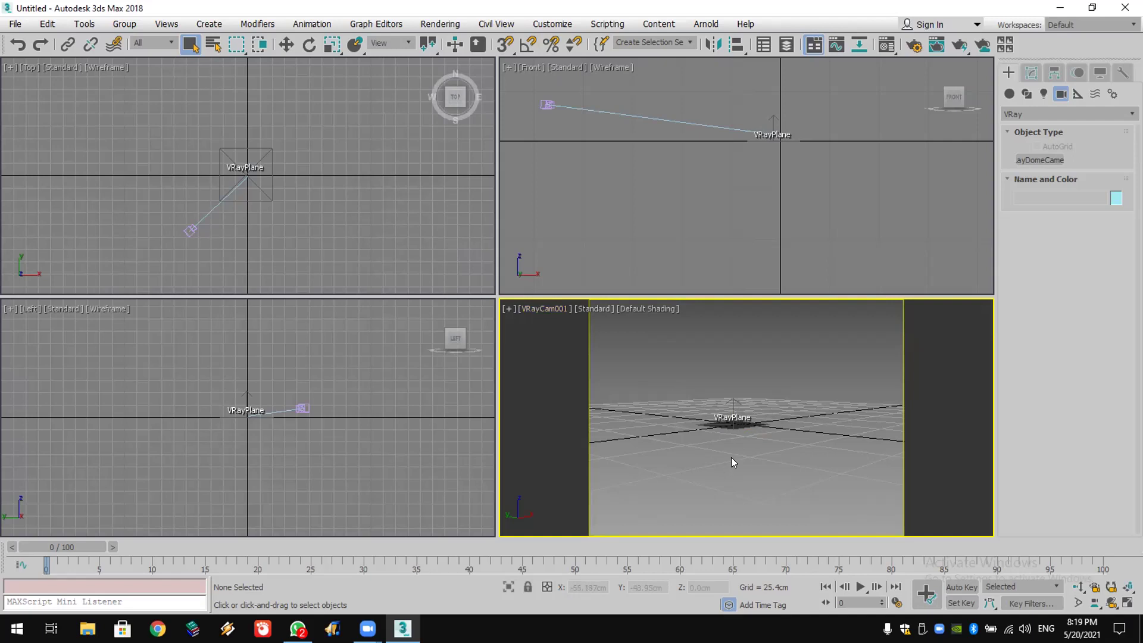
Select the VRayPlane, open the Compact Material Editor and open the Material/Map Browser for Material #7.
{"action": "left_click", "coordinate": [736, 424]}
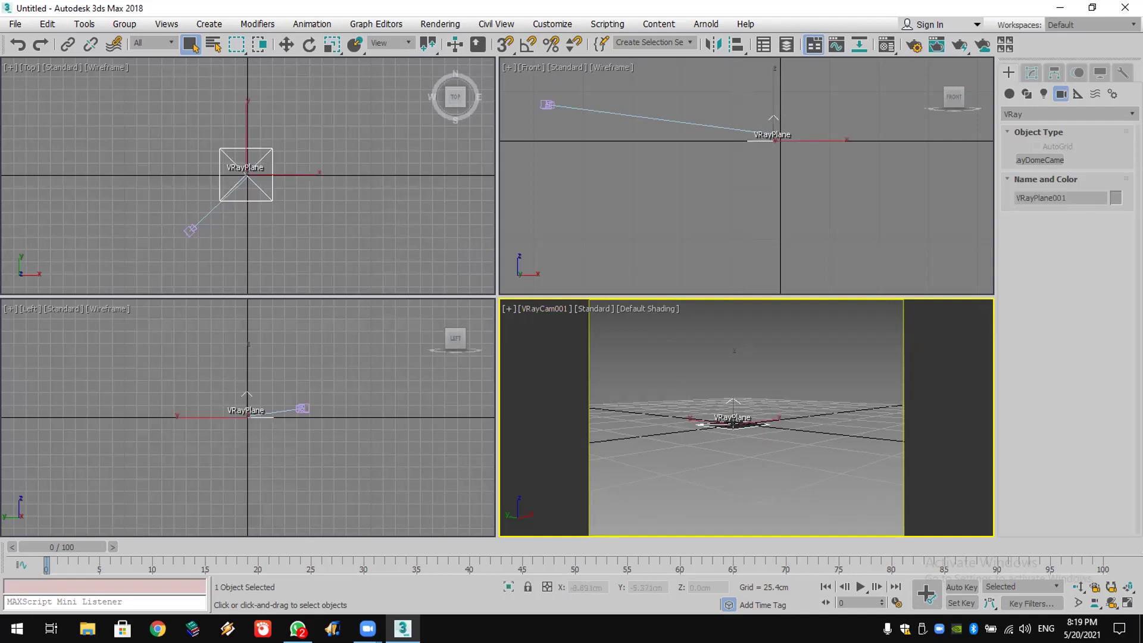
{"action": "left_click", "coordinate": [886, 46]}
{"action": "left_click_drag", "start_coordinate": [882, 43], "coordinate": [887, 72]}
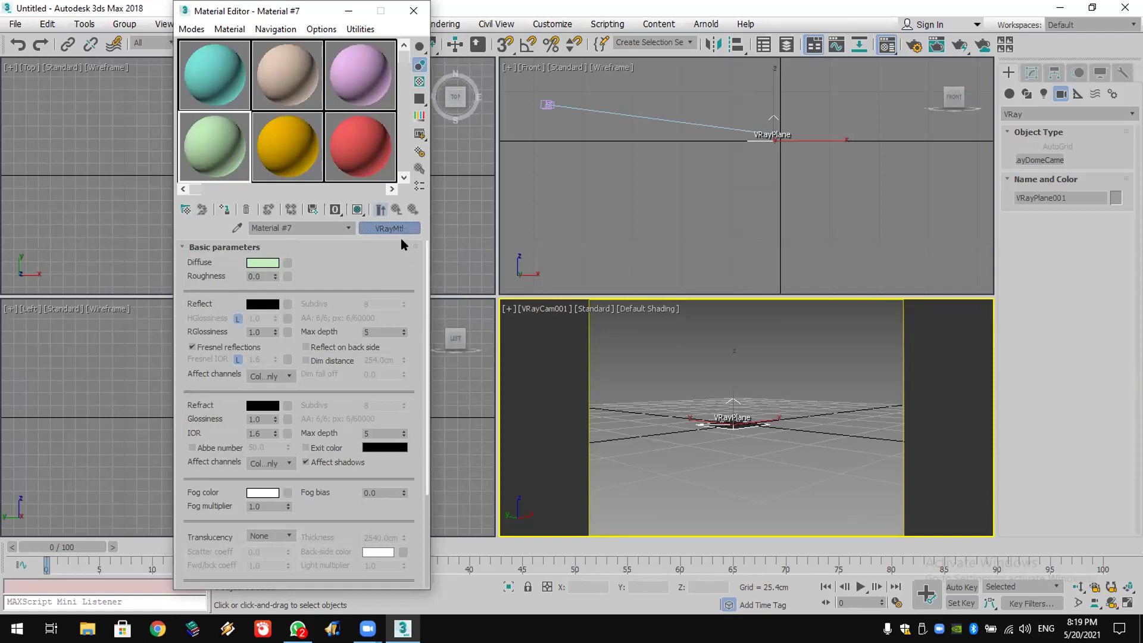
{"action": "left_click", "coordinate": [401, 239]}
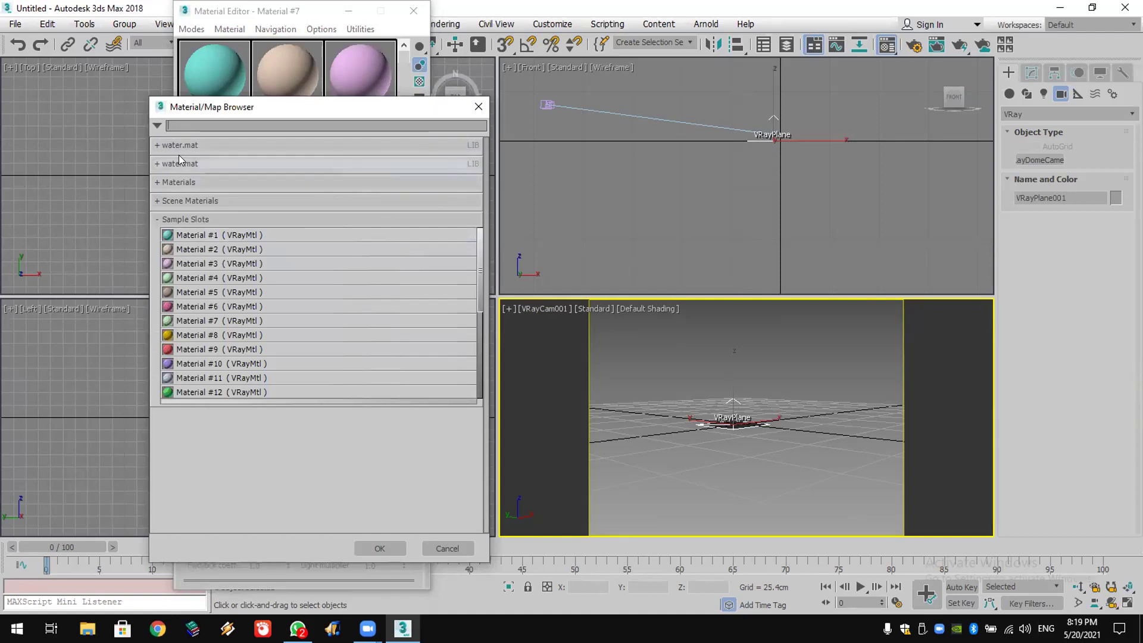
Check the swimming pool water folder on the Desktop for the water material library without importing it.
{"action": "left_click", "coordinate": [157, 126]}
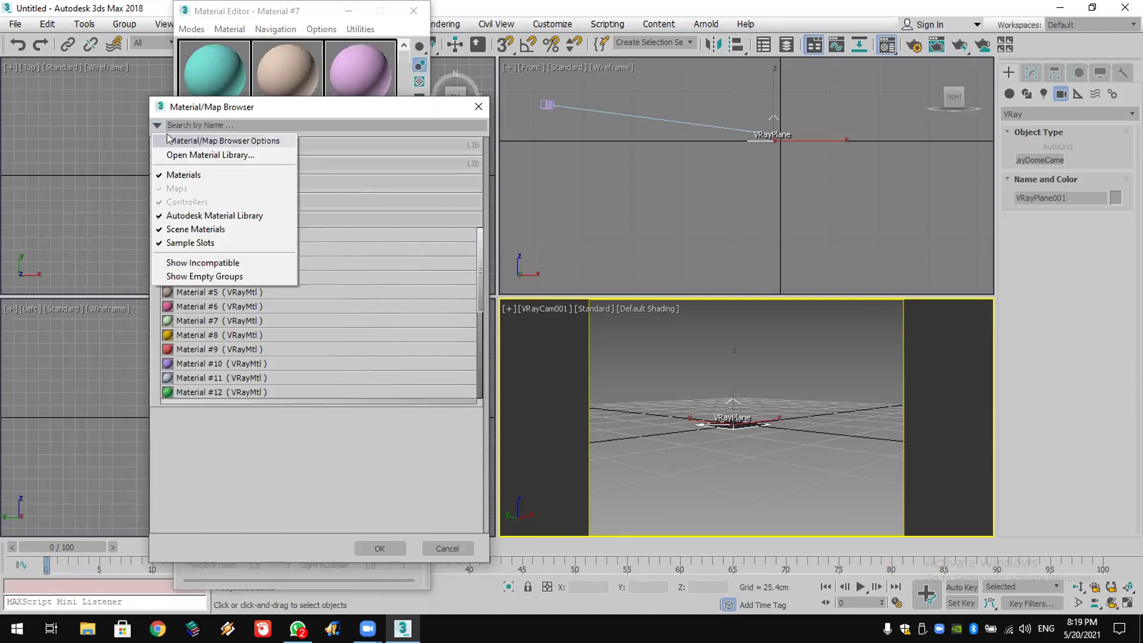
{"action": "left_click", "coordinate": [190, 153]}
{"action": "left_click", "coordinate": [42, 120]}
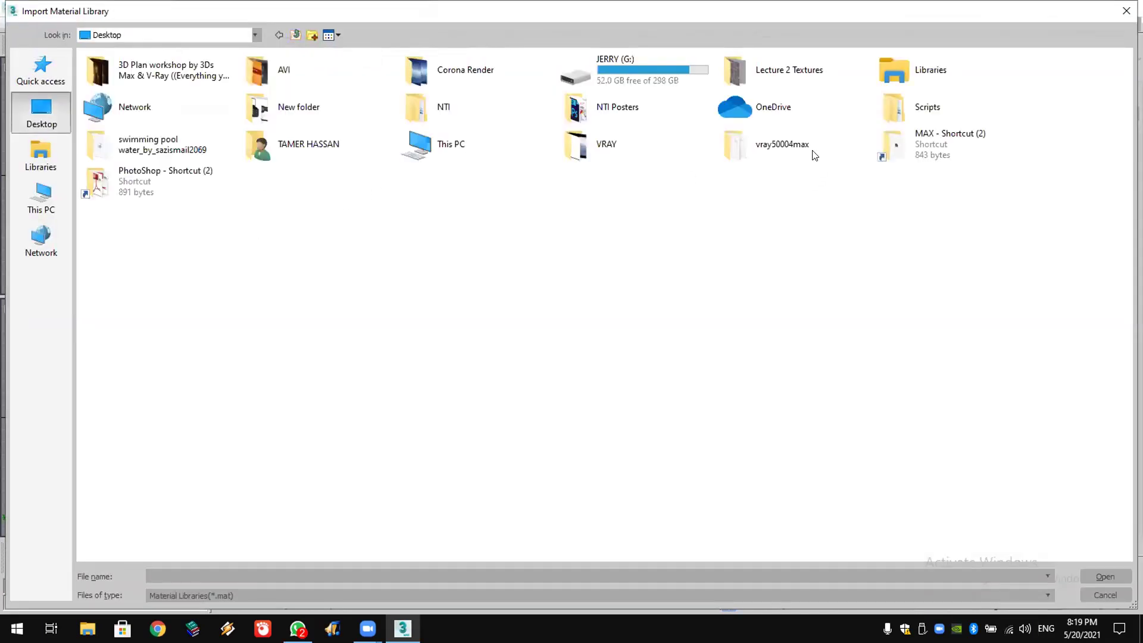
{"action": "double_click", "coordinate": [154, 159]}
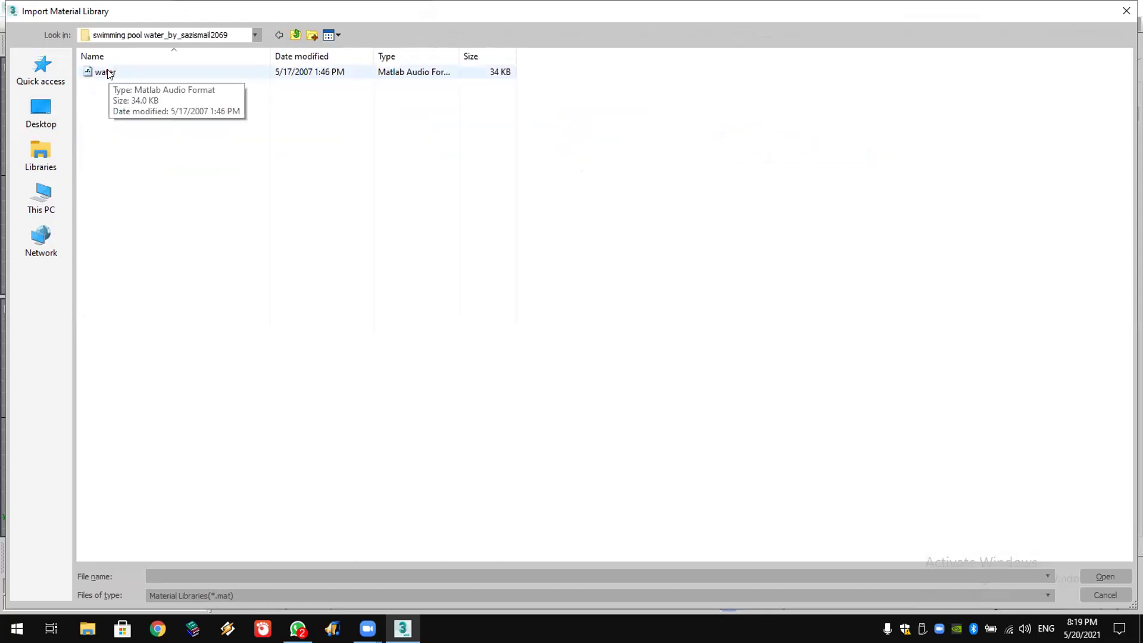
{"action": "left_click", "coordinate": [1116, 595]}
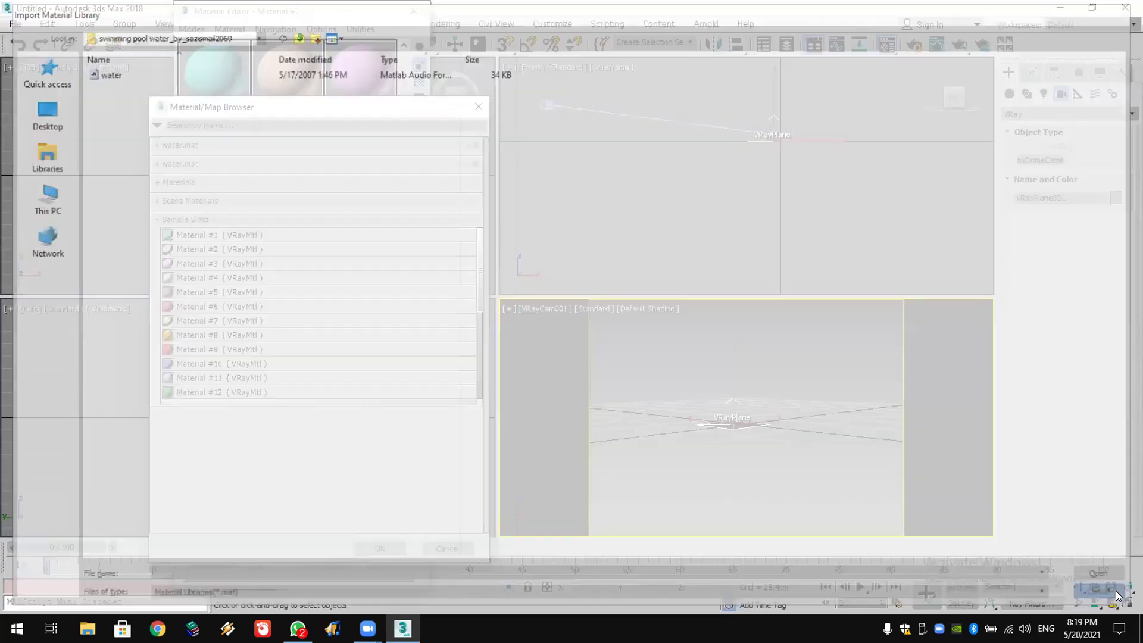
Display the water.mat library as thumbnails and load its WATER VRayMtl into the Material #7 slot.
{"action": "left_click", "coordinate": [176, 164]}
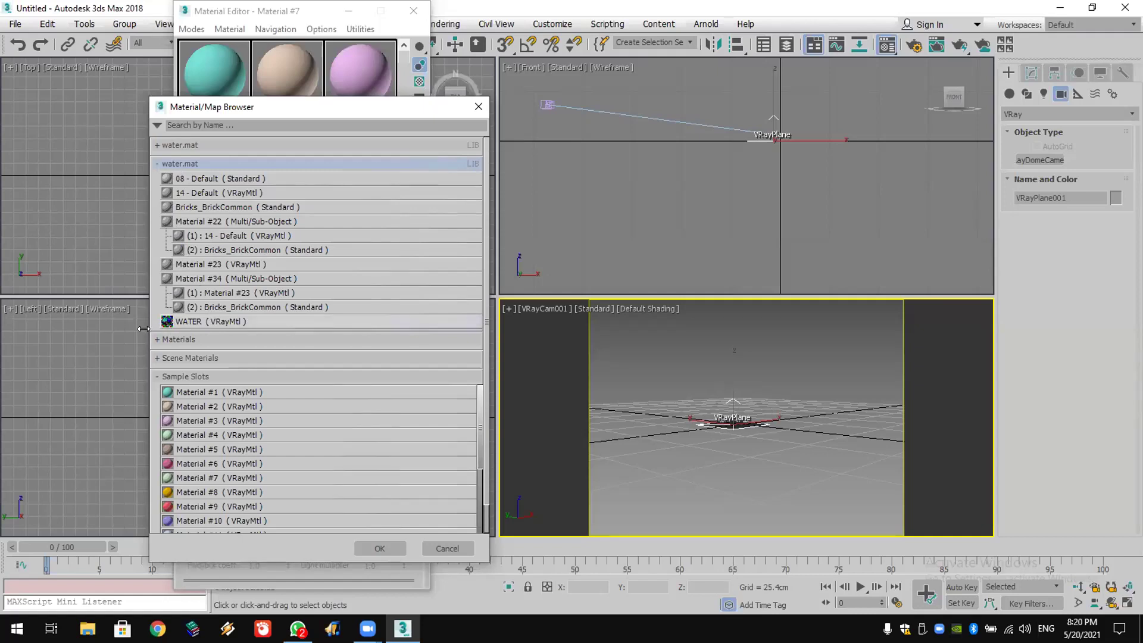
{"action": "right_click", "coordinate": [151, 320]}
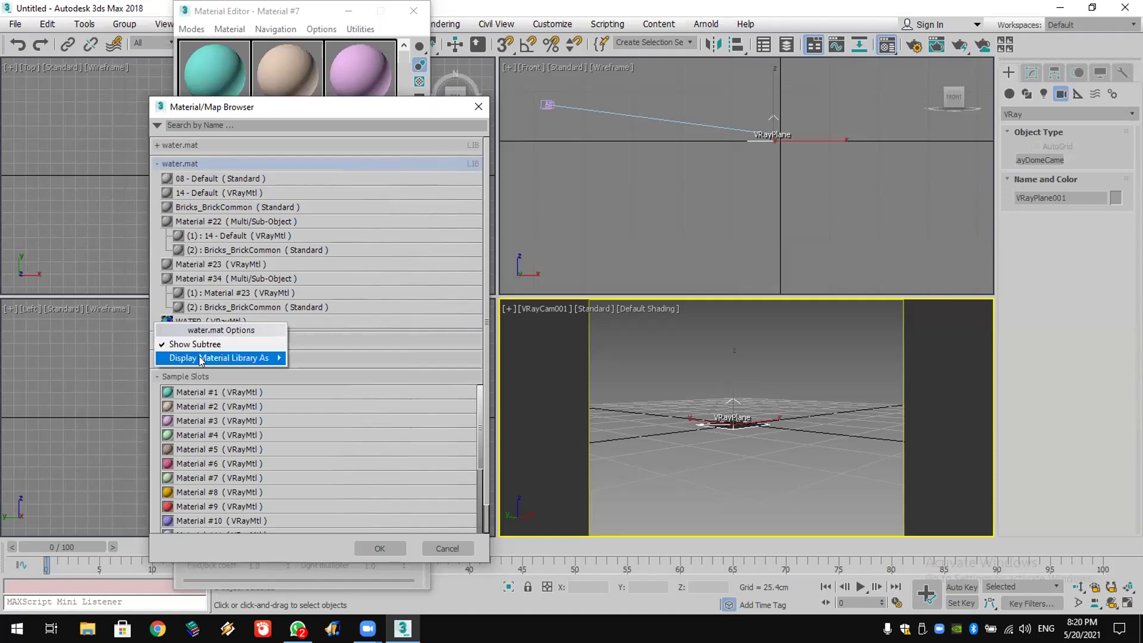
{"action": "mouse_move", "coordinate": [274, 358]}
{"action": "left_click", "coordinate": [357, 393]}
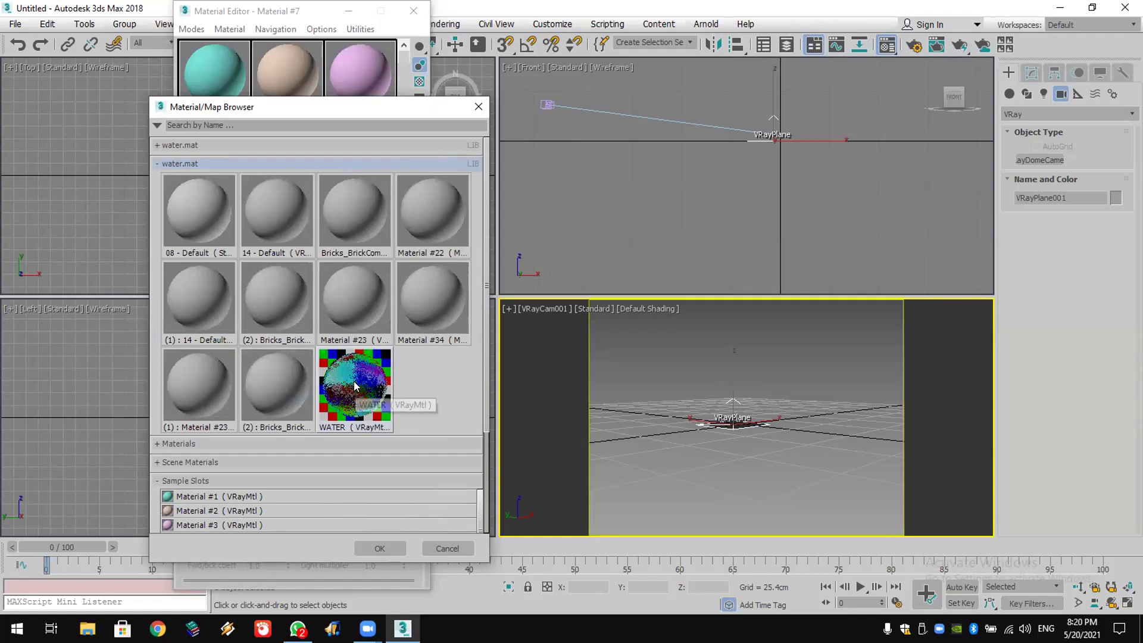
{"action": "double_click", "coordinate": [354, 381]}
{"action": "scroll", "coordinate": [354, 381], "scroll_direction": "down", "scroll_amount": 2}
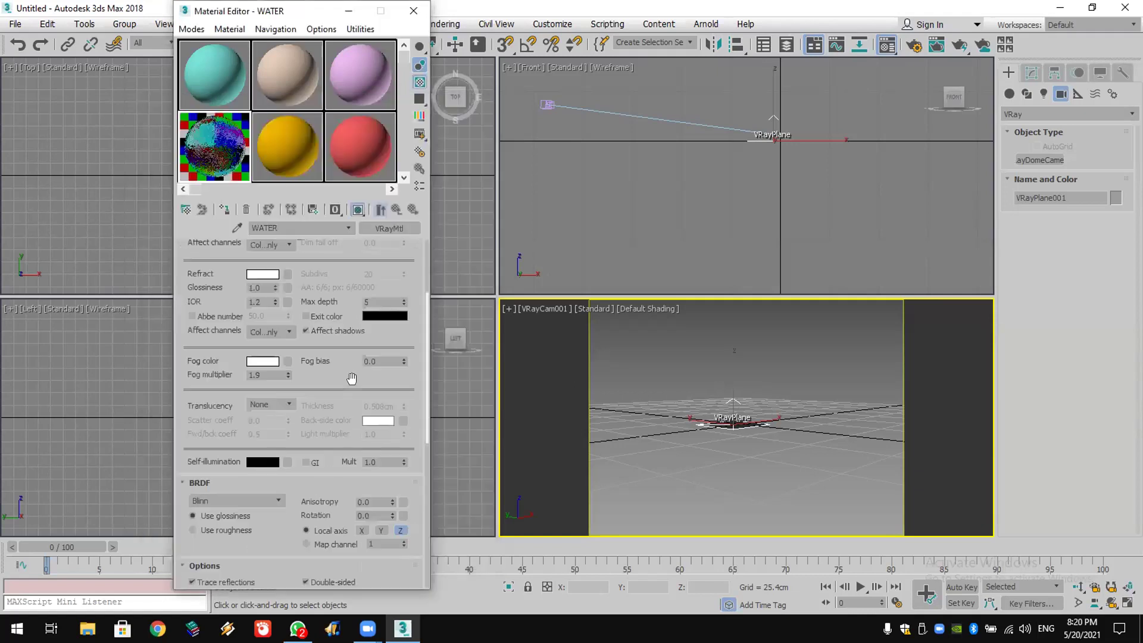
Assign the WATER material to the VRayPlane and close the Material Editor.
{"action": "left_click_drag", "start_coordinate": [211, 156], "coordinate": [721, 442]}
{"action": "left_click", "coordinate": [224, 209]}
{"action": "left_click_drag", "start_coordinate": [293, 19], "coordinate": [128, 21]}
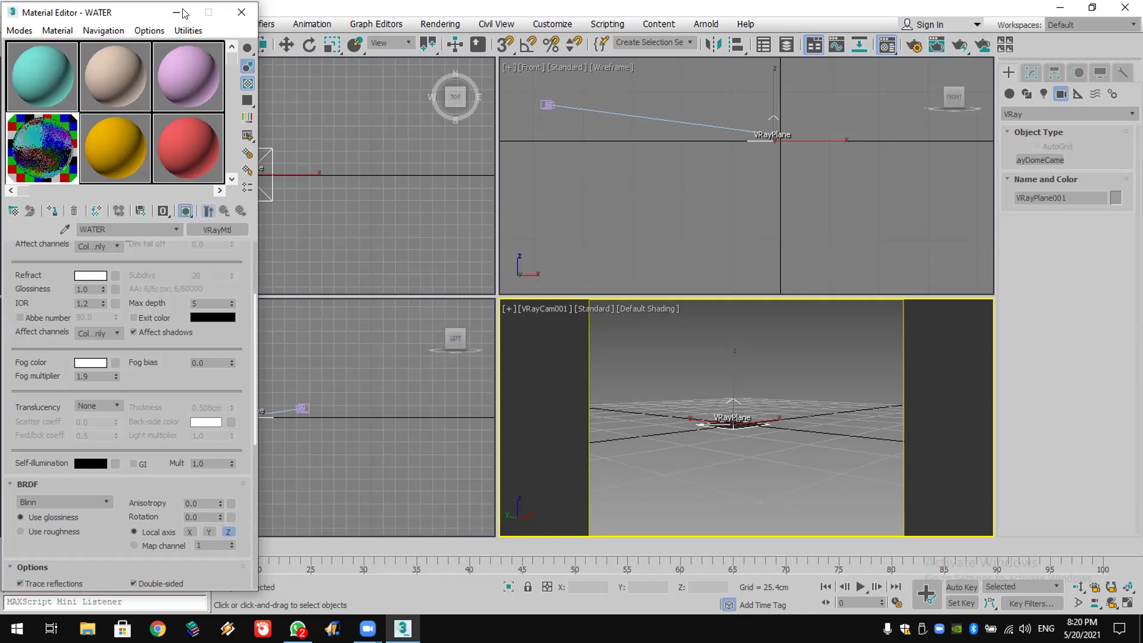
{"action": "left_click", "coordinate": [242, 12]}
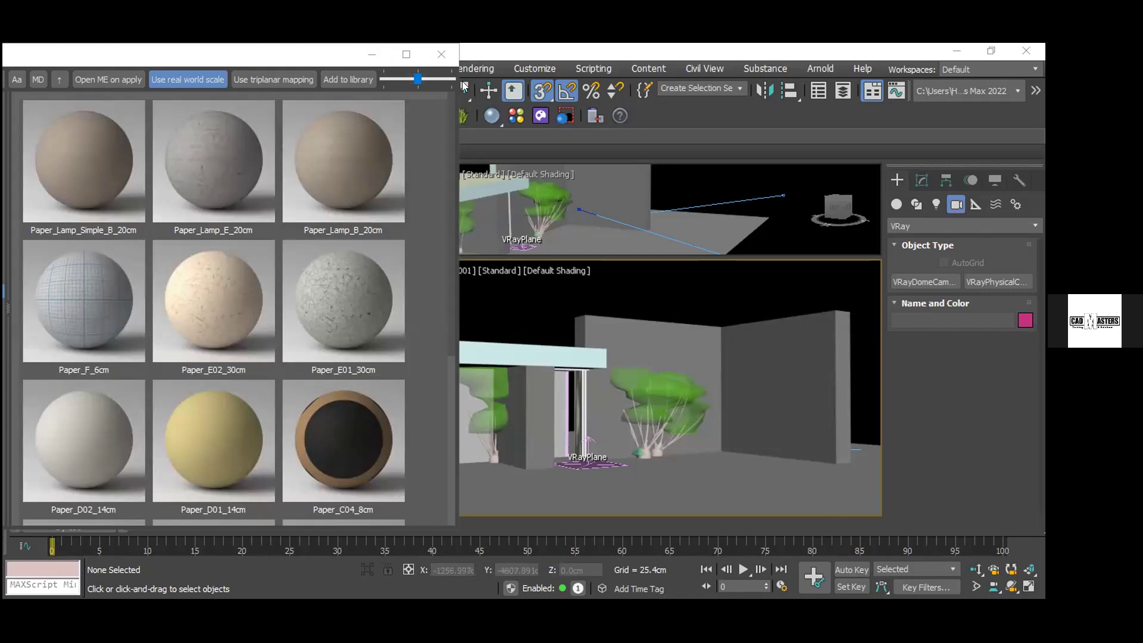
Close the V-Ray Material Library Browser in the hw.max scene and check the sample slots in the Compact Material Editor.
{"action": "left_click_drag", "start_coordinate": [312, 60], "coordinate": [607, 74]}
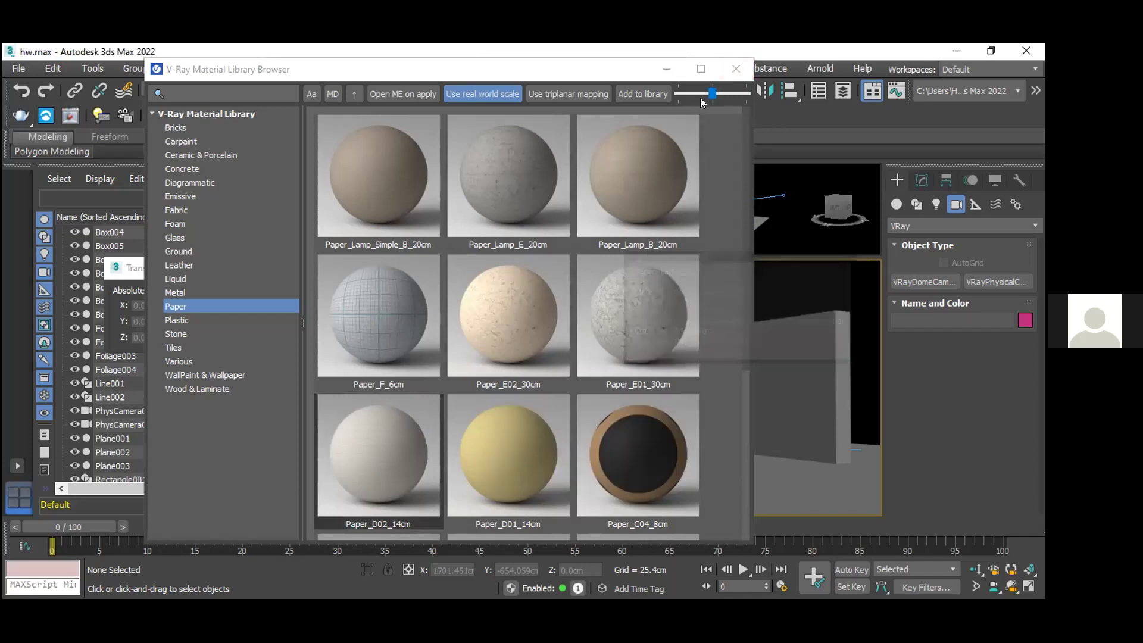
{"action": "left_click", "coordinate": [736, 69]}
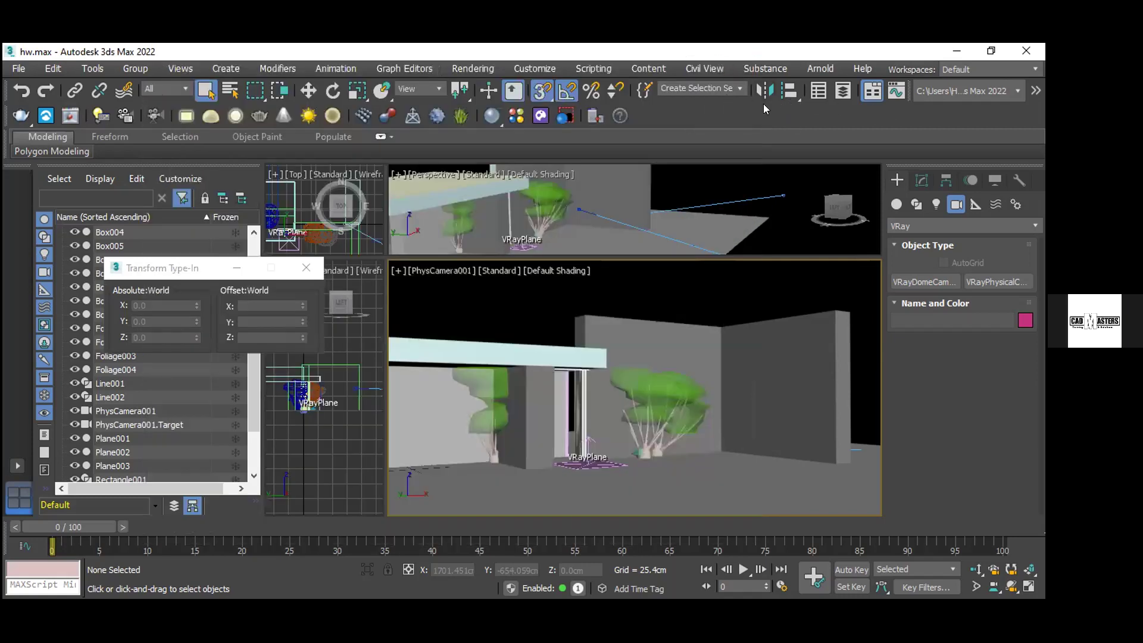
{"action": "left_click_drag", "start_coordinate": [721, 98], "coordinate": [586, 98]}
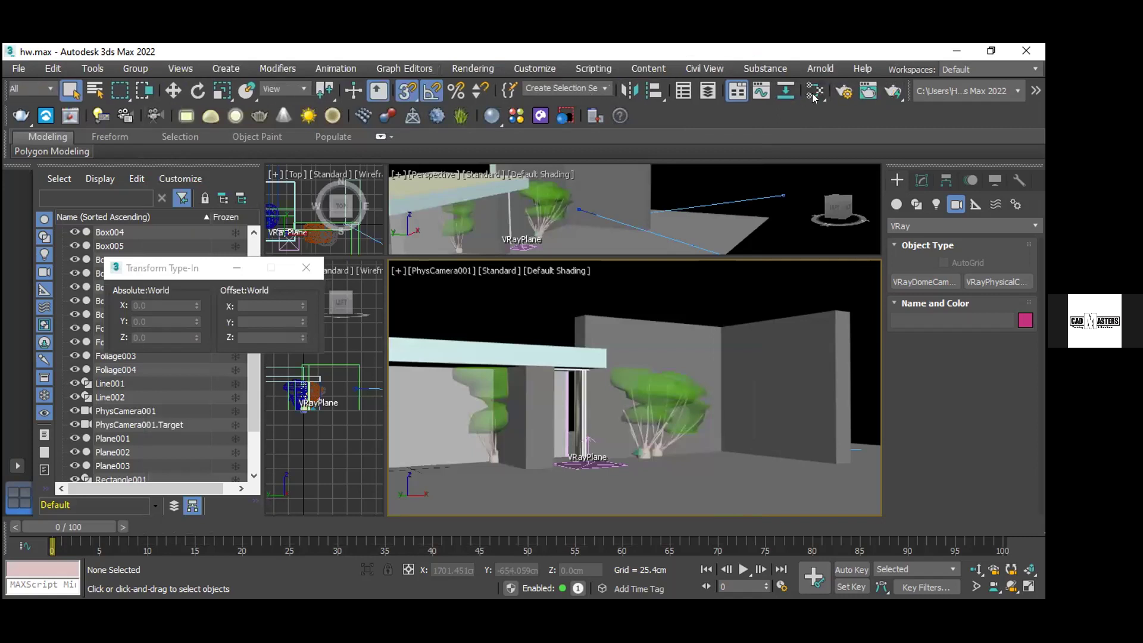
{"action": "left_click_drag", "start_coordinate": [813, 97], "coordinate": [815, 115]}
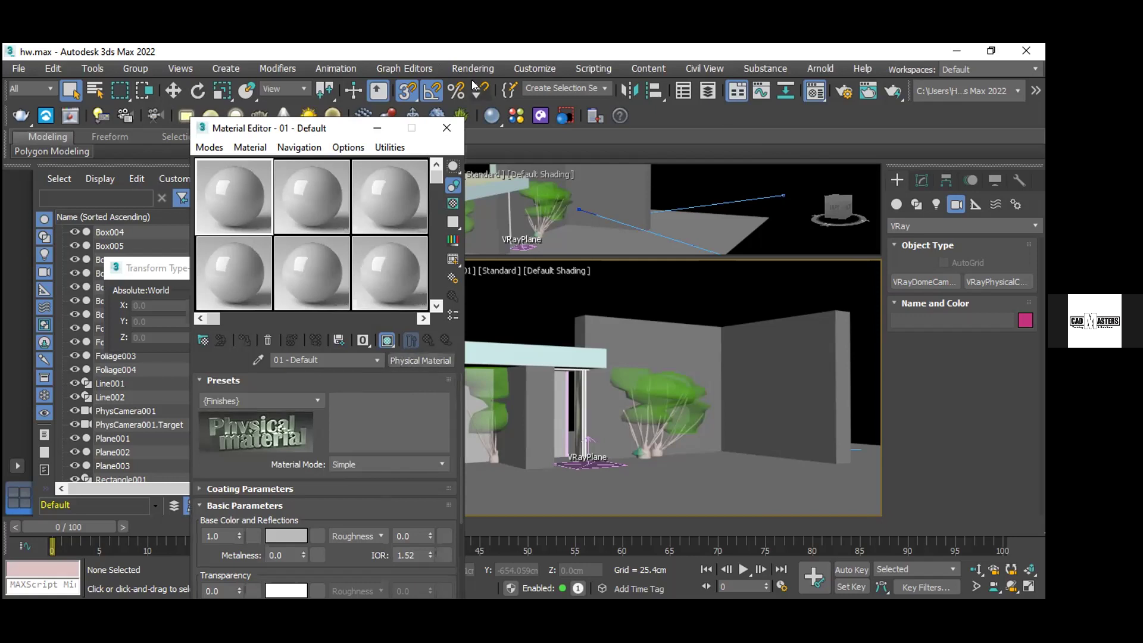
{"action": "left_click", "coordinate": [448, 123]}
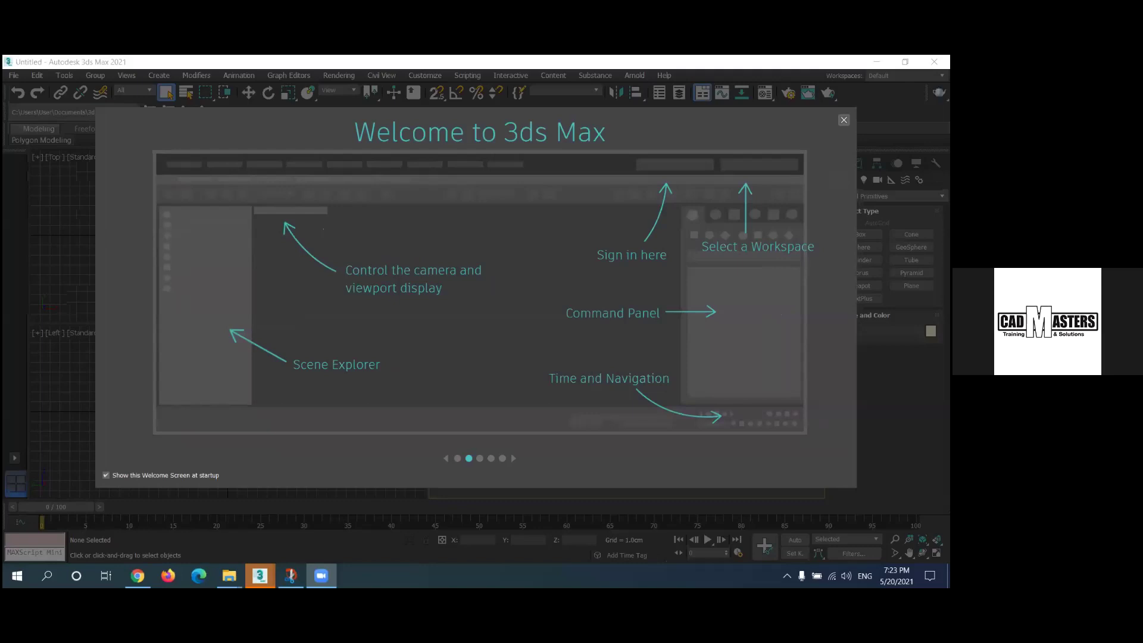
Dismiss the welcome screen, open the seahouse scene from the scenes folder and close the Scene Converter without converting.
{"action": "key", "text": "Escape"}
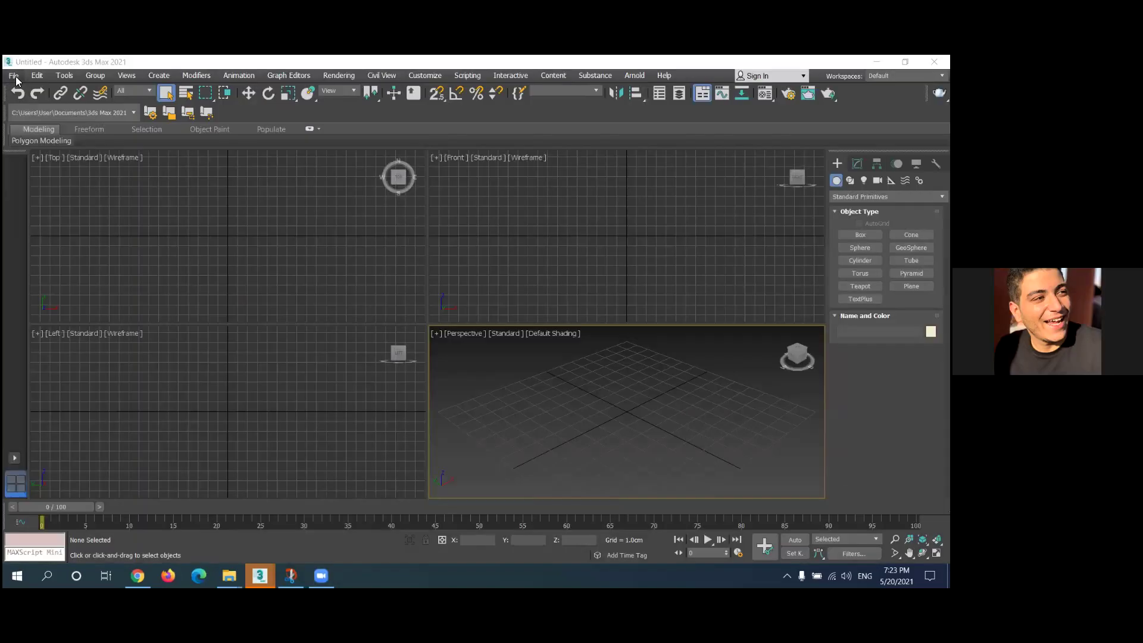
{"action": "left_click", "coordinate": [13, 76]}
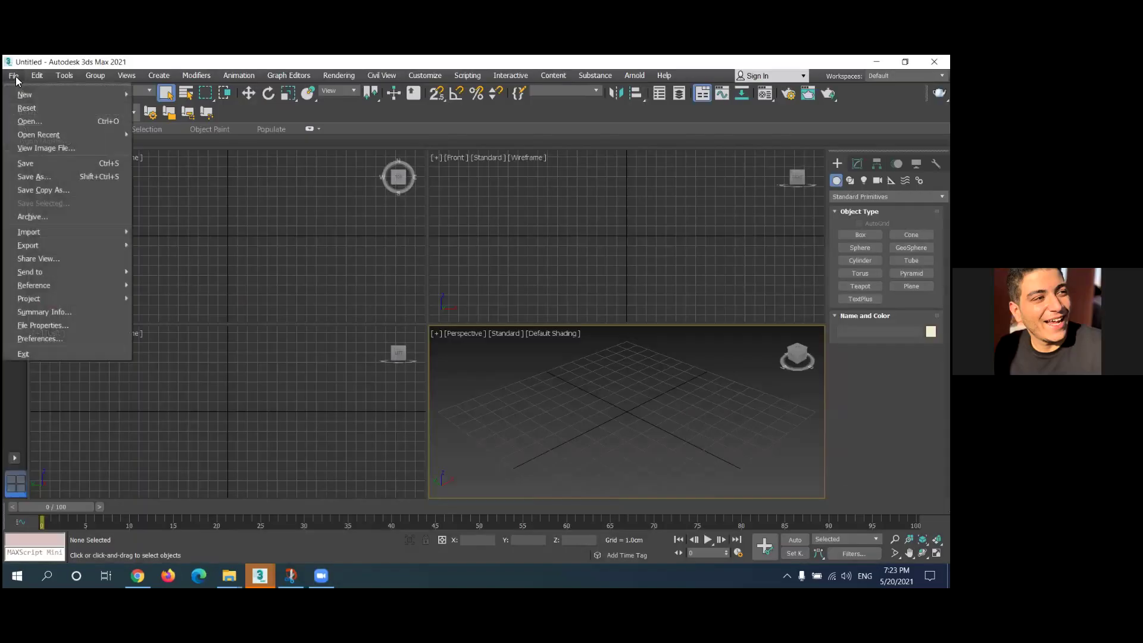
{"action": "left_click", "coordinate": [19, 124]}
{"action": "scroll", "coordinate": [165, 279], "scroll_direction": "down", "scroll_amount": 4}
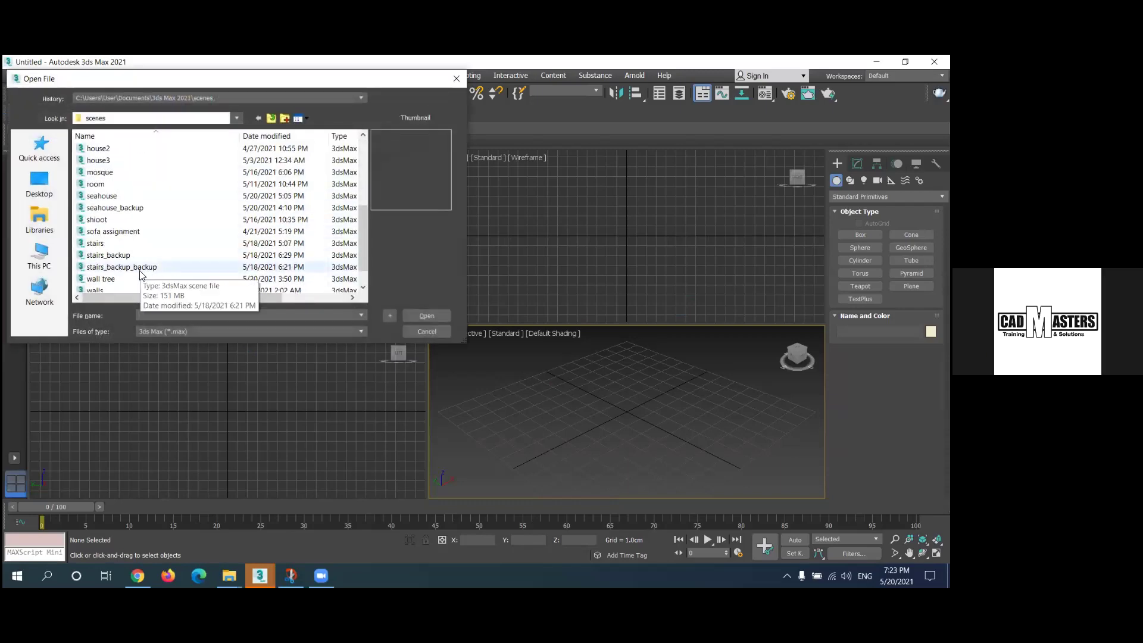
{"action": "scroll", "coordinate": [141, 274], "scroll_direction": "down", "scroll_amount": 1}
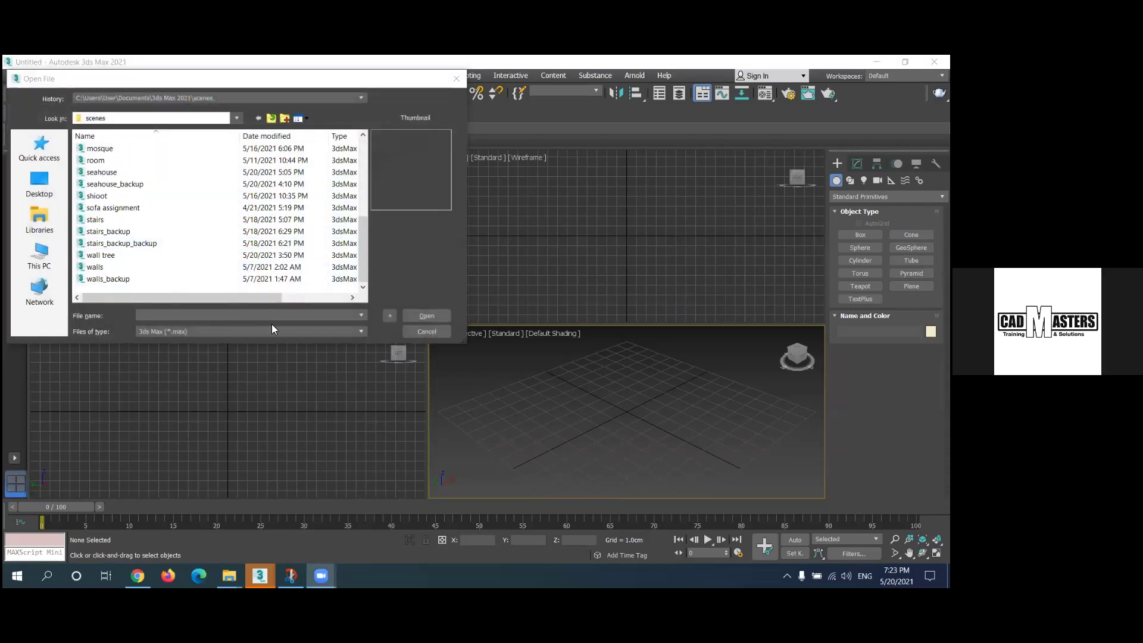
{"action": "left_click", "coordinate": [107, 173]}
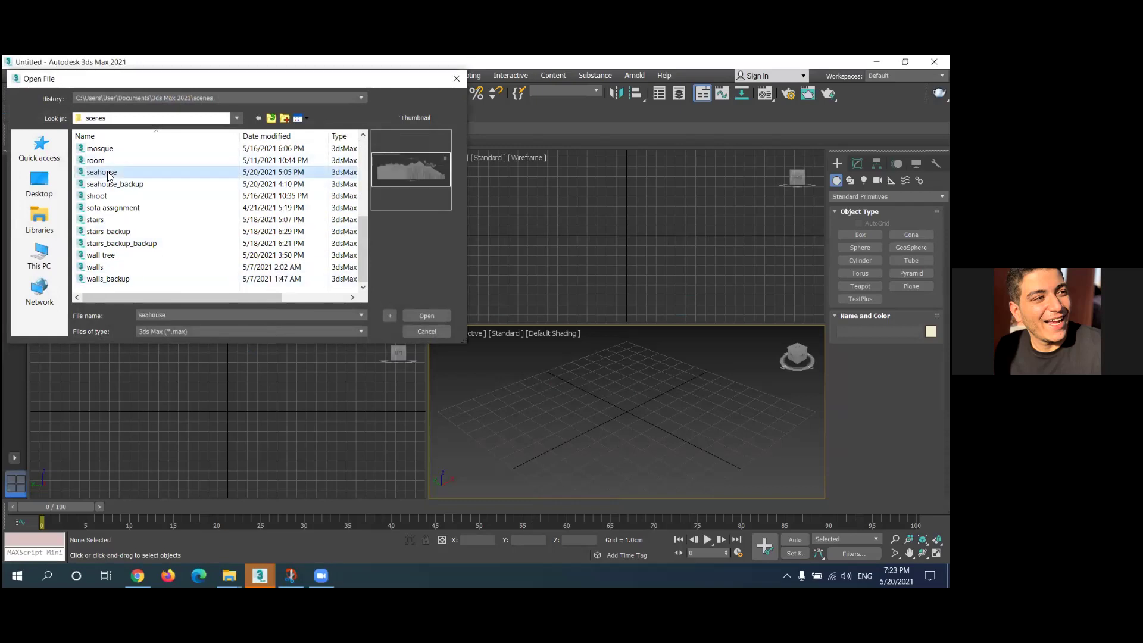
{"action": "left_click", "coordinate": [435, 316]}
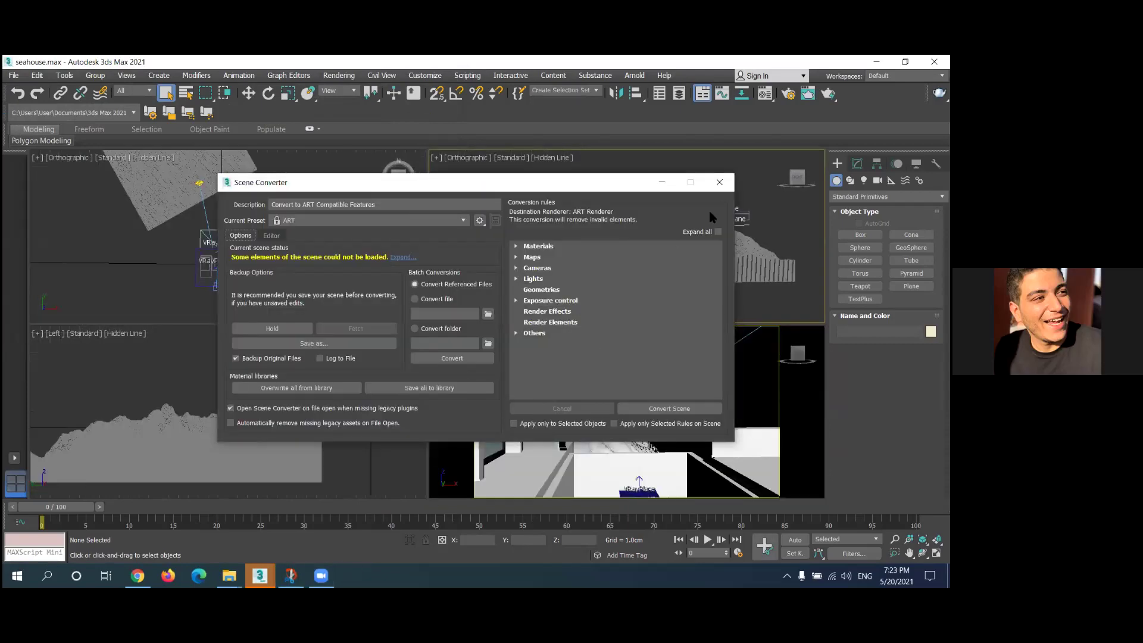
{"action": "left_click", "coordinate": [719, 183]}
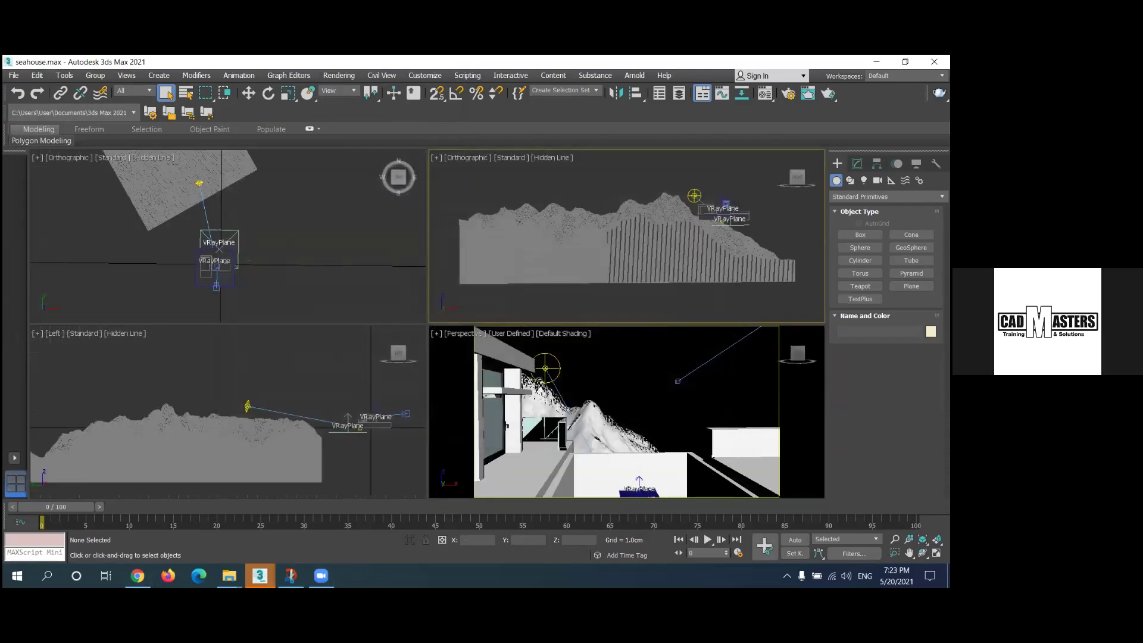
Check the renderer and output size in Render Setup for the seahouse scene's Perspective view.
{"action": "left_click", "coordinate": [649, 352]}
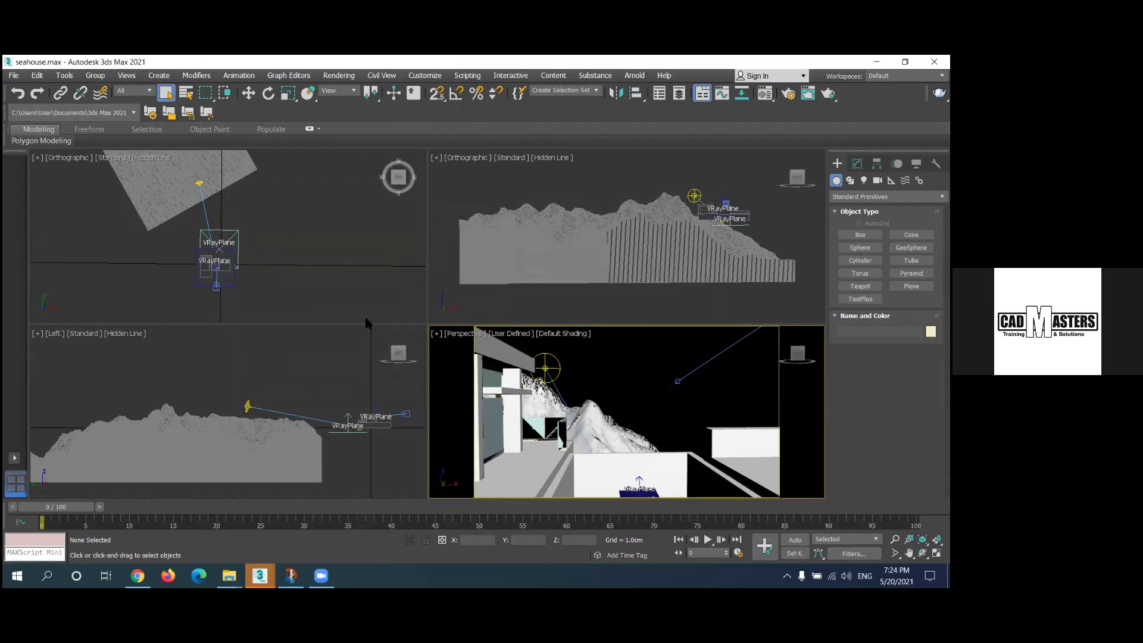
{"action": "middle_click_drag", "start_coordinate": [364, 314], "coordinate": [341, 297], "text": "alt"}
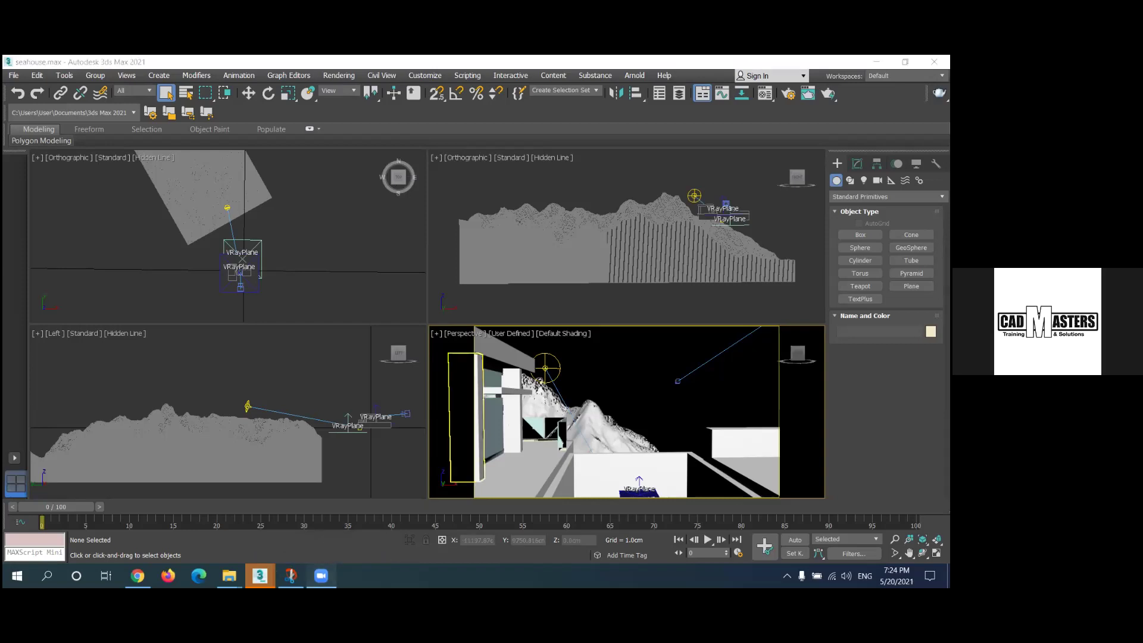
{"action": "left_click", "coordinate": [330, 77]}
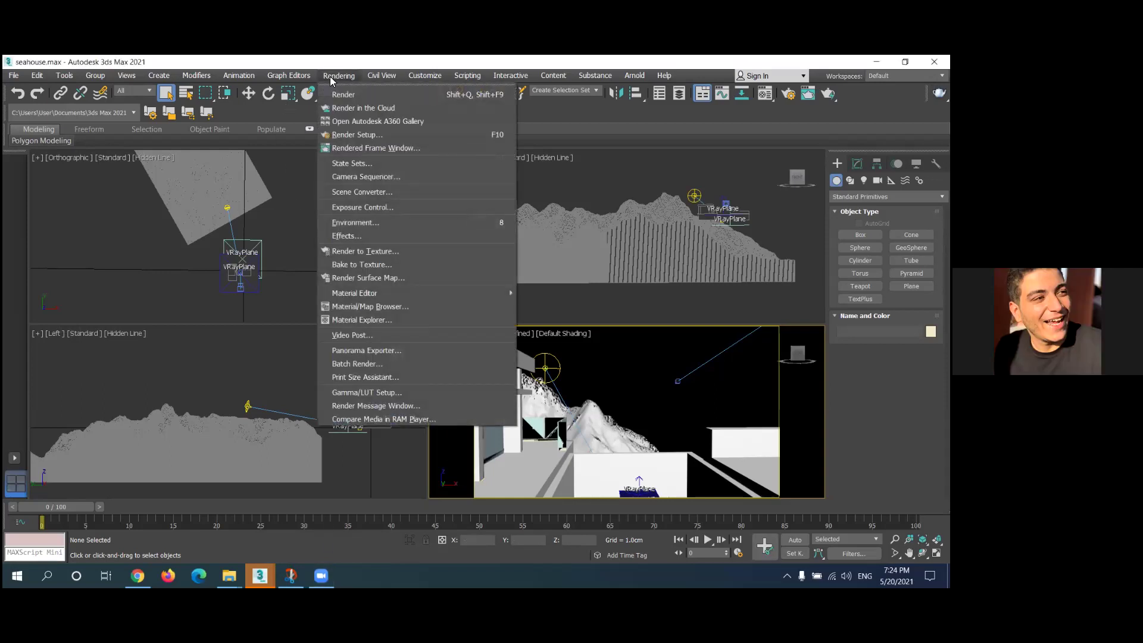
{"action": "left_click", "coordinate": [350, 136]}
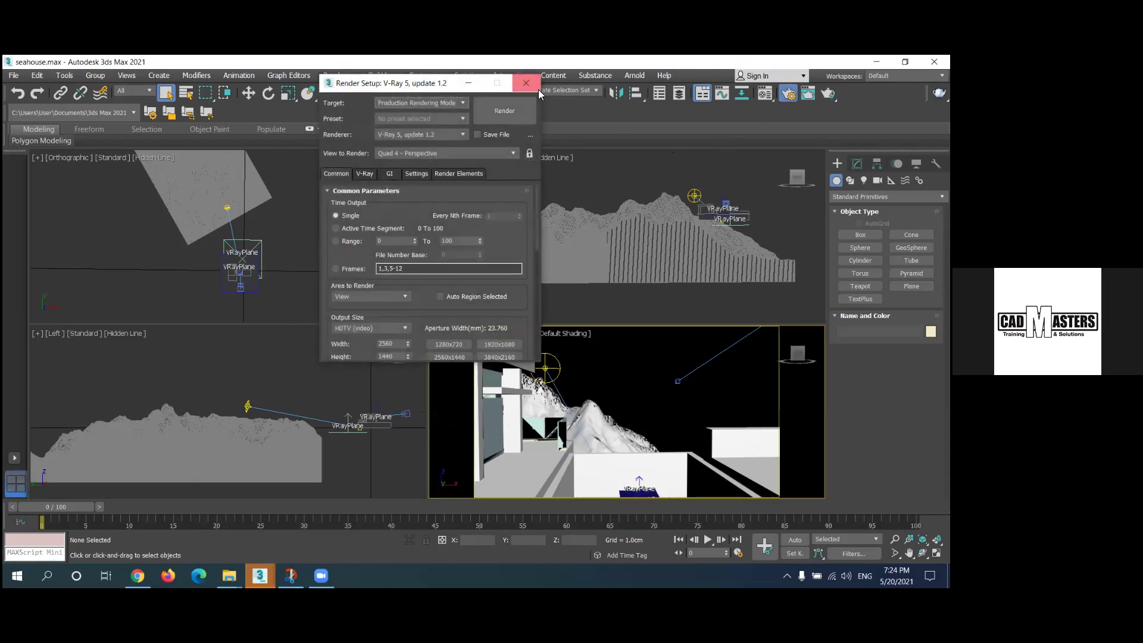
{"action": "left_click", "coordinate": [533, 86]}
Examine the WATER material's parameters in the Compact Material Editor, then close the editor.
{"action": "left_click", "coordinate": [765, 94]}
{"action": "left_click", "coordinate": [765, 112]}
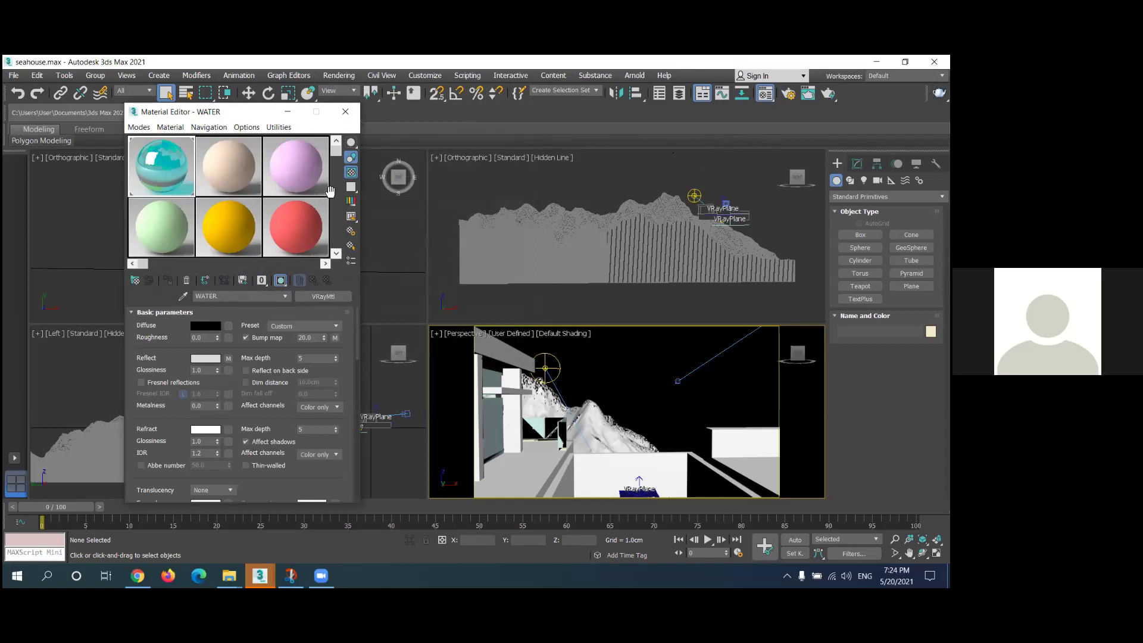
{"action": "left_click", "coordinate": [345, 112]}
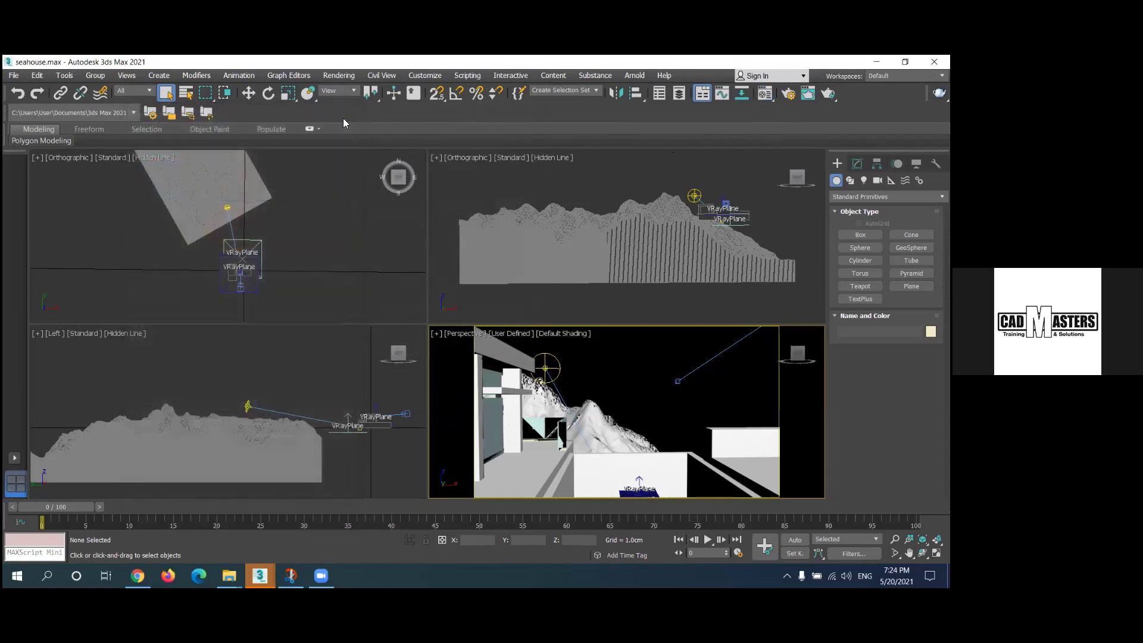
Check the common render parameters and the assigned production renderer in Render Setup, then close it.
{"action": "left_click", "coordinate": [343, 78]}
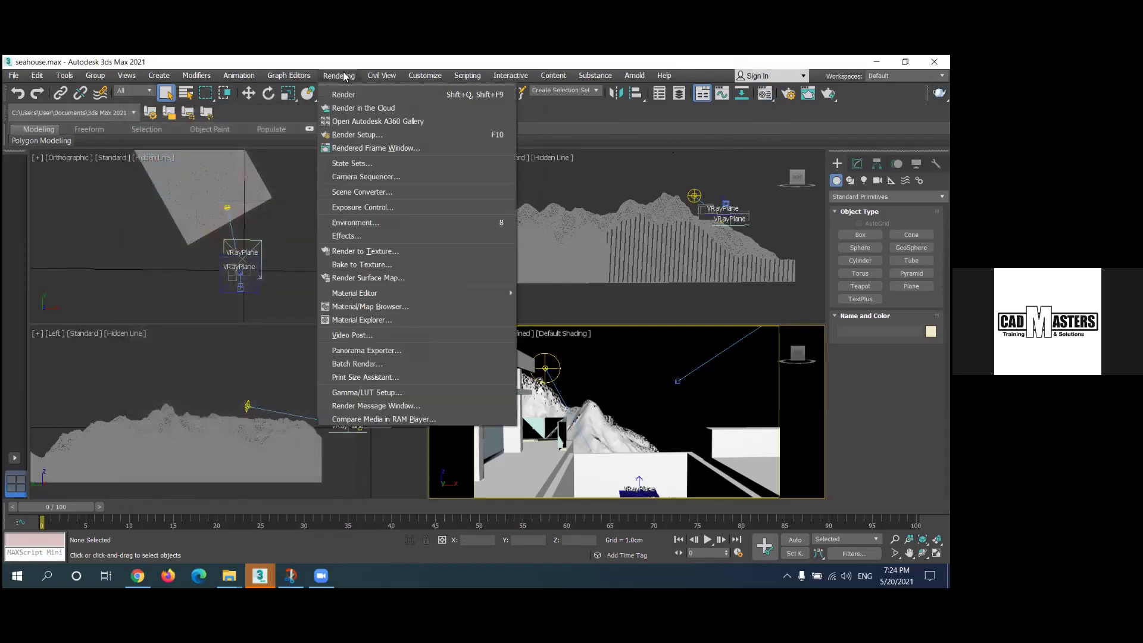
{"action": "left_click", "coordinate": [355, 136]}
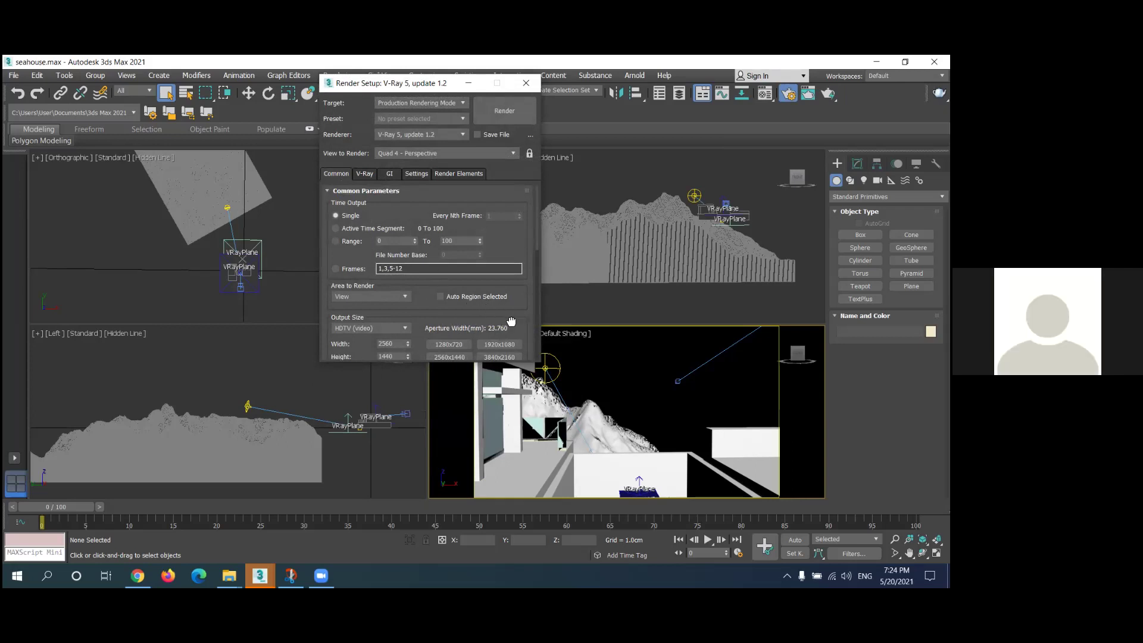
{"action": "scroll", "coordinate": [510, 322], "scroll_direction": "down", "scroll_amount": 5}
{"action": "scroll", "coordinate": [470, 299], "scroll_direction": "down", "scroll_amount": 5}
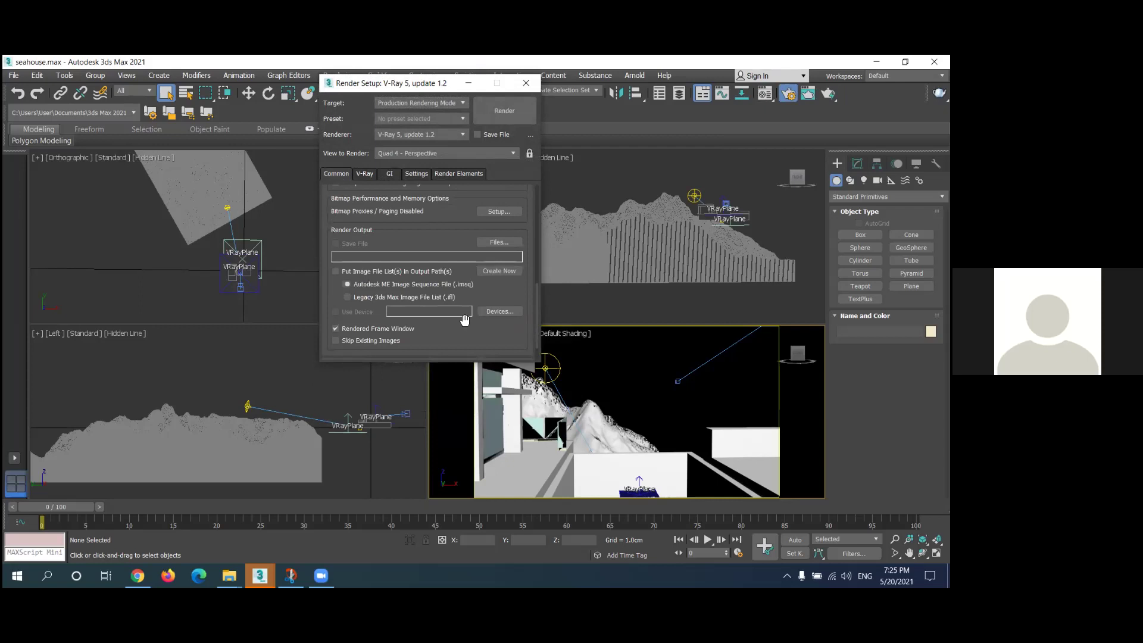
{"action": "scroll", "coordinate": [444, 337], "scroll_direction": "down", "scroll_amount": 2}
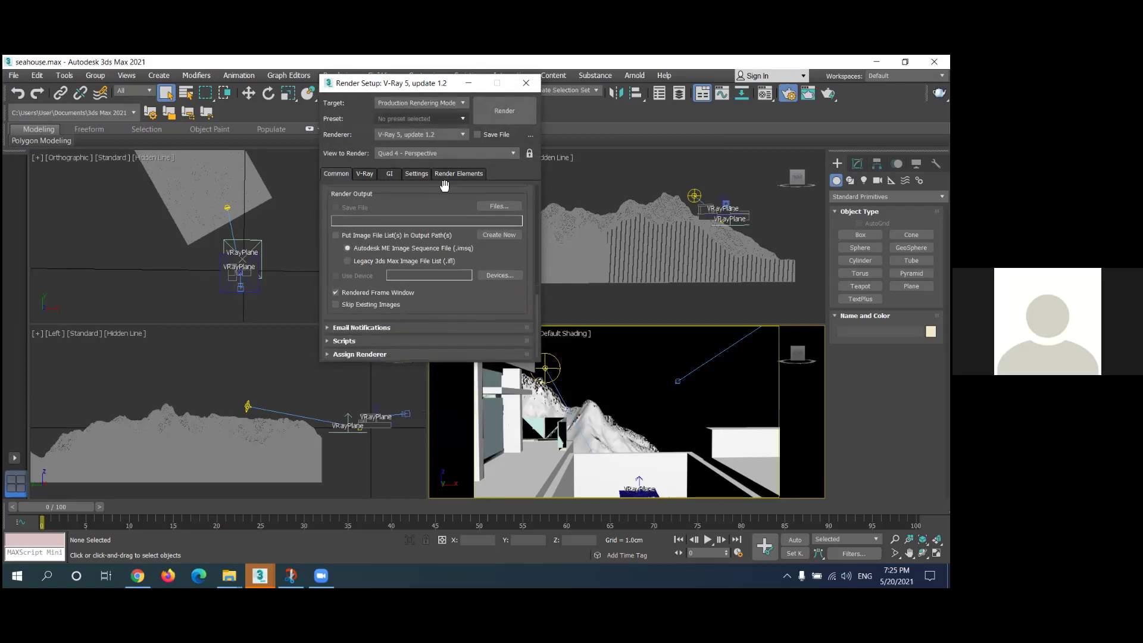
{"action": "left_click", "coordinate": [373, 355]}
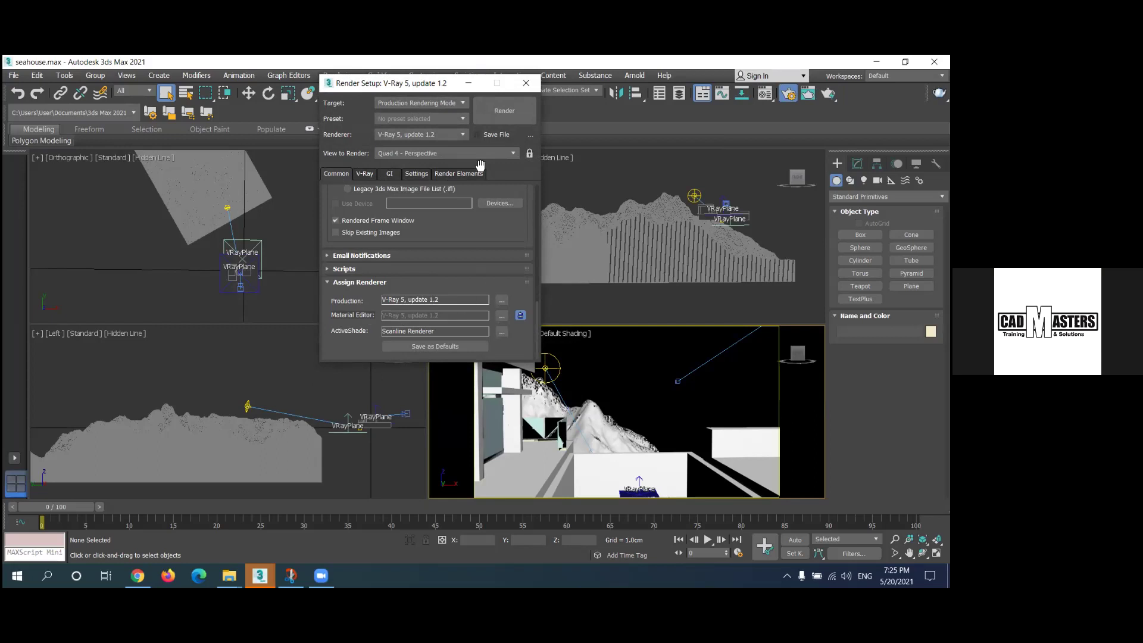
{"action": "left_click", "coordinate": [526, 83]}
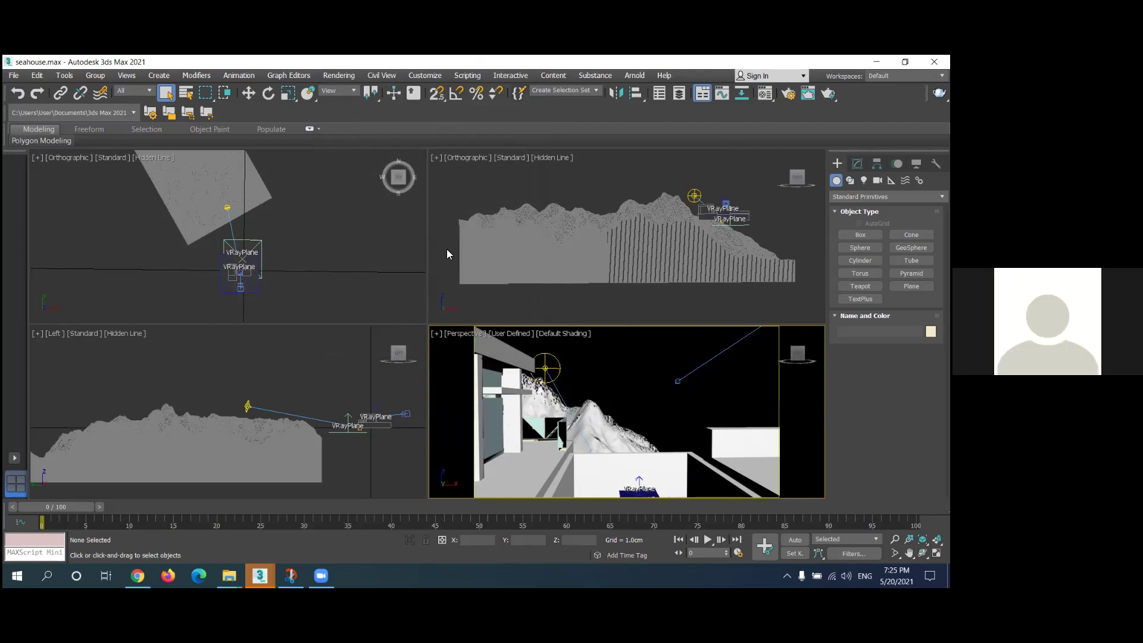
Review the Assign Renderer section of Render Setup once more, including the Material Editor and ActiveShade renderers, and close the window.
{"action": "left_click", "coordinate": [349, 77]}
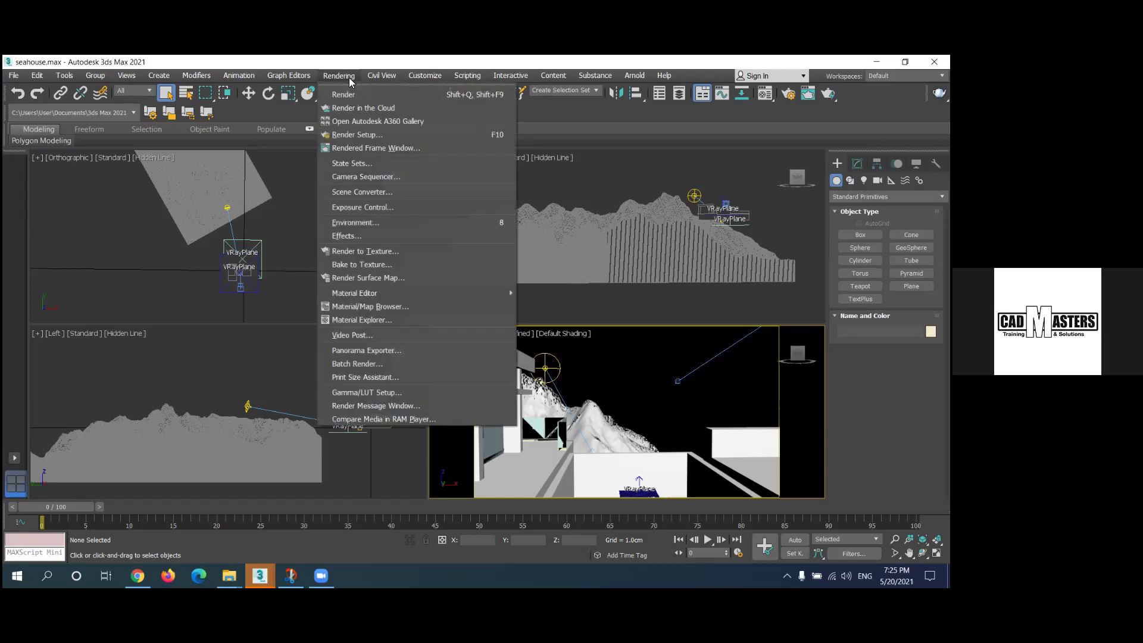
{"action": "left_click", "coordinate": [353, 135]}
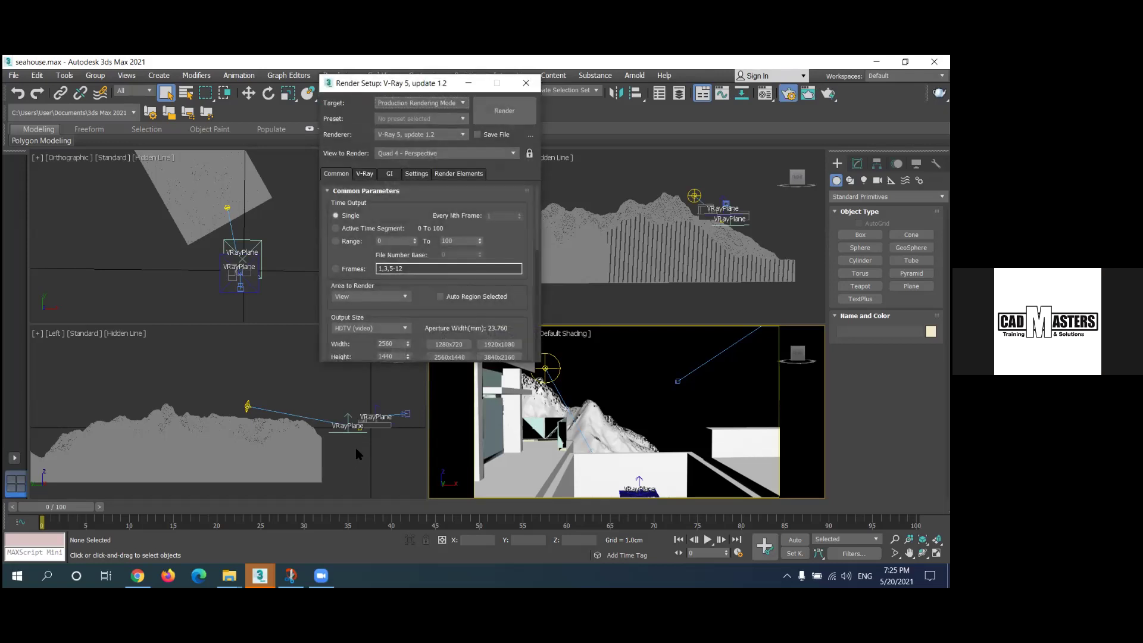
{"action": "scroll", "coordinate": [364, 352], "scroll_direction": "down", "scroll_amount": 5}
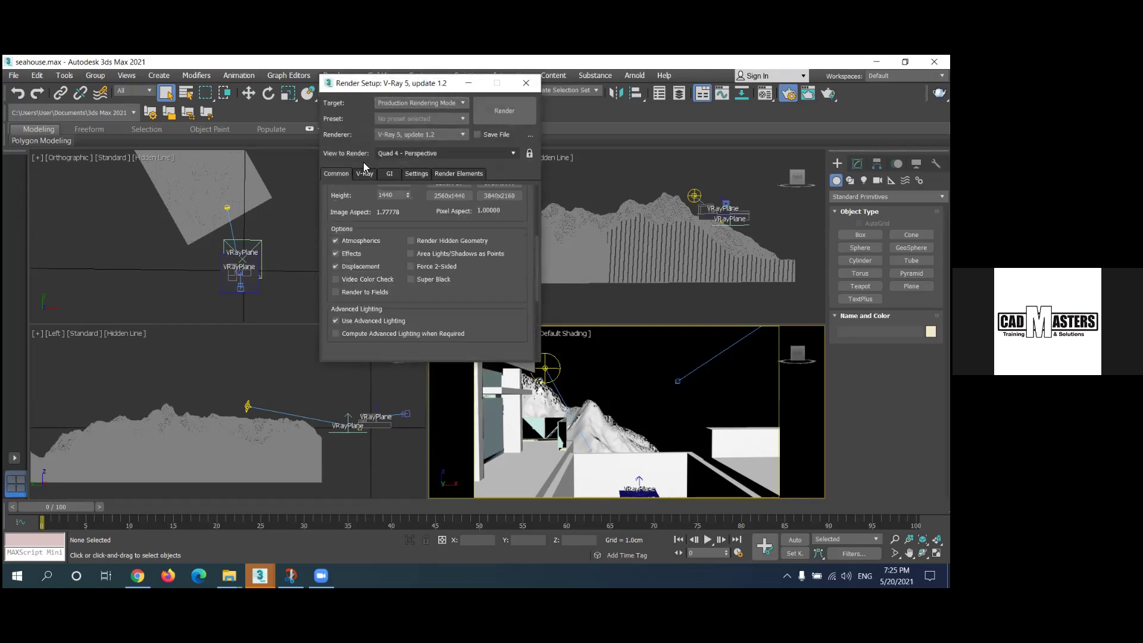
{"action": "scroll", "coordinate": [419, 309], "scroll_direction": "down", "scroll_amount": 5}
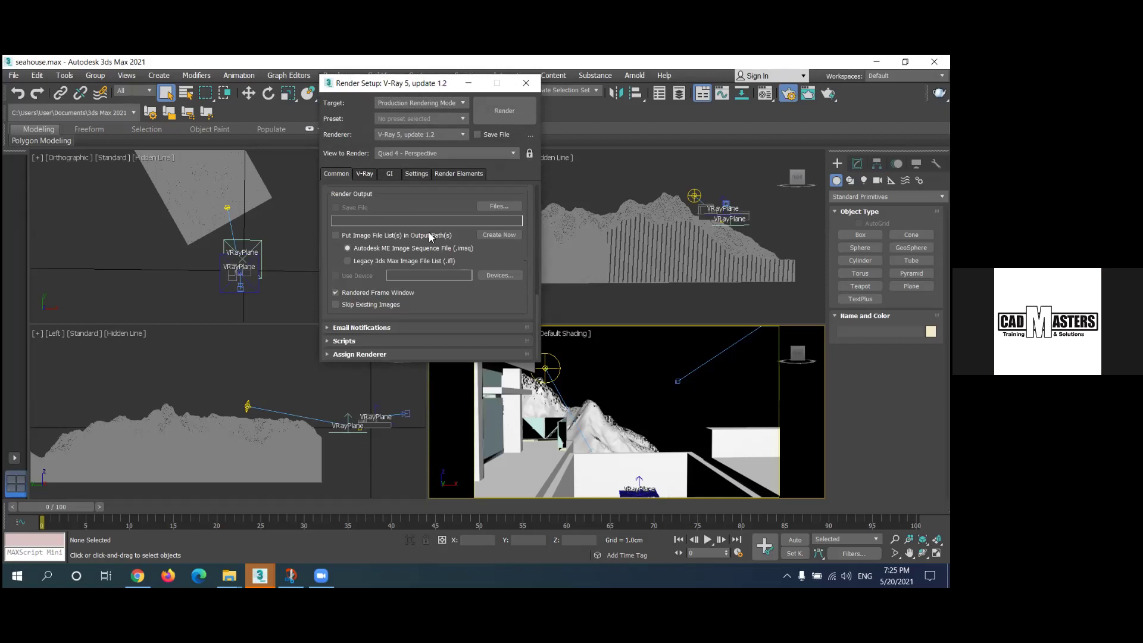
{"action": "left_click", "coordinate": [398, 354]}
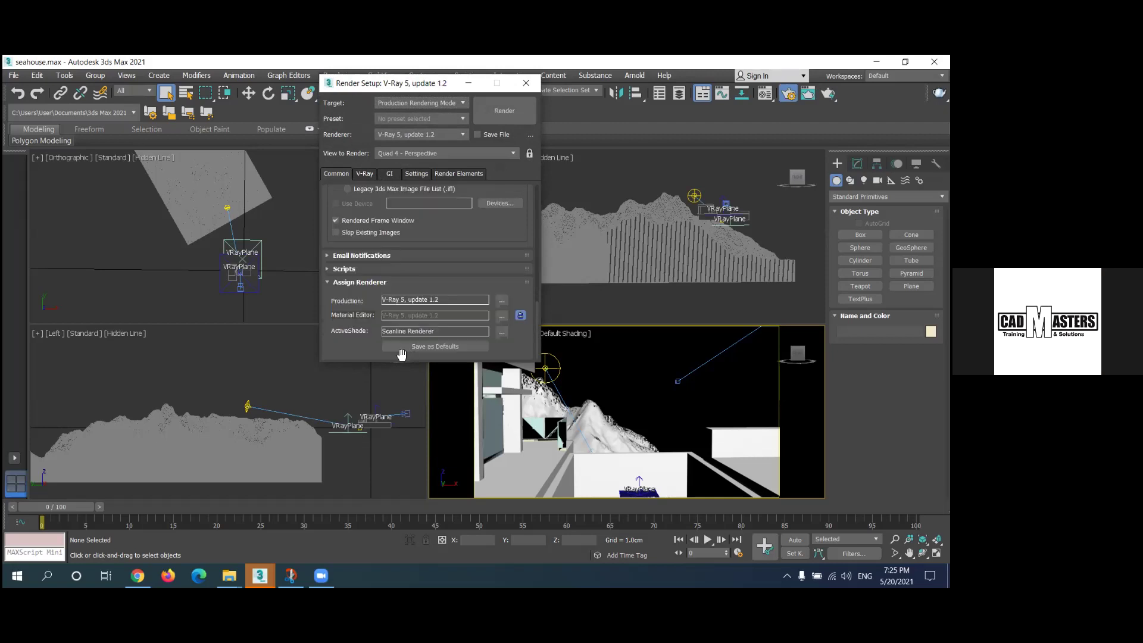
{"action": "left_click", "coordinate": [531, 81]}
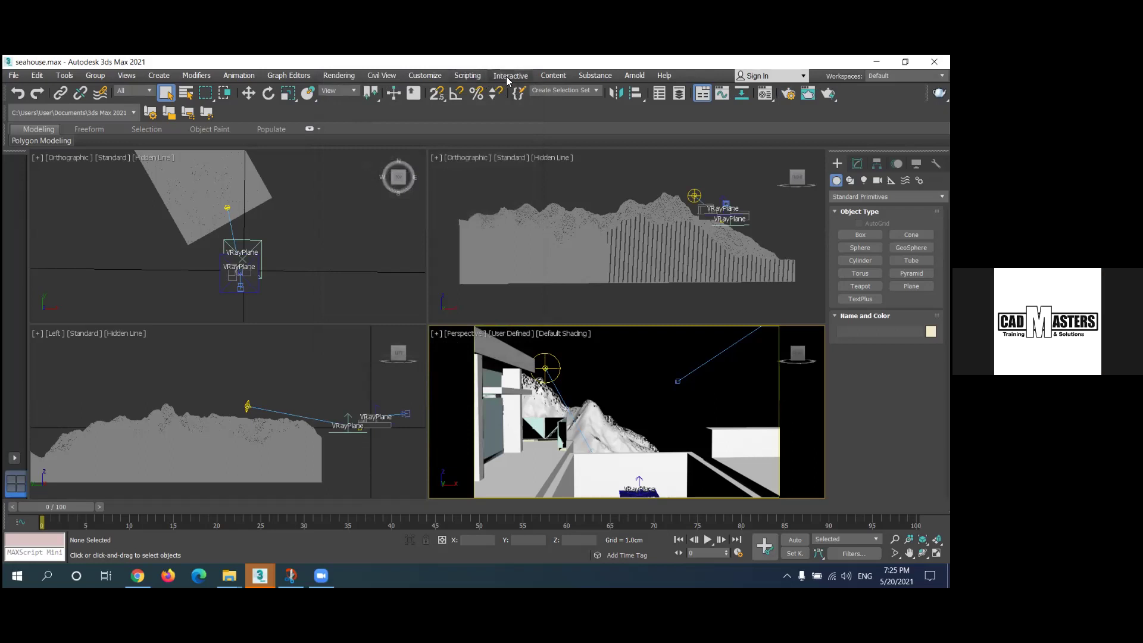
View the initial tool settings and UI schemes in the Custom Defaults Switcher, leaving without applying any.
{"action": "left_click", "coordinate": [428, 75]}
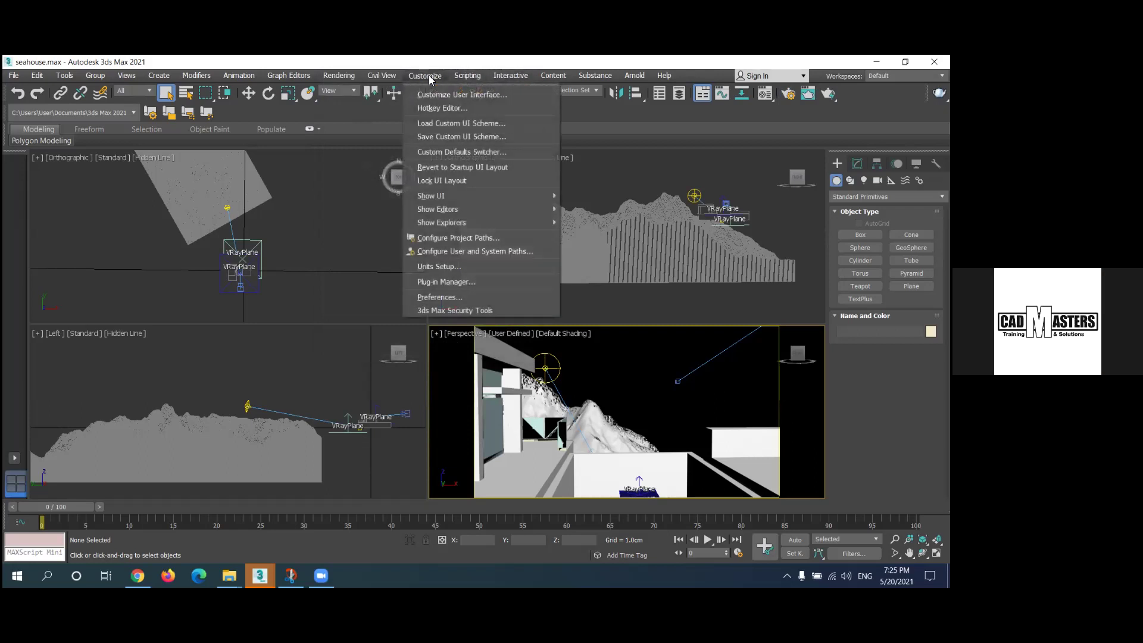
{"action": "left_click", "coordinate": [478, 152]}
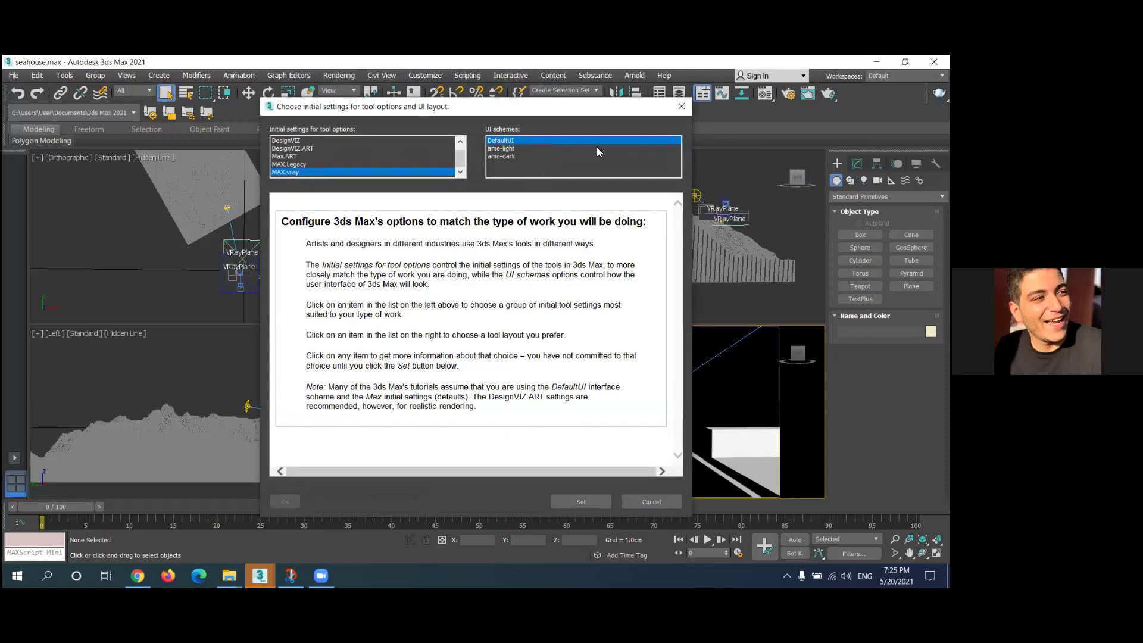
{"action": "left_click", "coordinate": [653, 502]}
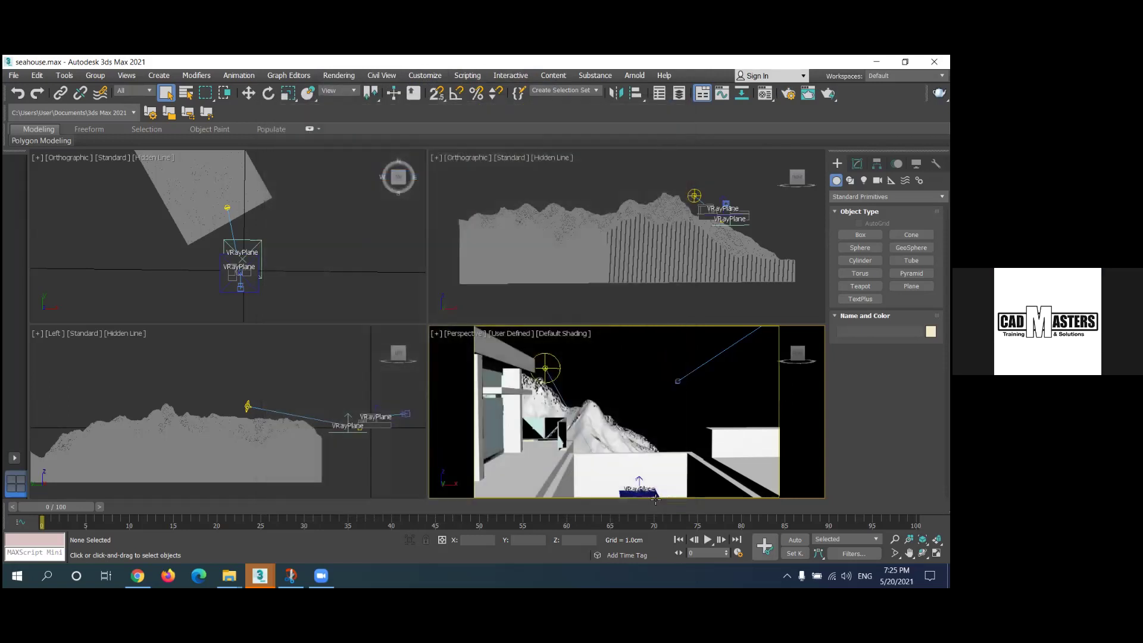
Open the water material library from the Desktop and load its WATER material into the red sample slot of the Material Editor.
{"action": "left_click_drag", "start_coordinate": [763, 99], "coordinate": [767, 119]}
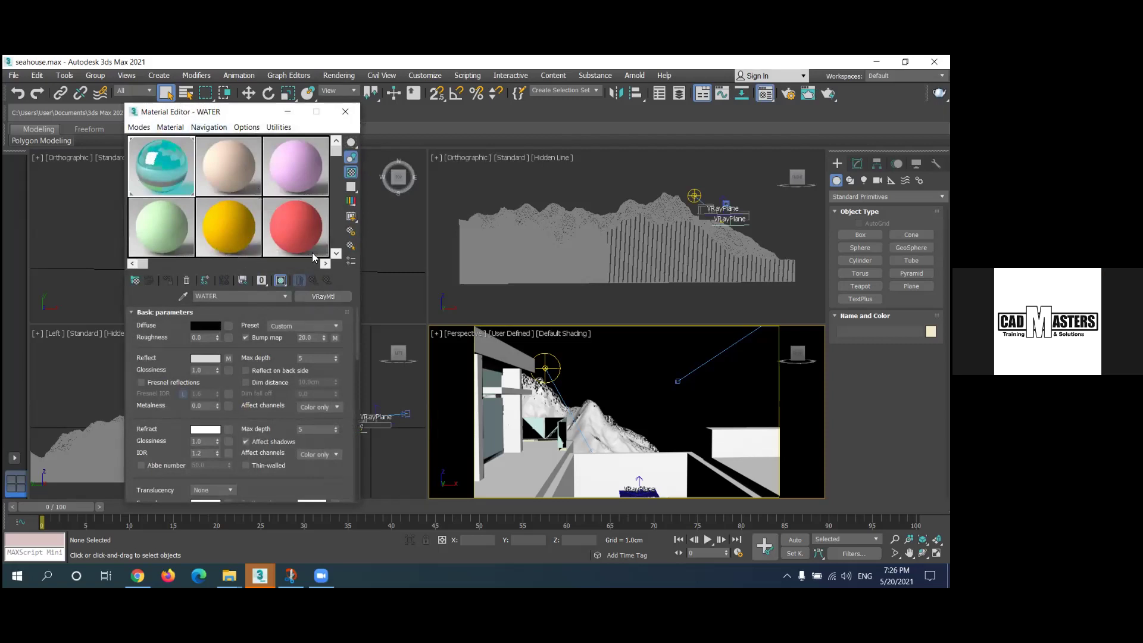
{"action": "left_click", "coordinate": [310, 237]}
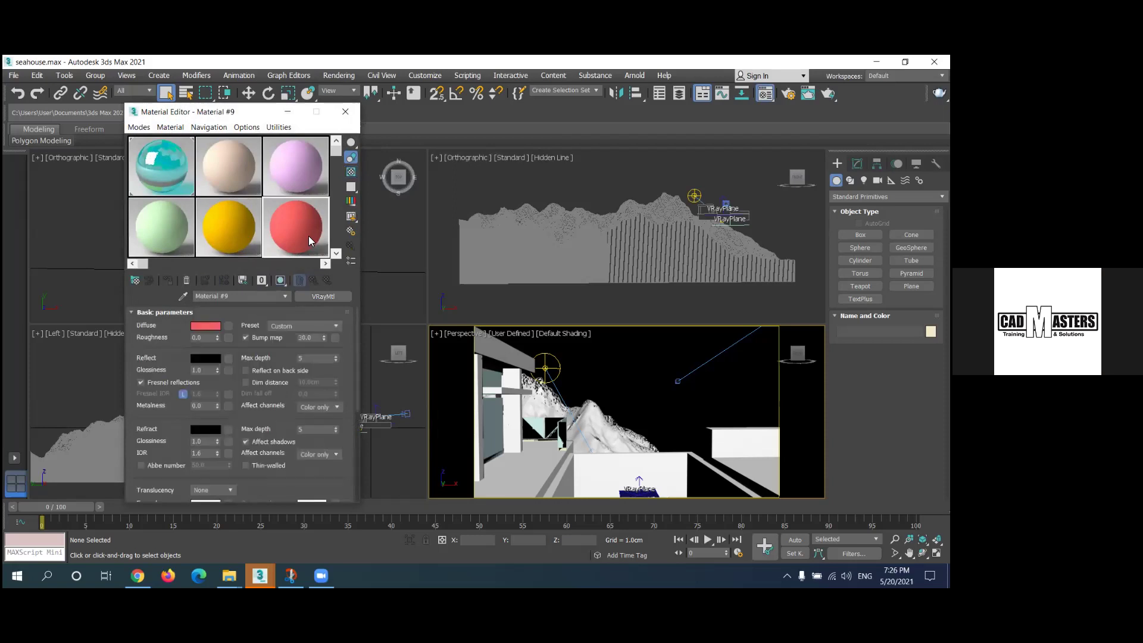
{"action": "left_click", "coordinate": [325, 296]}
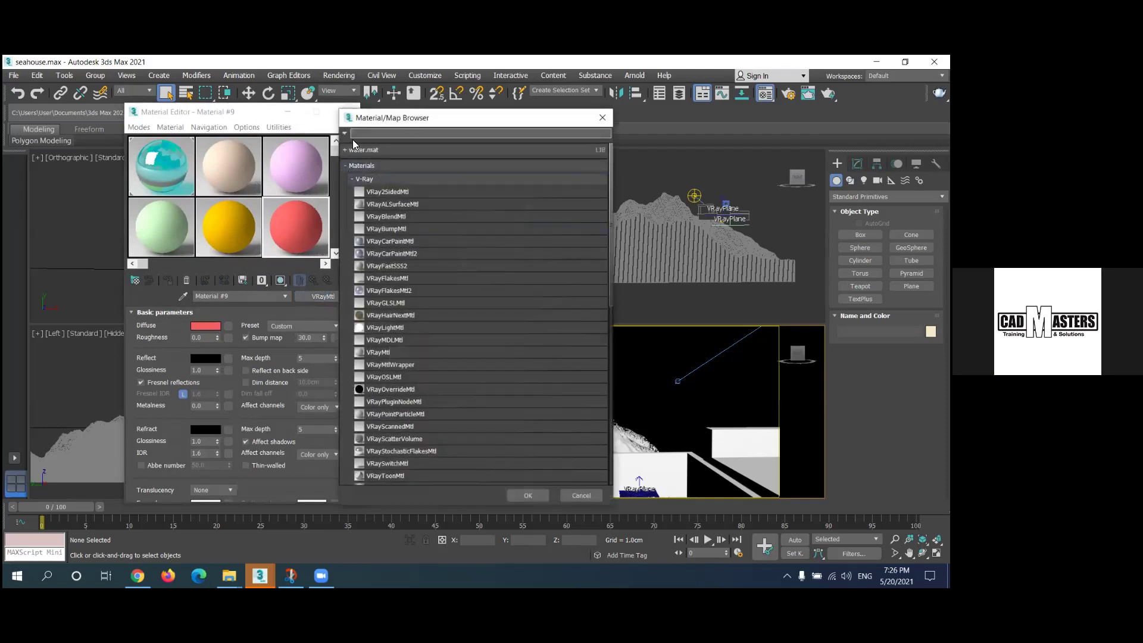
{"action": "left_click", "coordinate": [344, 134]}
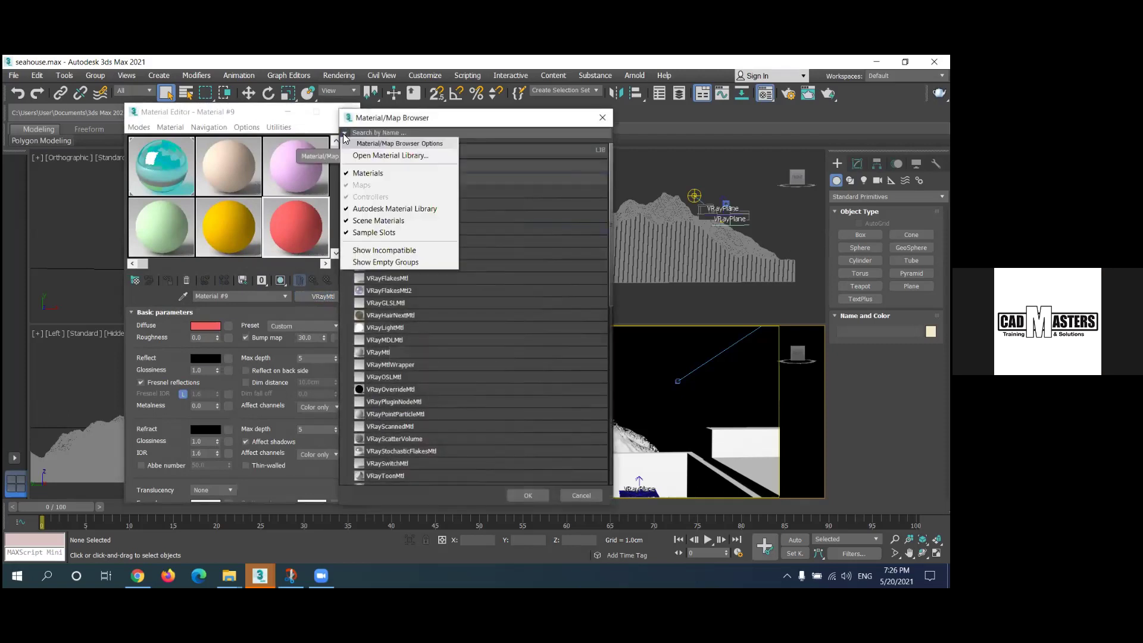
{"action": "left_click", "coordinate": [365, 156]}
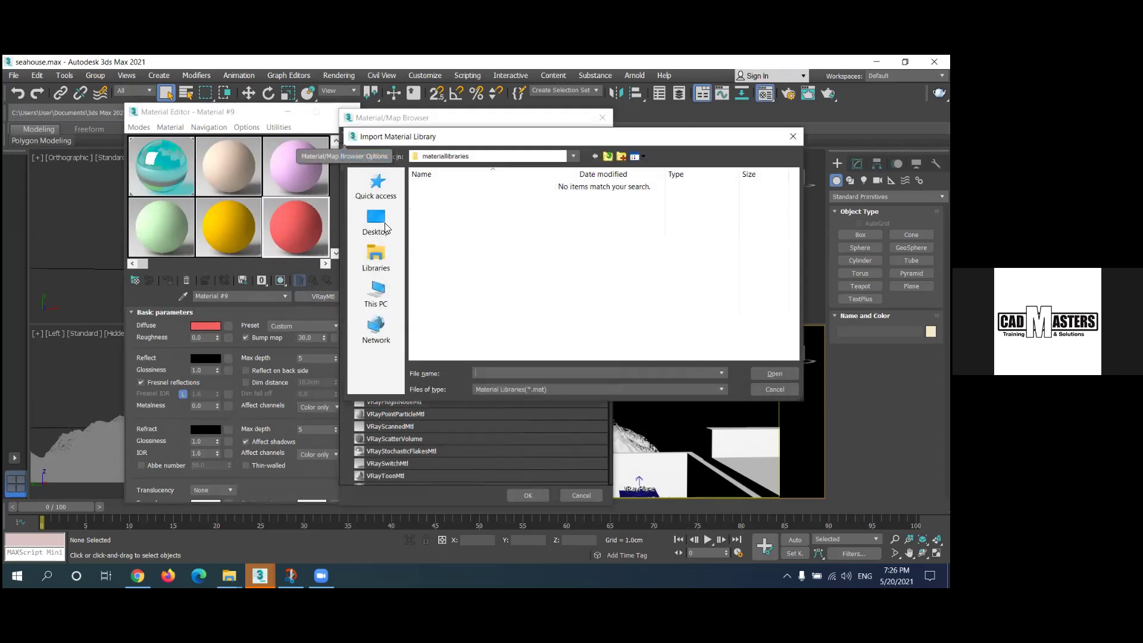
{"action": "left_click", "coordinate": [381, 229]}
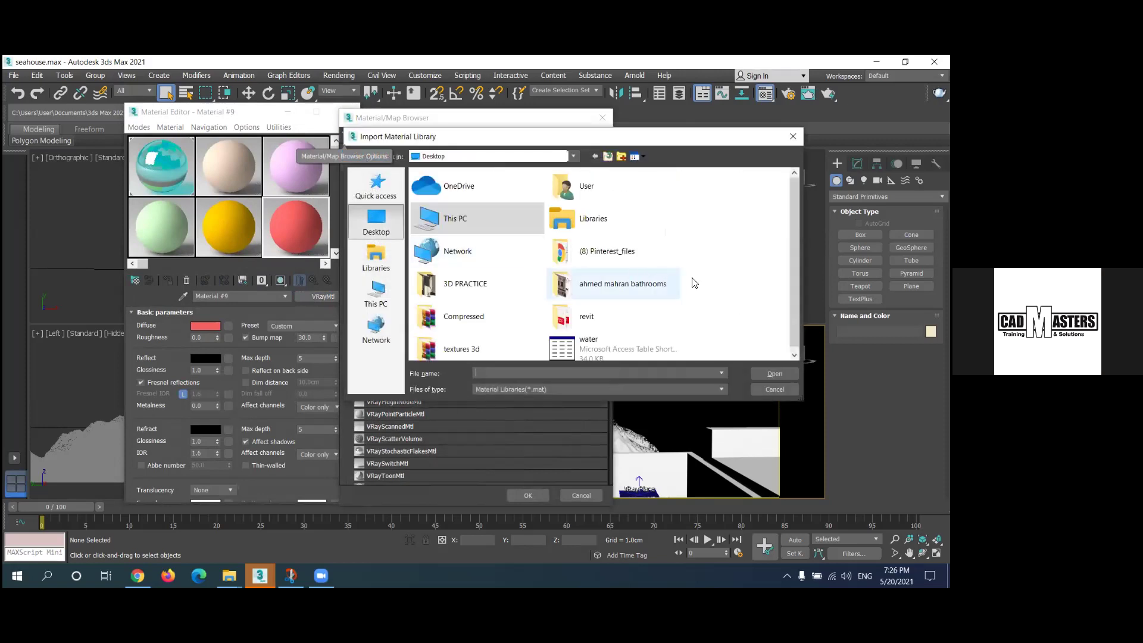
{"action": "scroll", "coordinate": [795, 268], "scroll_direction": "down", "scroll_amount": 1}
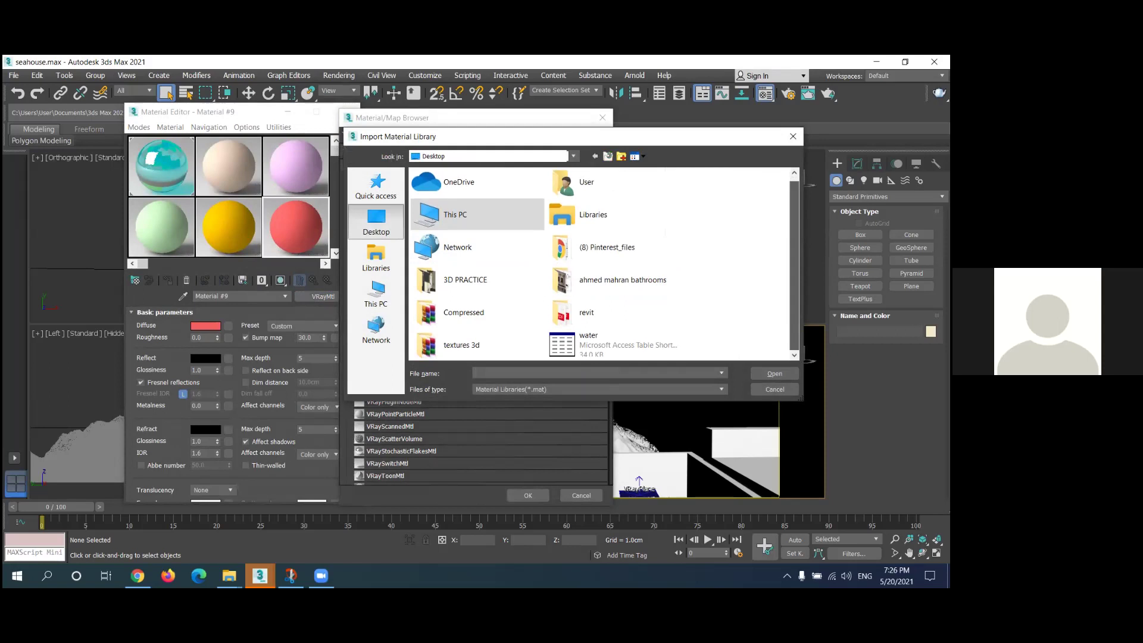
{"action": "left_click", "coordinate": [576, 351]}
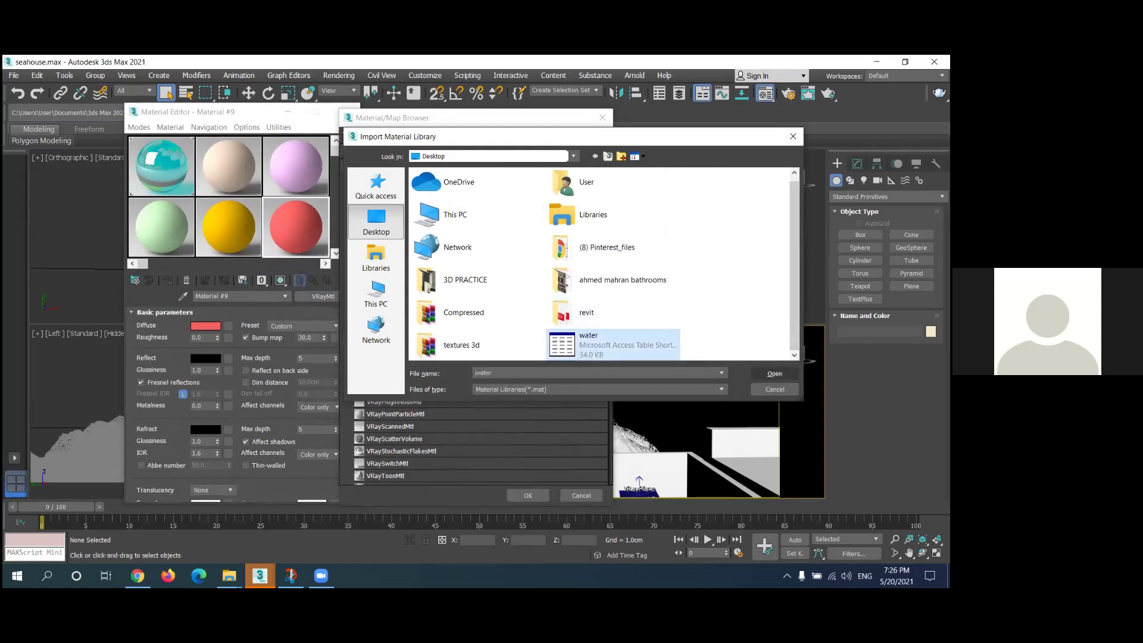
{"action": "left_click", "coordinate": [775, 373]}
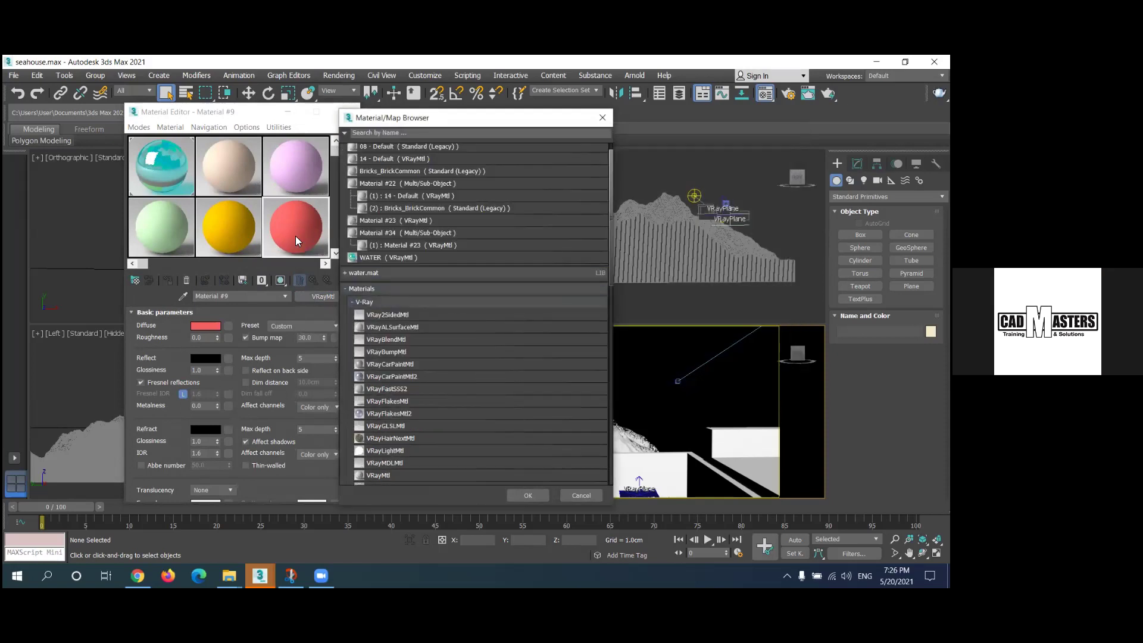
{"action": "double_click", "coordinate": [375, 259]}
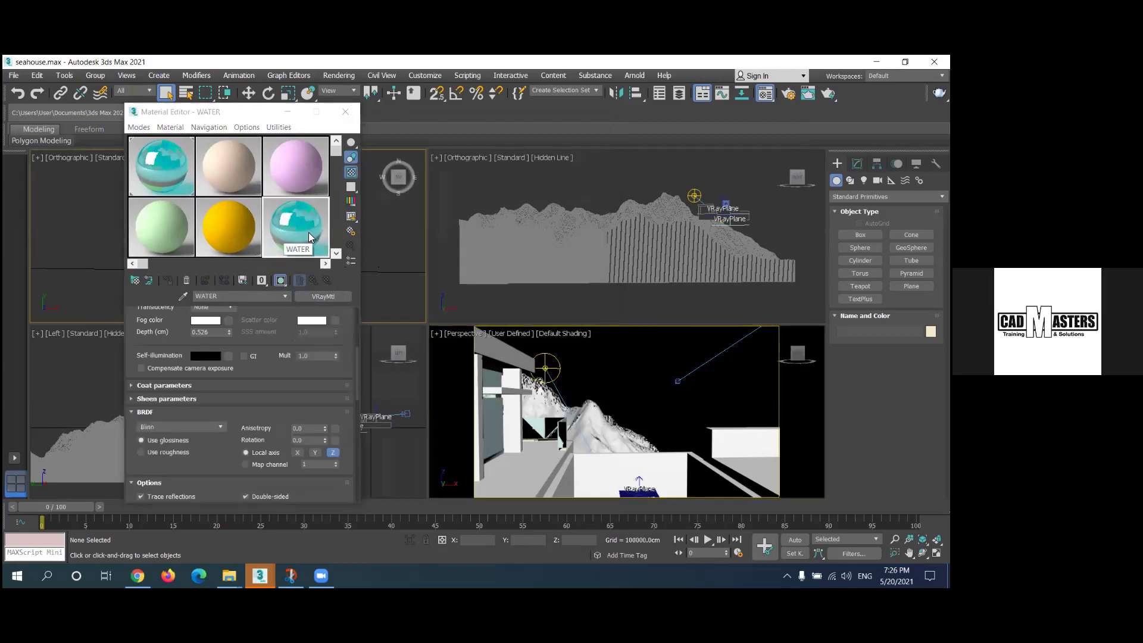
{"action": "left_click", "coordinate": [601, 463]}
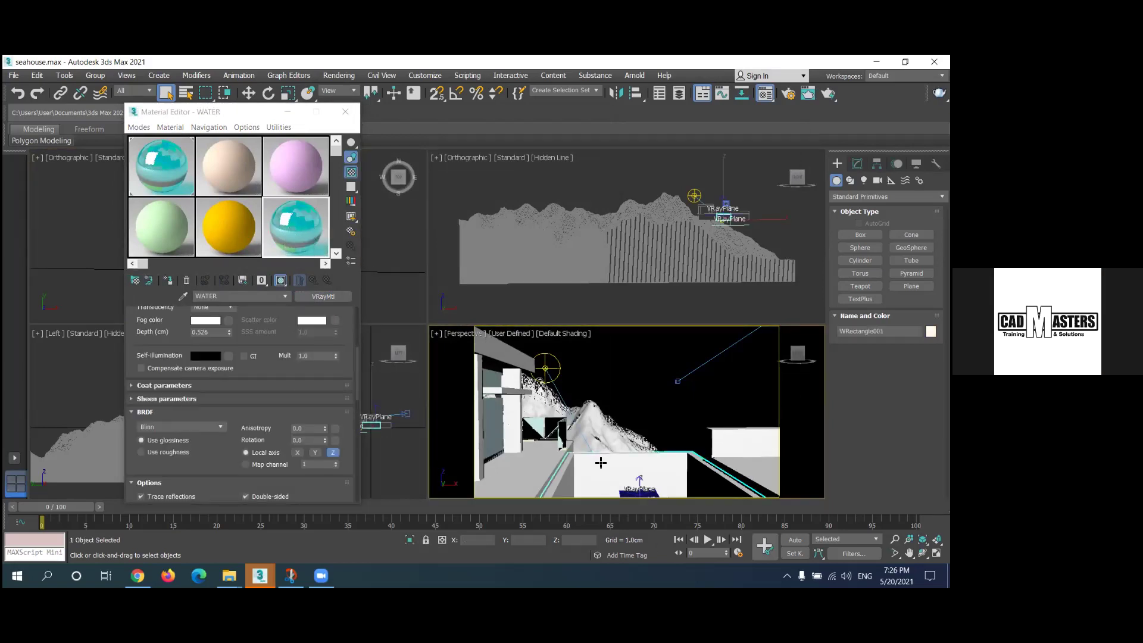
{"action": "left_click", "coordinate": [168, 280]}
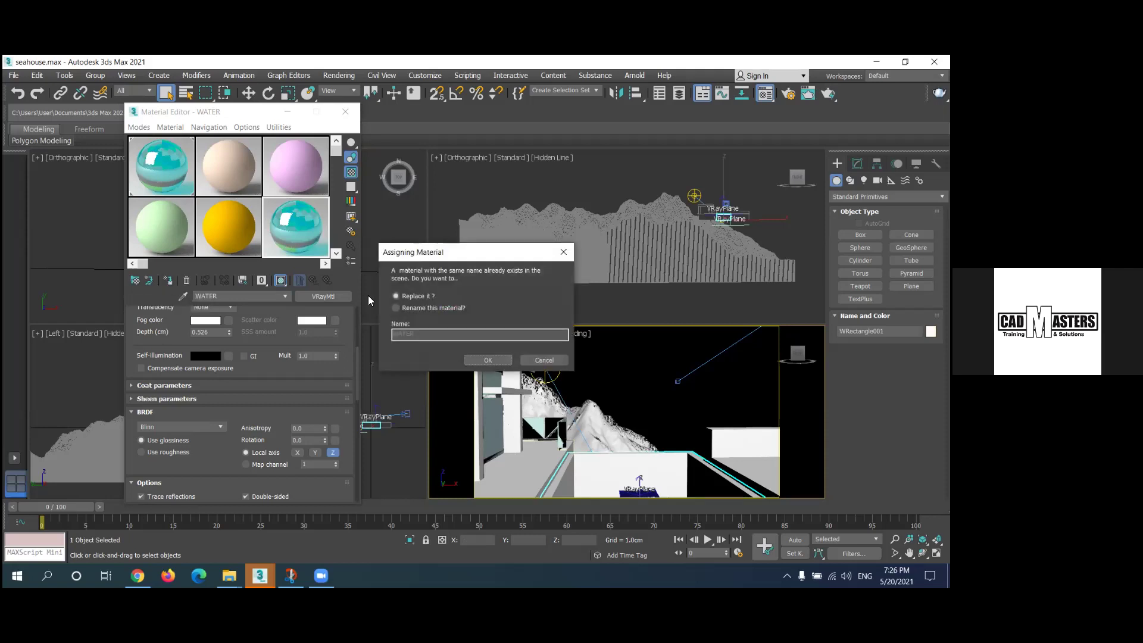
{"action": "left_click", "coordinate": [418, 315]}
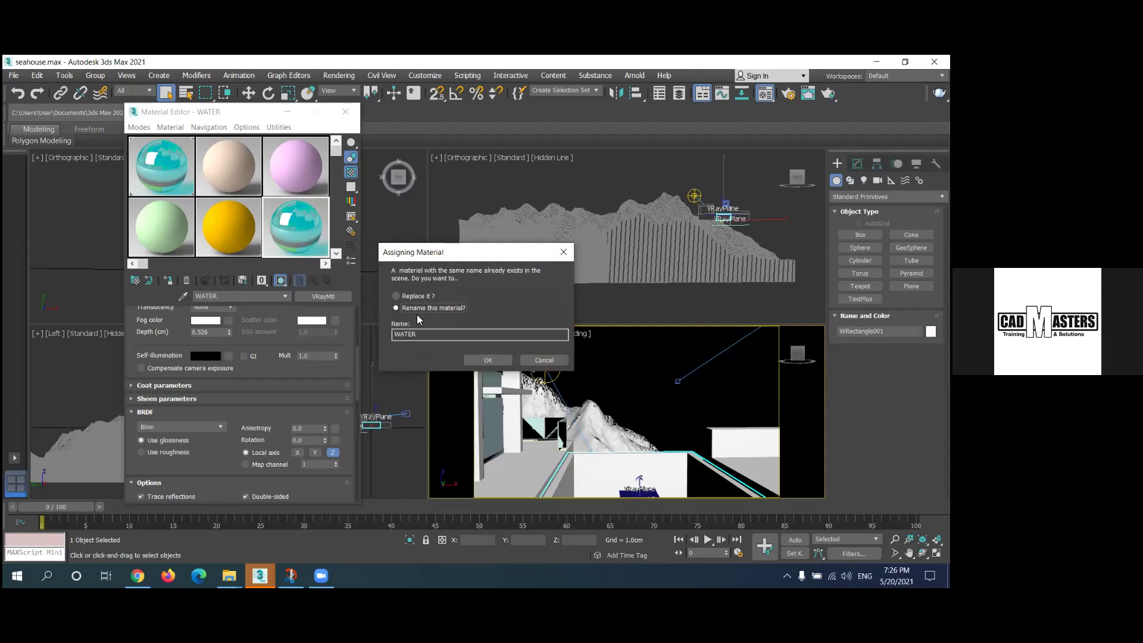
{"action": "left_click", "coordinate": [539, 360]}
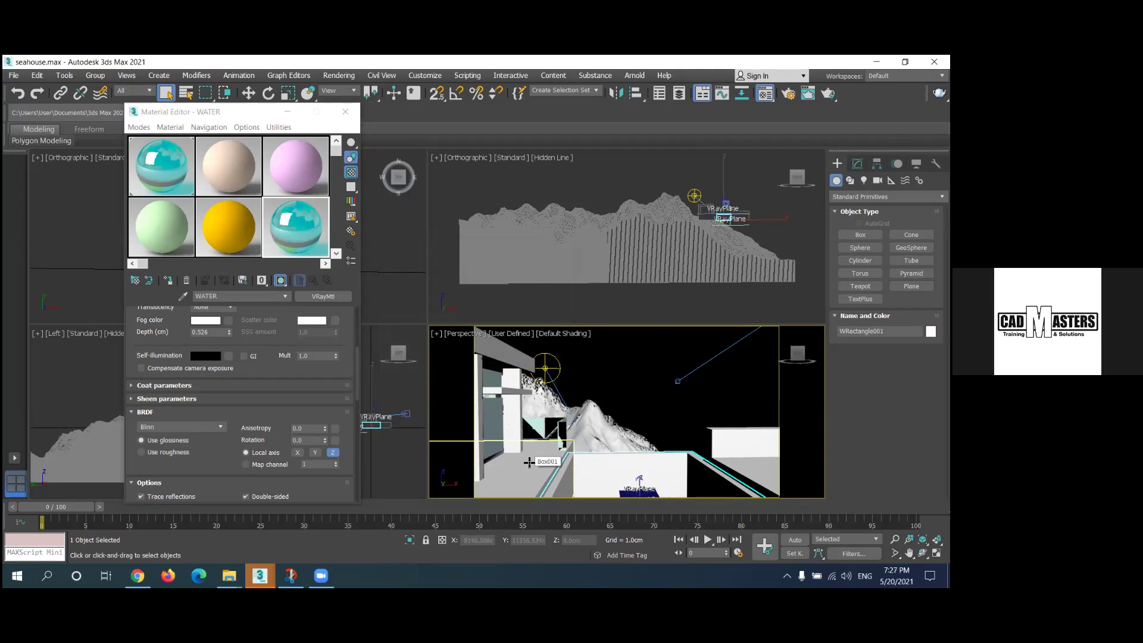
Assign the yellow Material #8 to the floor box beside the house and change its diffuse color to white.
{"action": "left_click", "coordinate": [218, 230]}
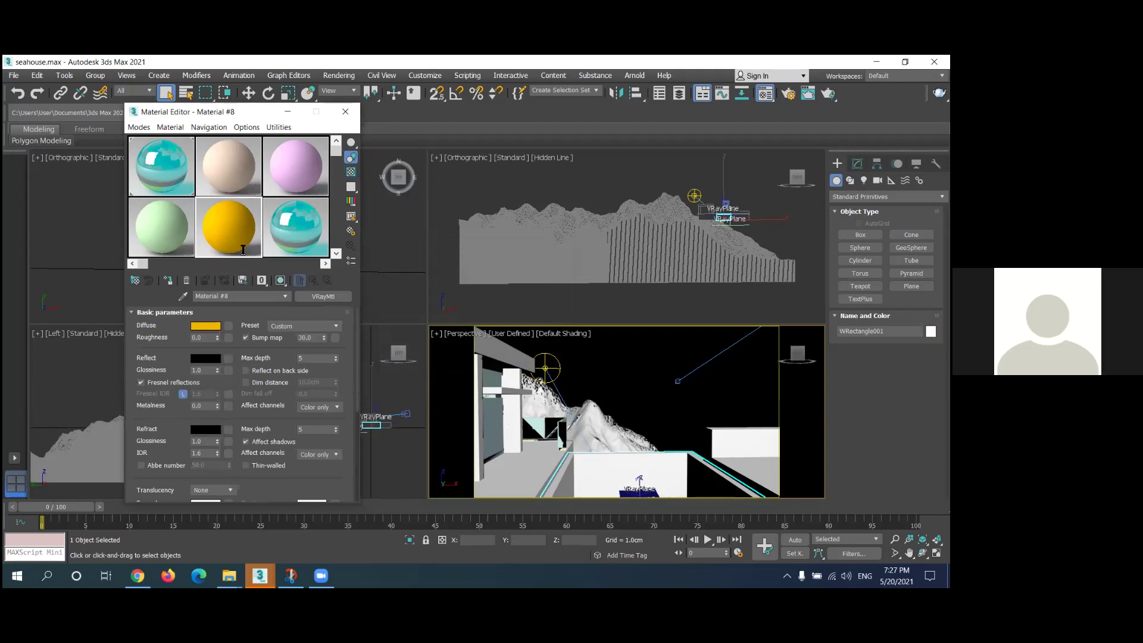
{"action": "left_click", "coordinate": [520, 467]}
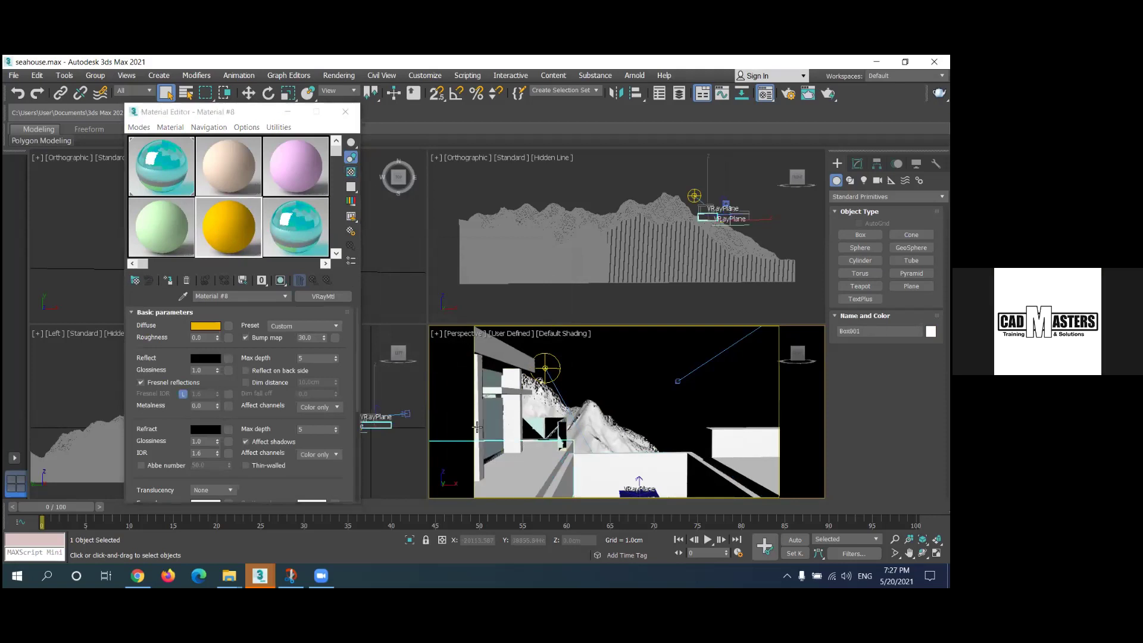
{"action": "left_click", "coordinate": [169, 282]}
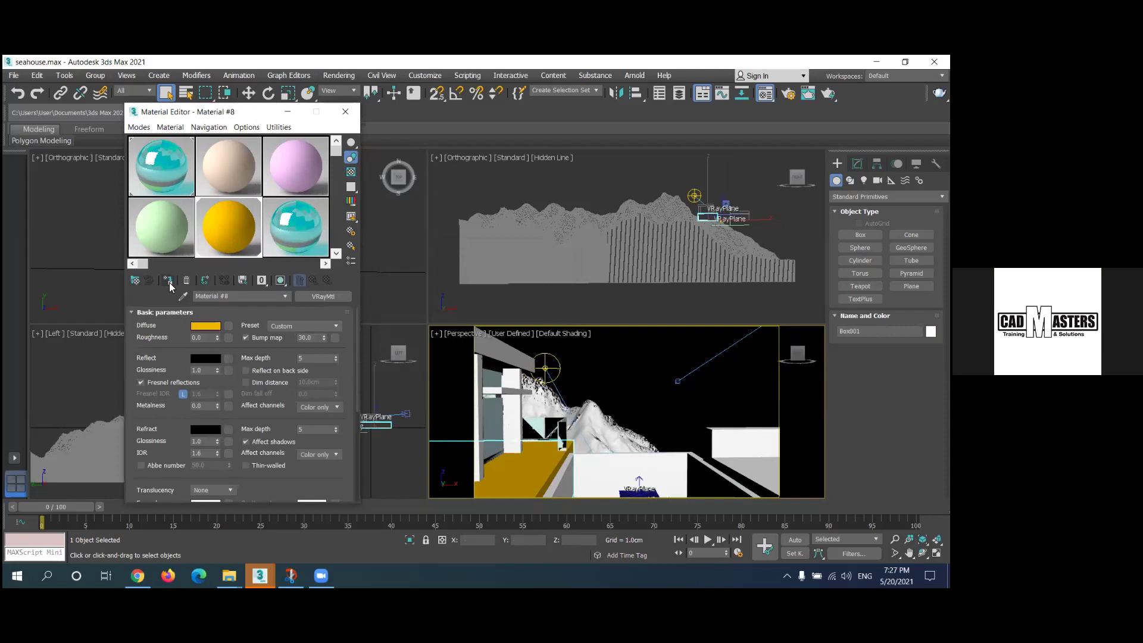
{"action": "left_click", "coordinate": [199, 326]}
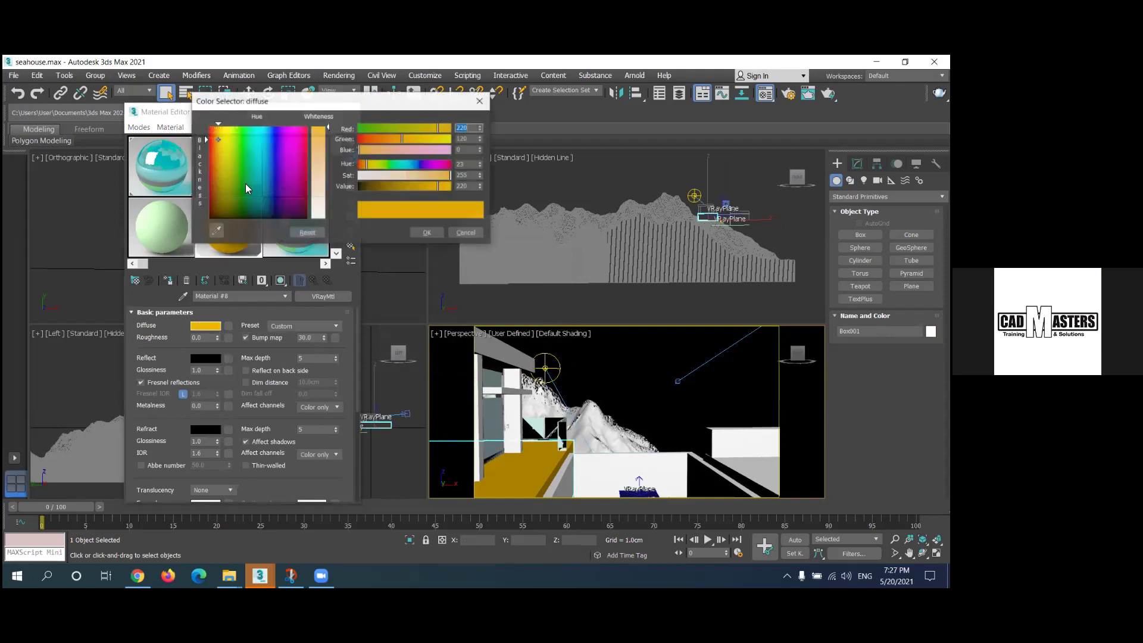
{"action": "left_click_drag", "start_coordinate": [316, 183], "coordinate": [318, 218]}
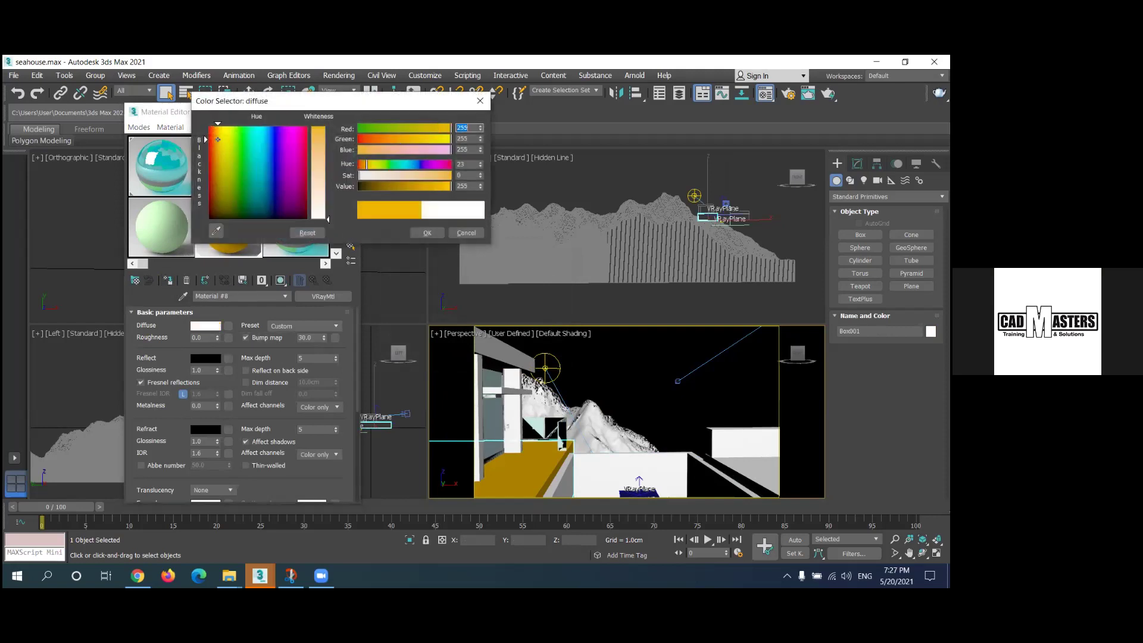
{"action": "left_click", "coordinate": [425, 232]}
Select the mountain group, change the diffuse color of the green Material #7 to dark brown and assign it to the group.
{"action": "left_click", "coordinate": [585, 425]}
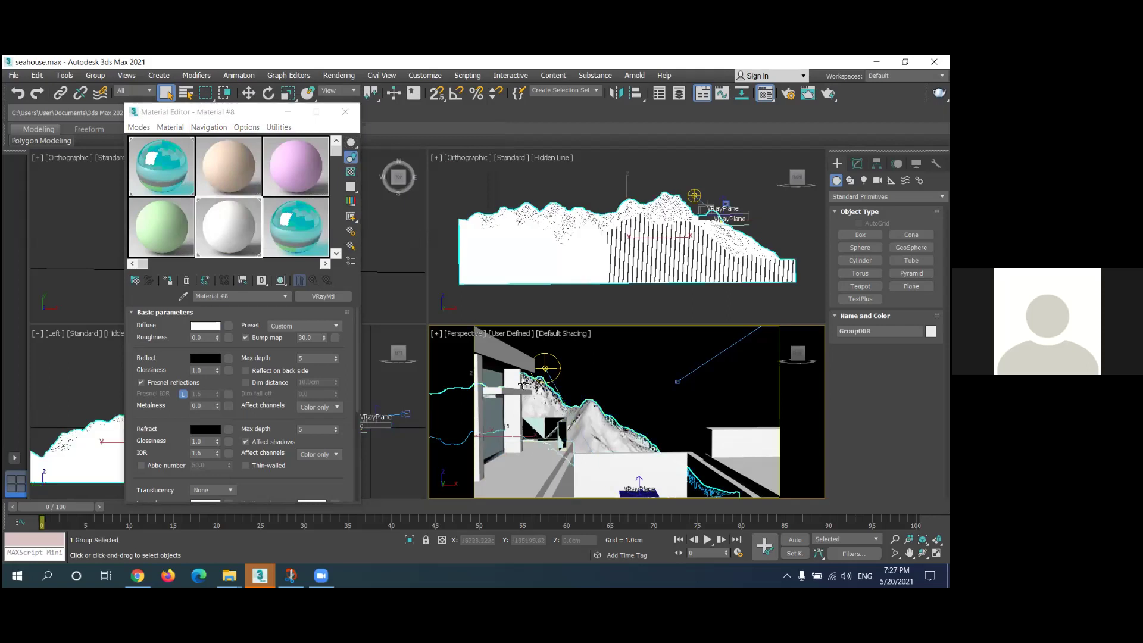
{"action": "left_click", "coordinate": [165, 227]}
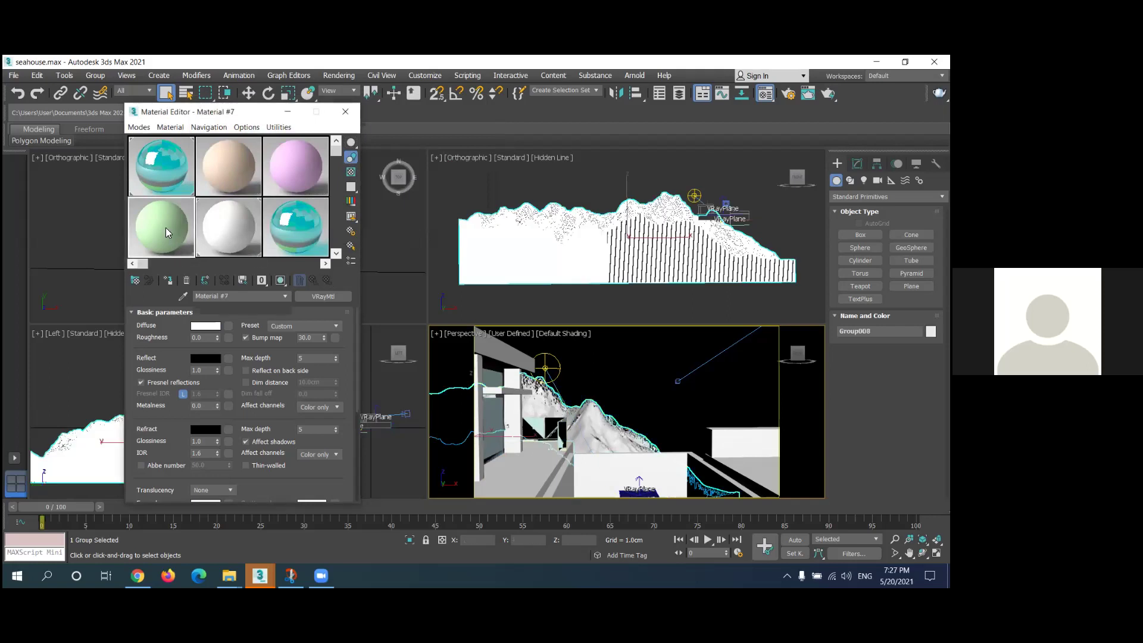
{"action": "left_click", "coordinate": [210, 325]}
{"action": "left_click_drag", "start_coordinate": [239, 156], "coordinate": [213, 188]}
{"action": "left_click_drag", "start_coordinate": [381, 175], "coordinate": [363, 189]}
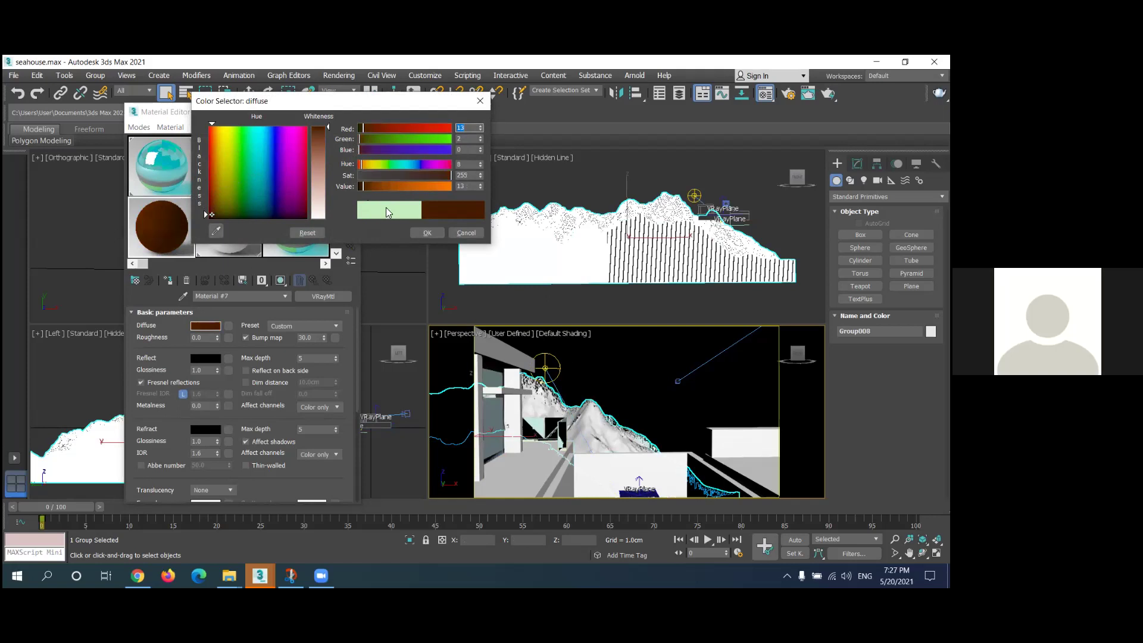
{"action": "left_click", "coordinate": [427, 232]}
{"action": "left_click", "coordinate": [170, 281]}
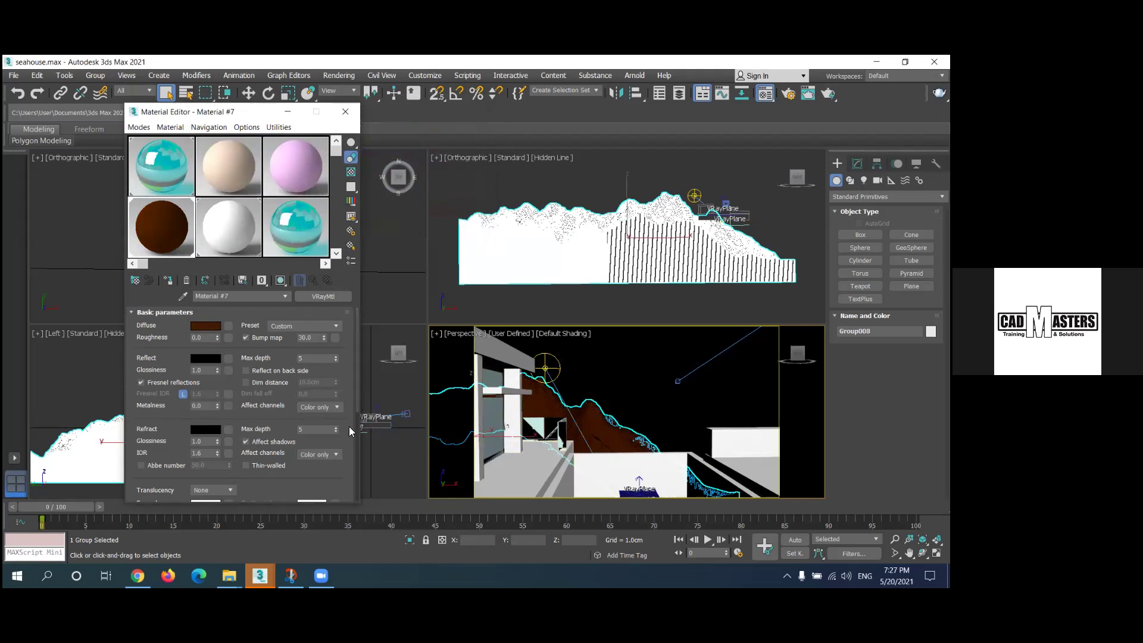
Switch the Perspective viewport's shading to Model Assist and clear the object selection.
{"action": "left_click", "coordinate": [608, 476]}
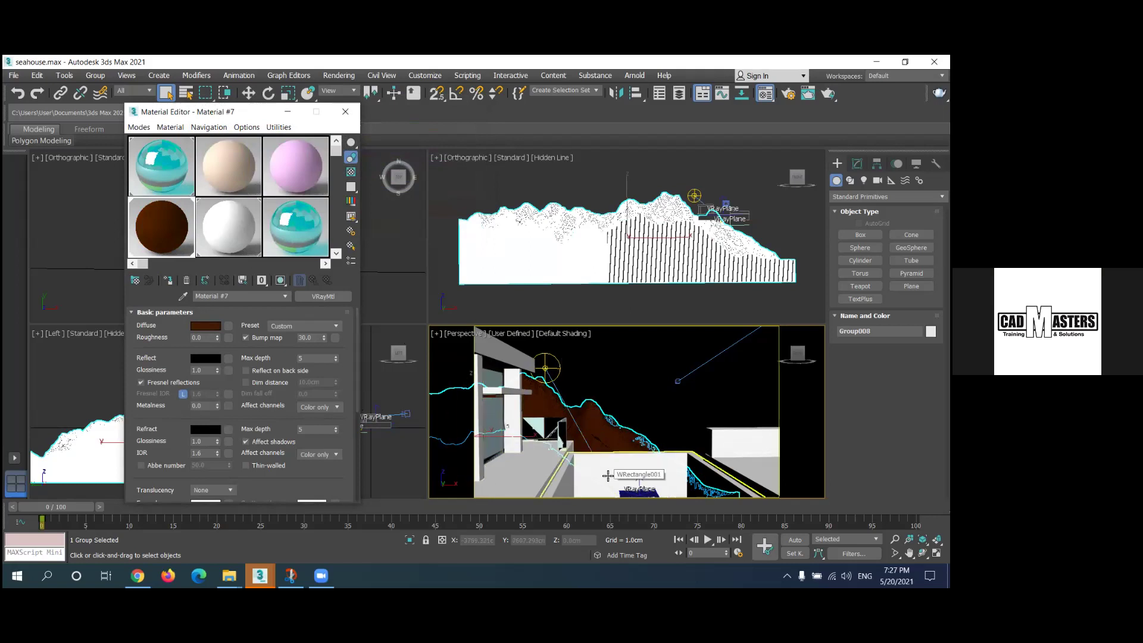
{"action": "left_click", "coordinate": [608, 476]}
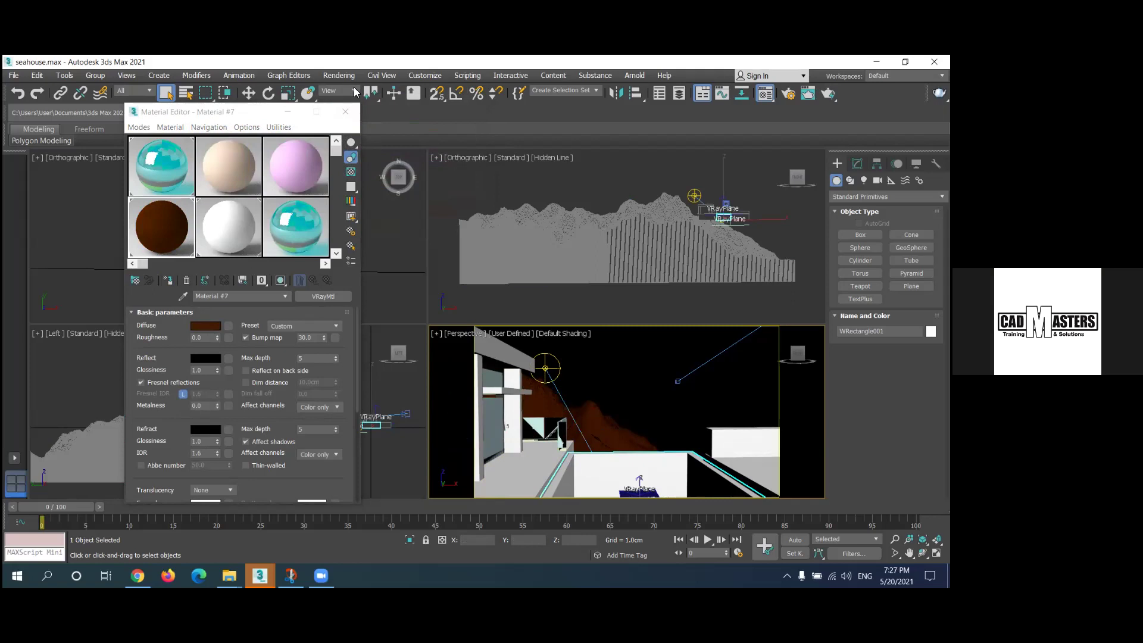
{"action": "left_click", "coordinate": [551, 335]}
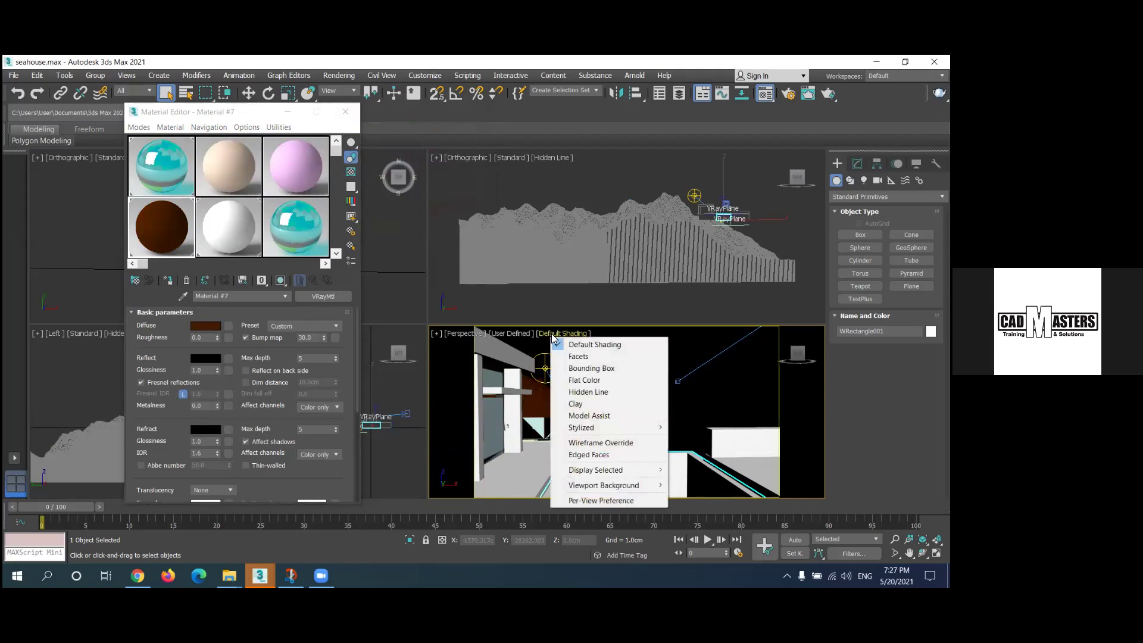
{"action": "left_click", "coordinate": [618, 418]}
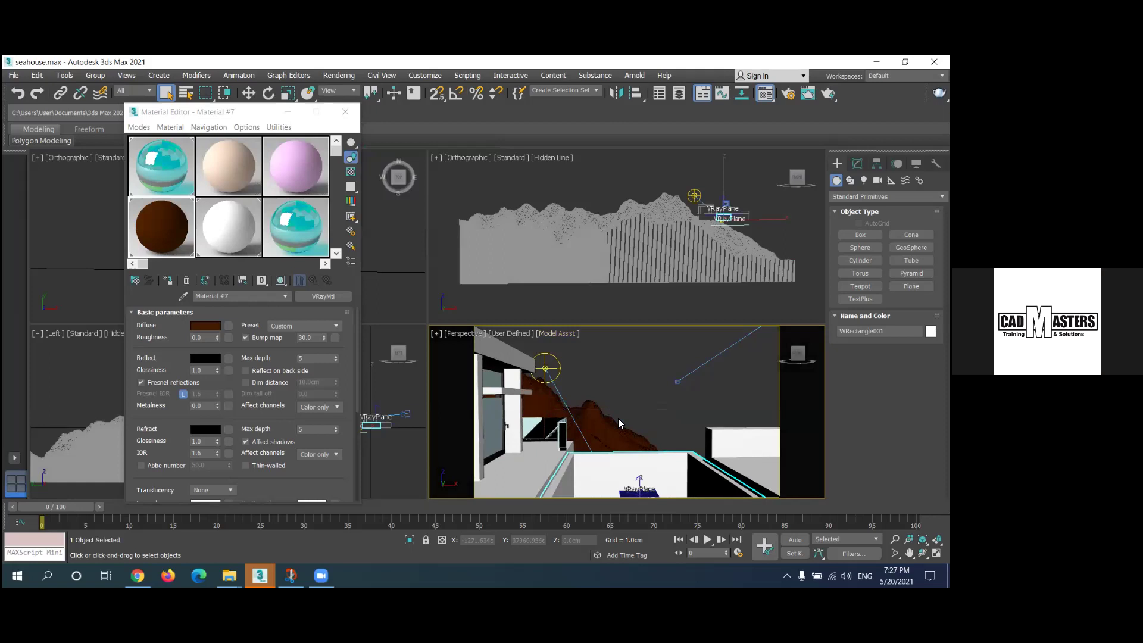
{"action": "left_click", "coordinate": [563, 332]}
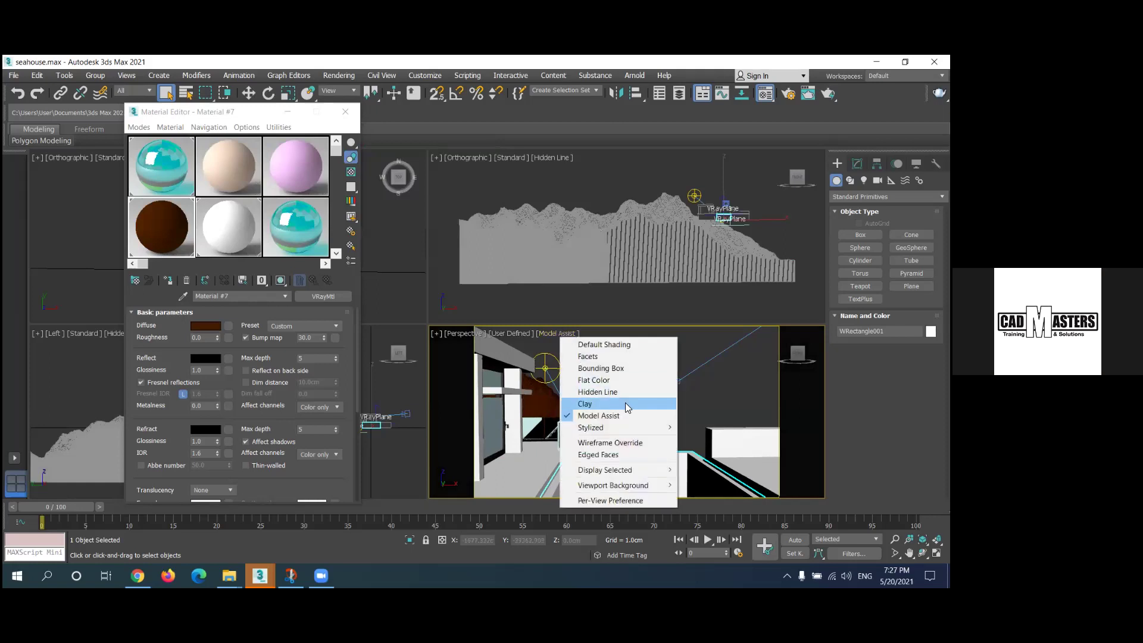
{"action": "left_click", "coordinate": [710, 381]}
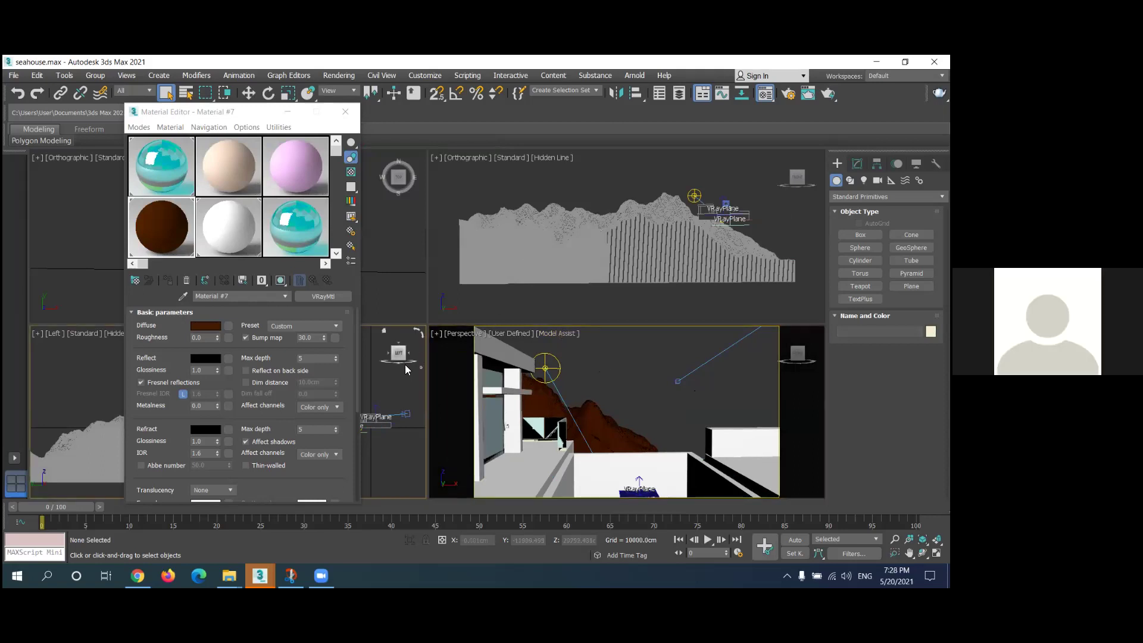
Render the Left viewport, move the V-Ray messages window out of the way and close the frame buffer.
{"action": "key", "text": "shift+q"}
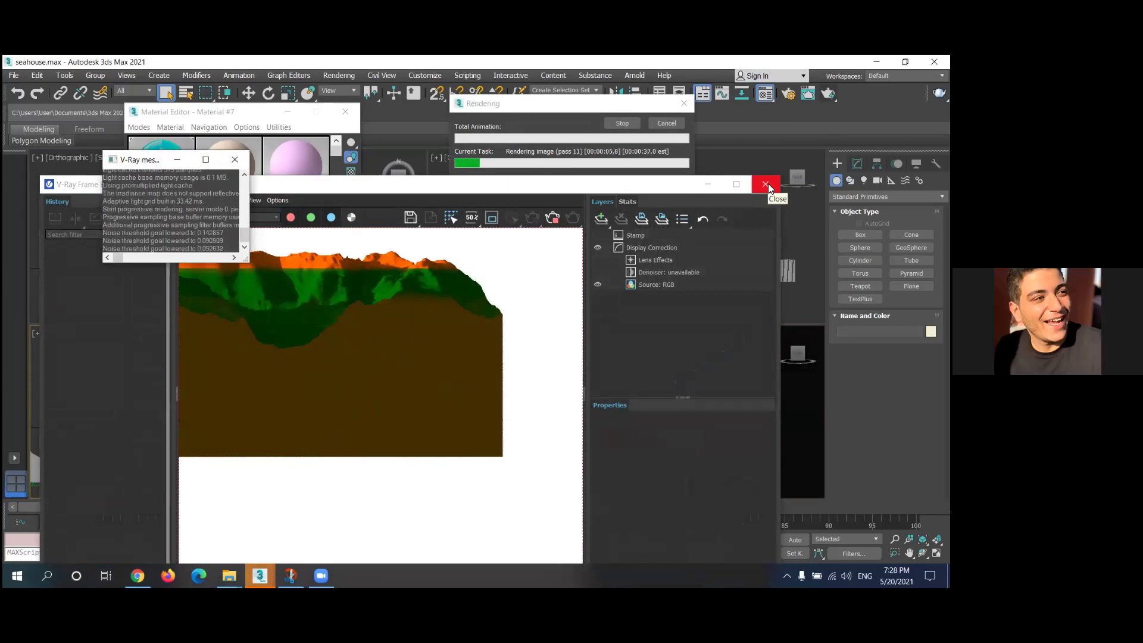
{"action": "left_click_drag", "start_coordinate": [145, 161], "coordinate": [34, 74]}
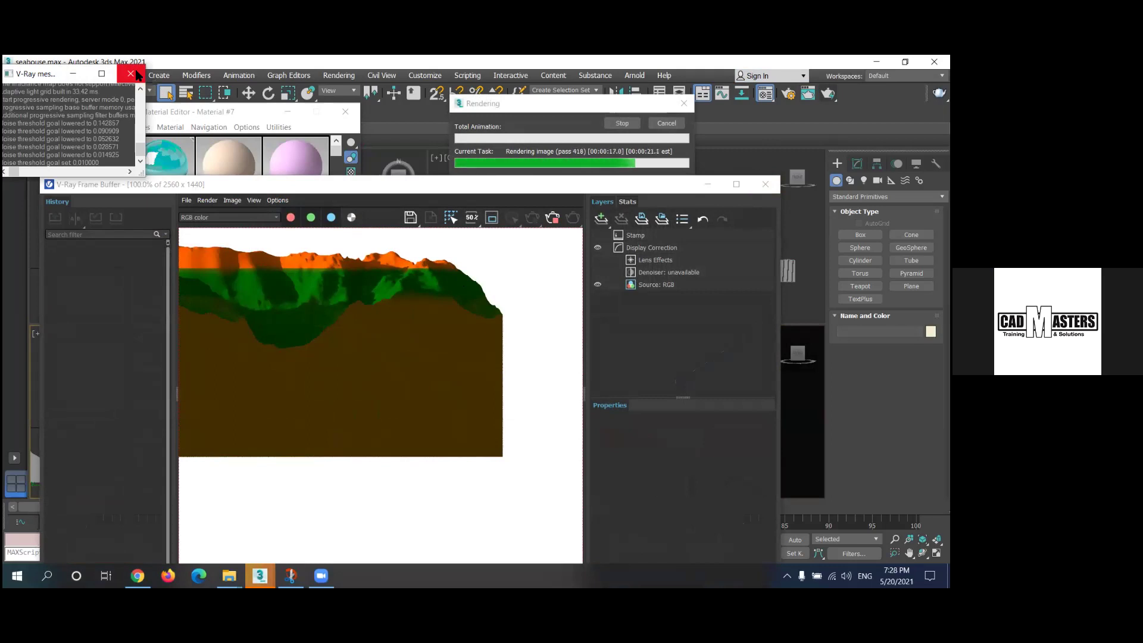
{"action": "left_click", "coordinate": [762, 187]}
{"action": "left_click", "coordinate": [764, 185]}
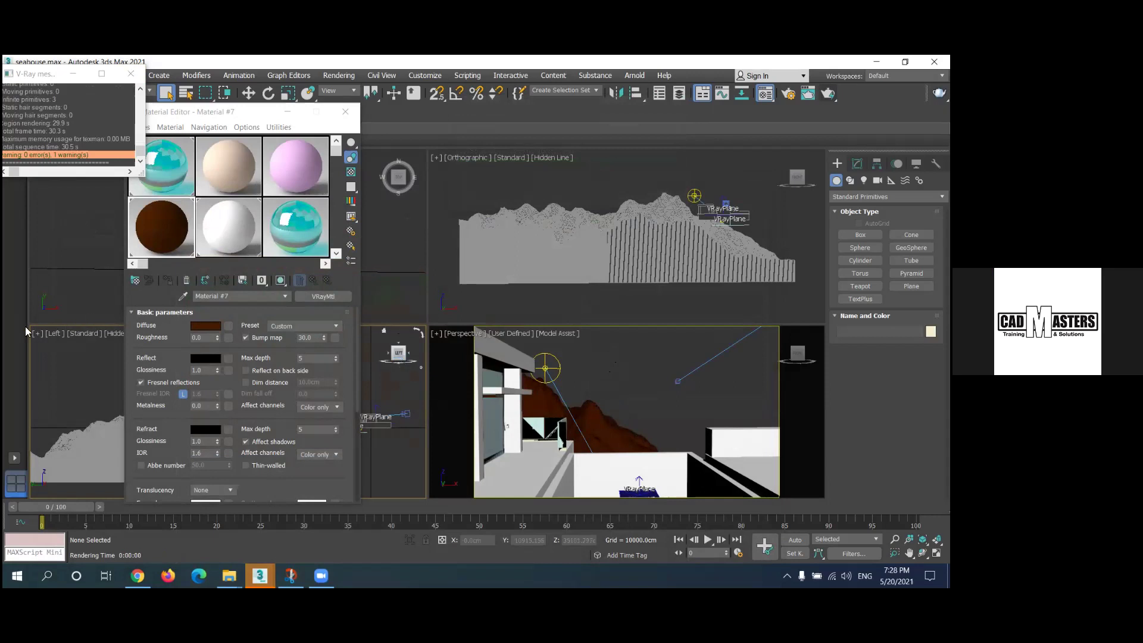
Start a test render of the Perspective viewport, close the frame buffer and cancel the rendering.
{"action": "left_click", "coordinate": [615, 358]}
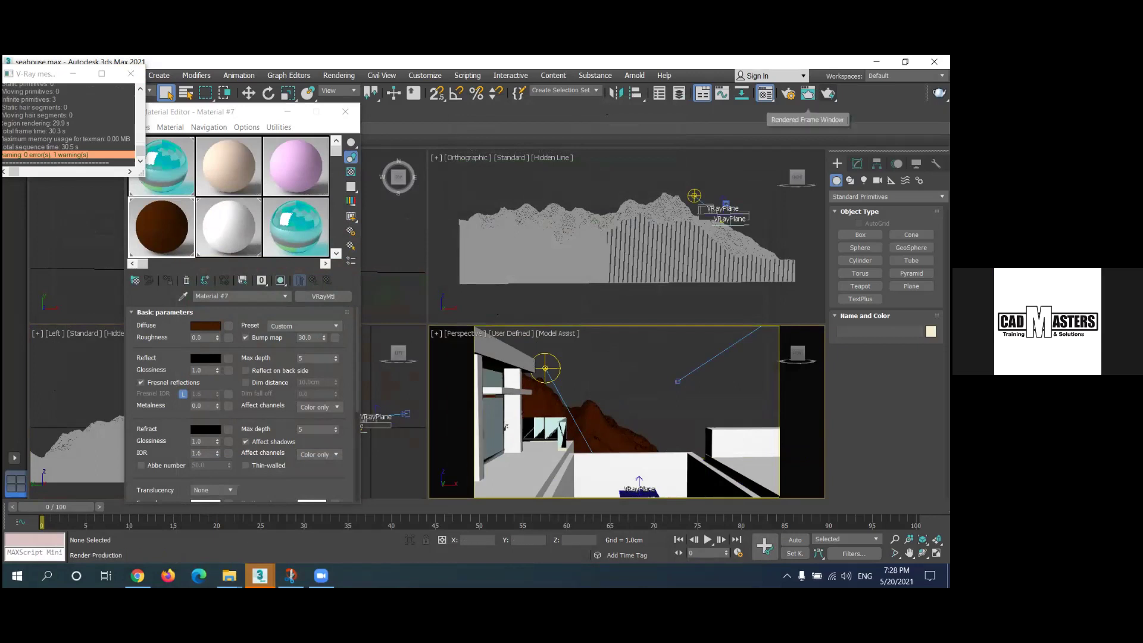
{"action": "left_click", "coordinate": [828, 94]}
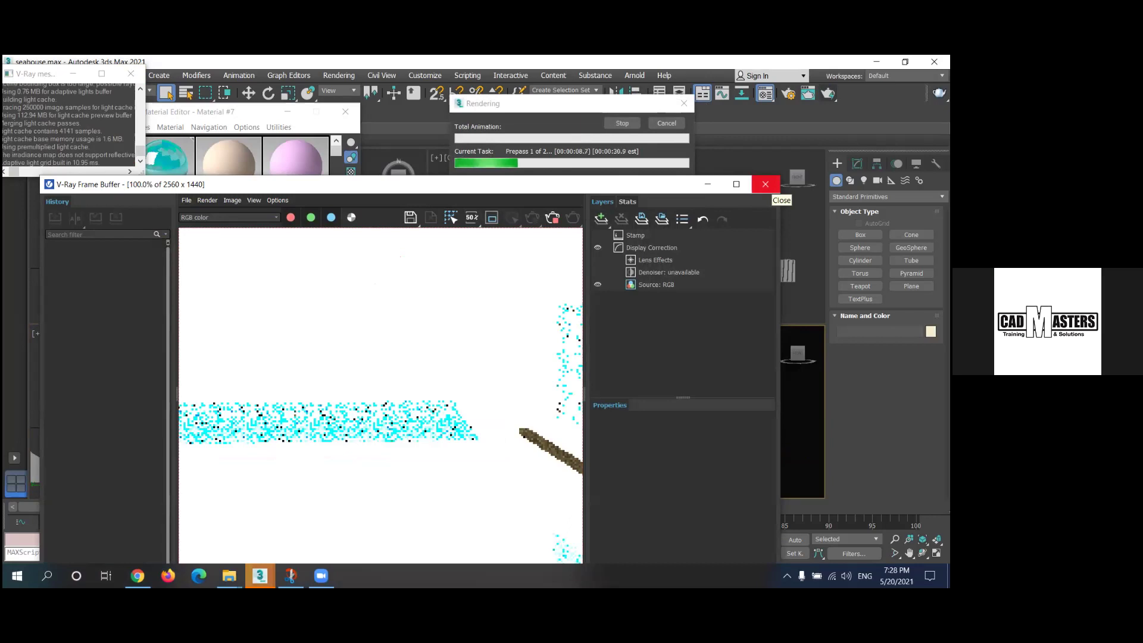
{"action": "left_click", "coordinate": [765, 185]}
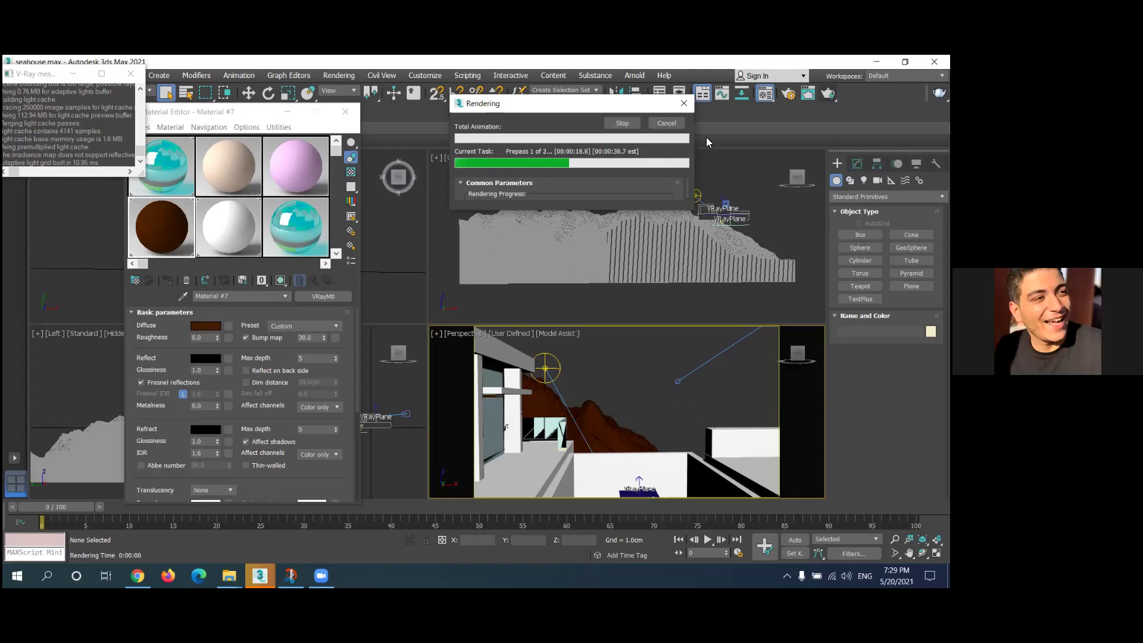
{"action": "left_click", "coordinate": [667, 123]}
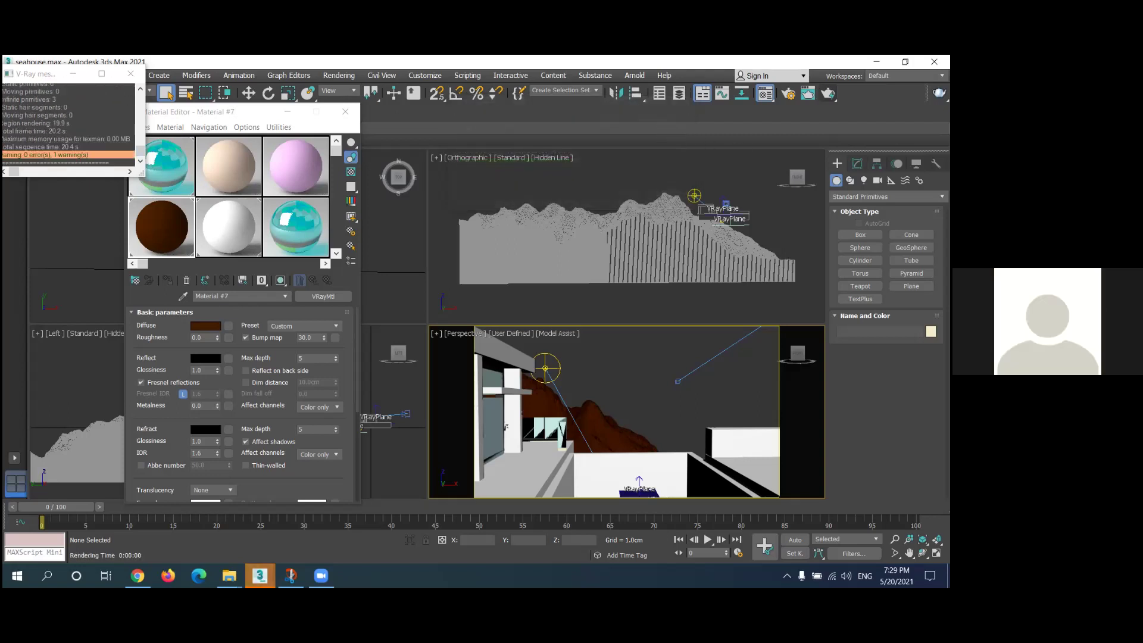
Switch the Orthographic viewport to Front and create a V-Ray physical camera there with a target distance of about 10 cm.
{"action": "left_click", "coordinate": [878, 179]}
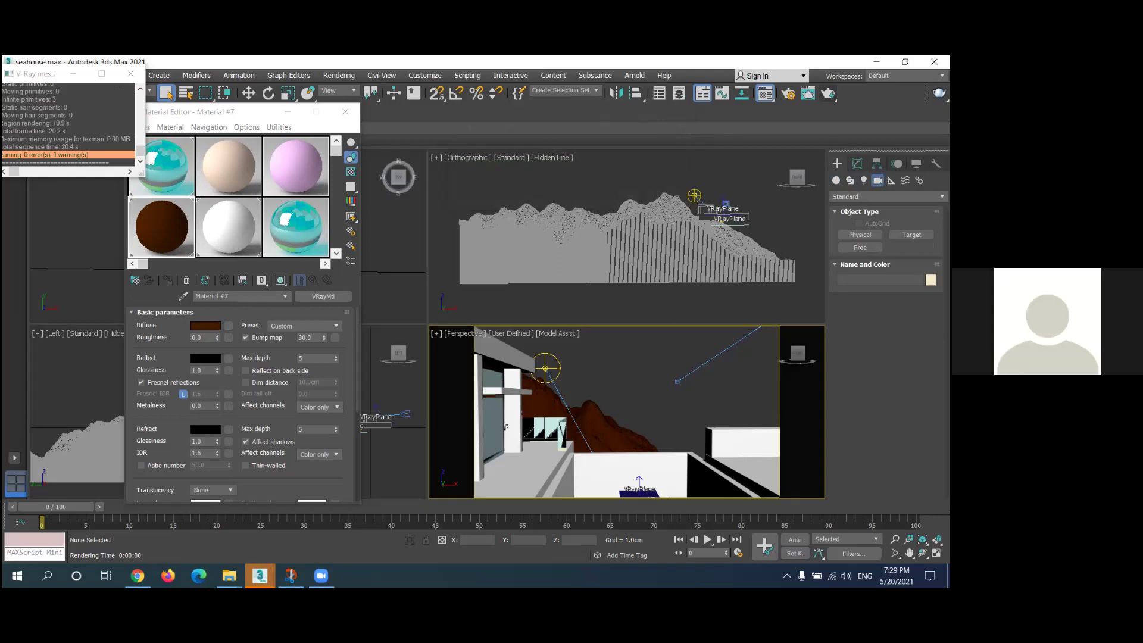
{"action": "left_click", "coordinate": [887, 197]}
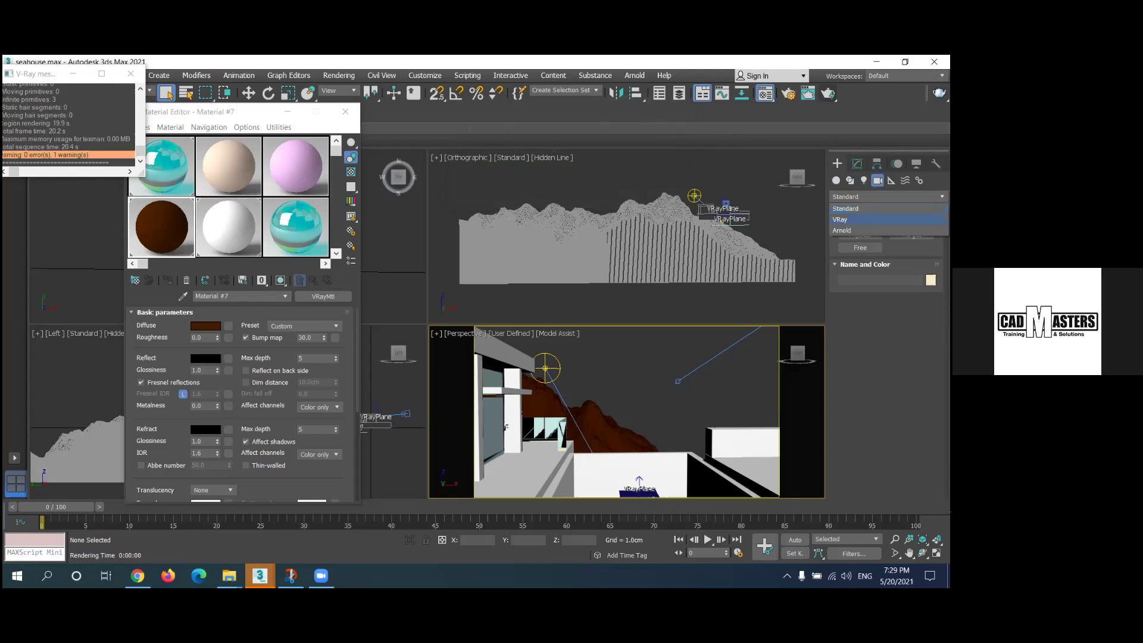
{"action": "left_click", "coordinate": [846, 220]}
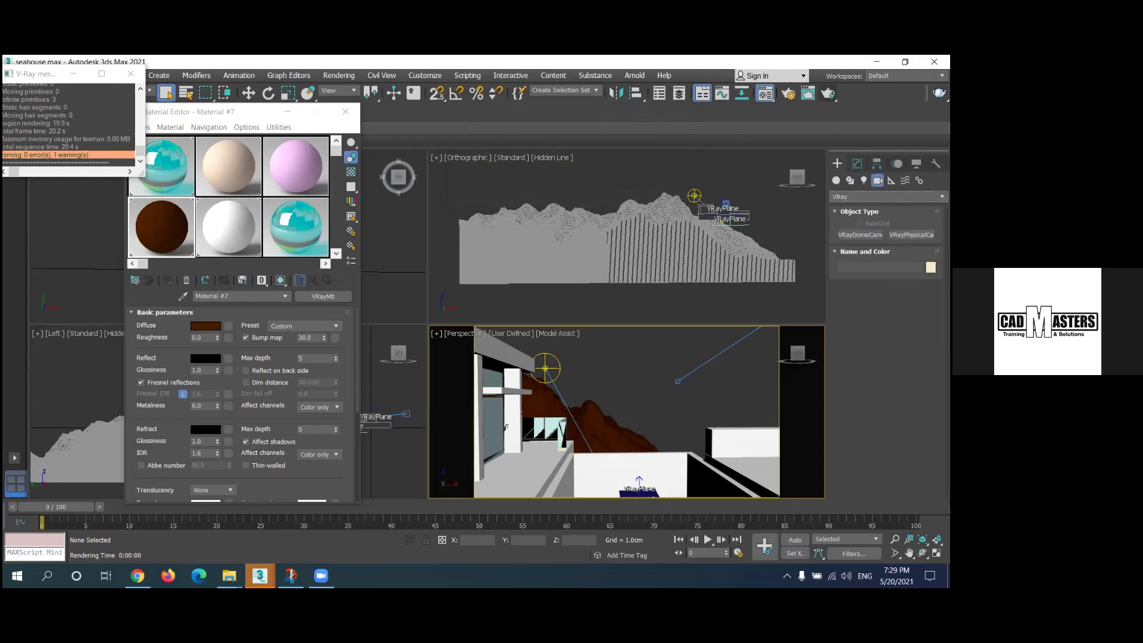
{"action": "left_click", "coordinate": [911, 234]}
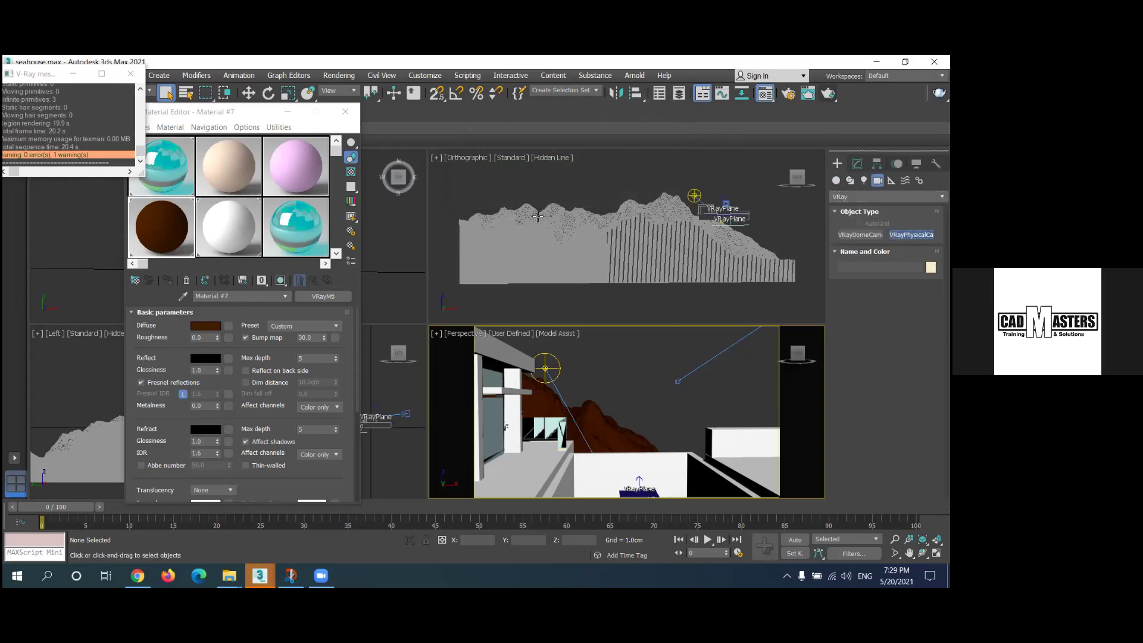
{"action": "left_click", "coordinate": [590, 172]}
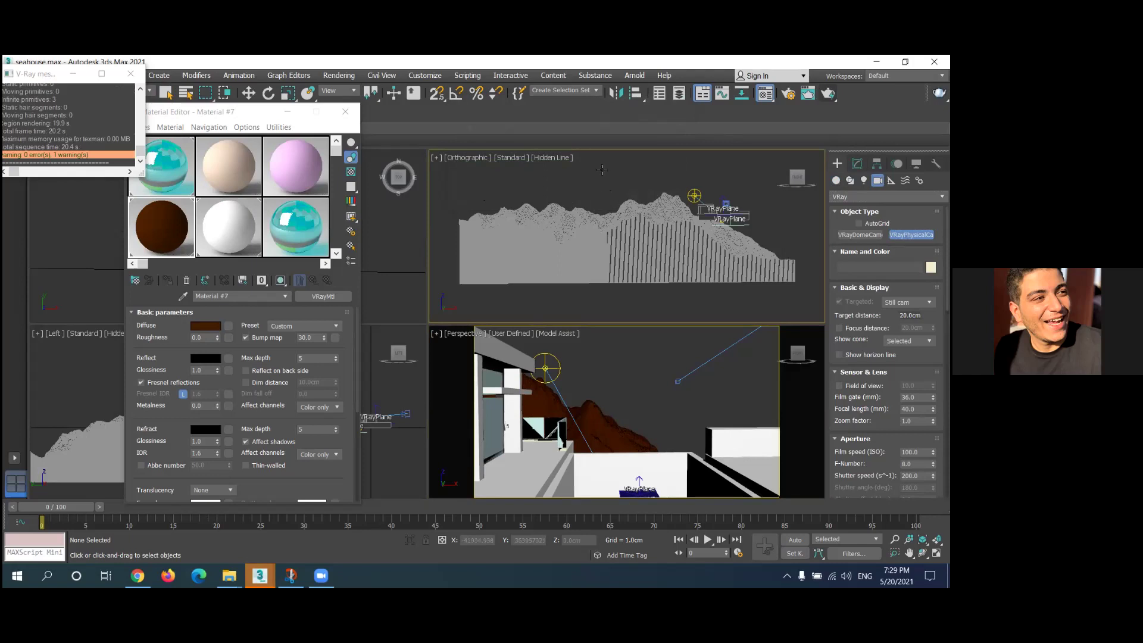
{"action": "key", "text": "f"}
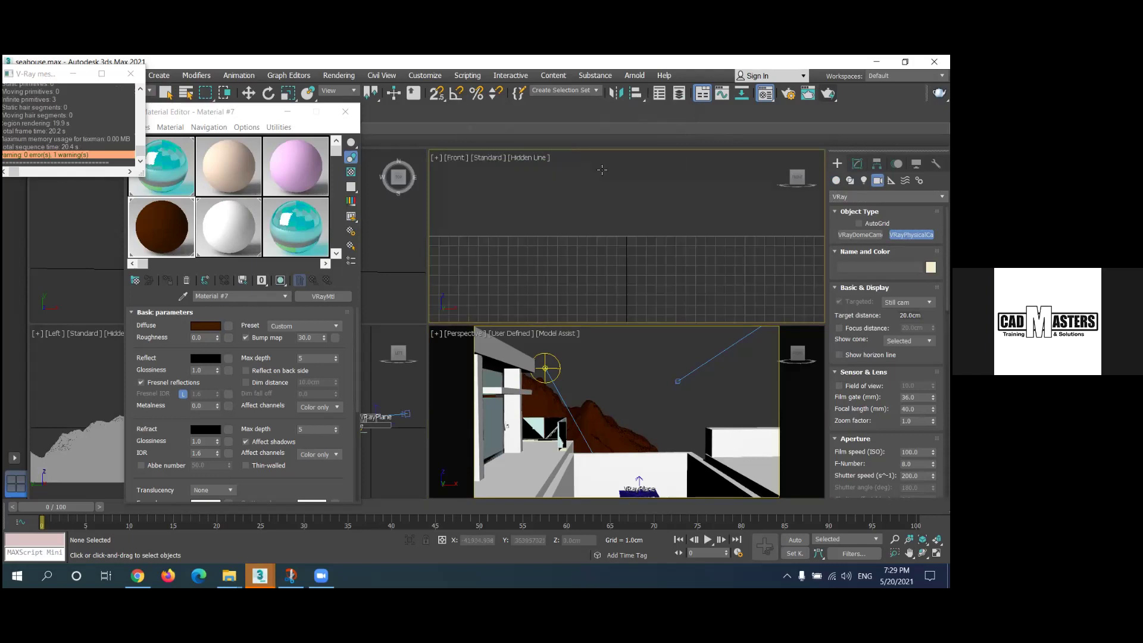
{"action": "left_click_drag", "start_coordinate": [602, 170], "coordinate": [585, 240]}
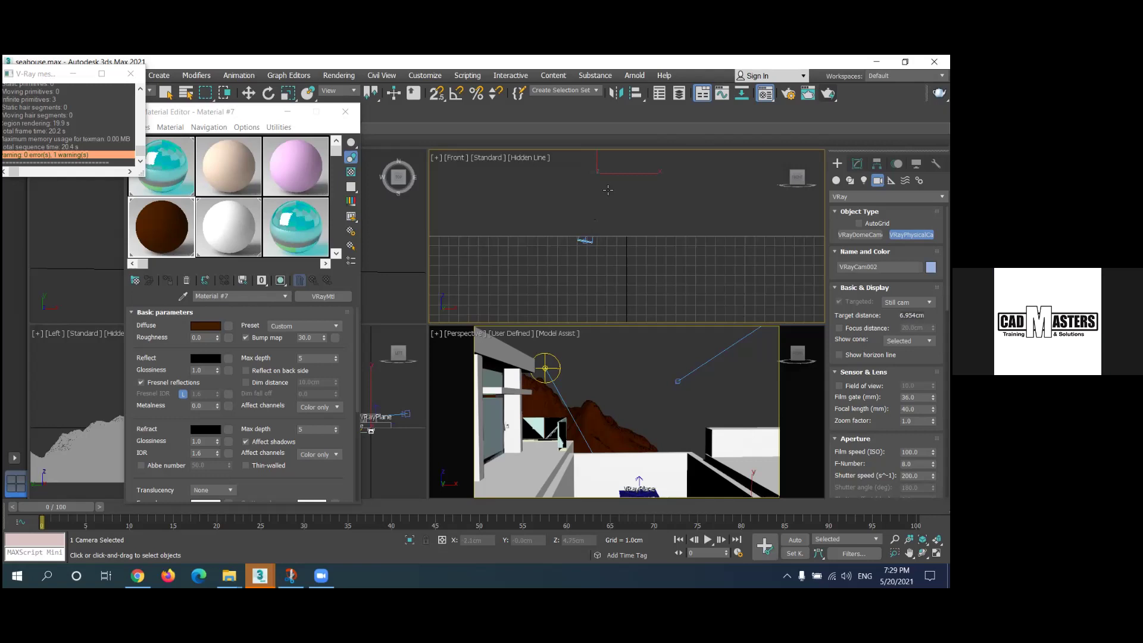
{"action": "key", "text": "ctrl+z"}
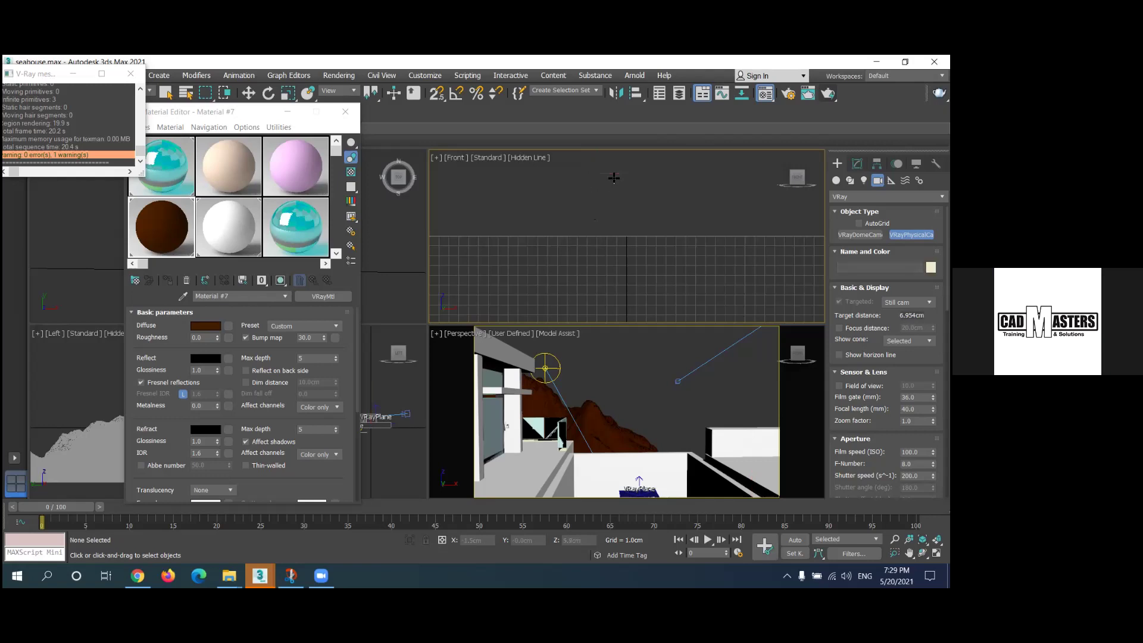
{"action": "left_click", "coordinate": [572, 265]}
{"action": "left_click_drag", "start_coordinate": [572, 265], "coordinate": [652, 283]}
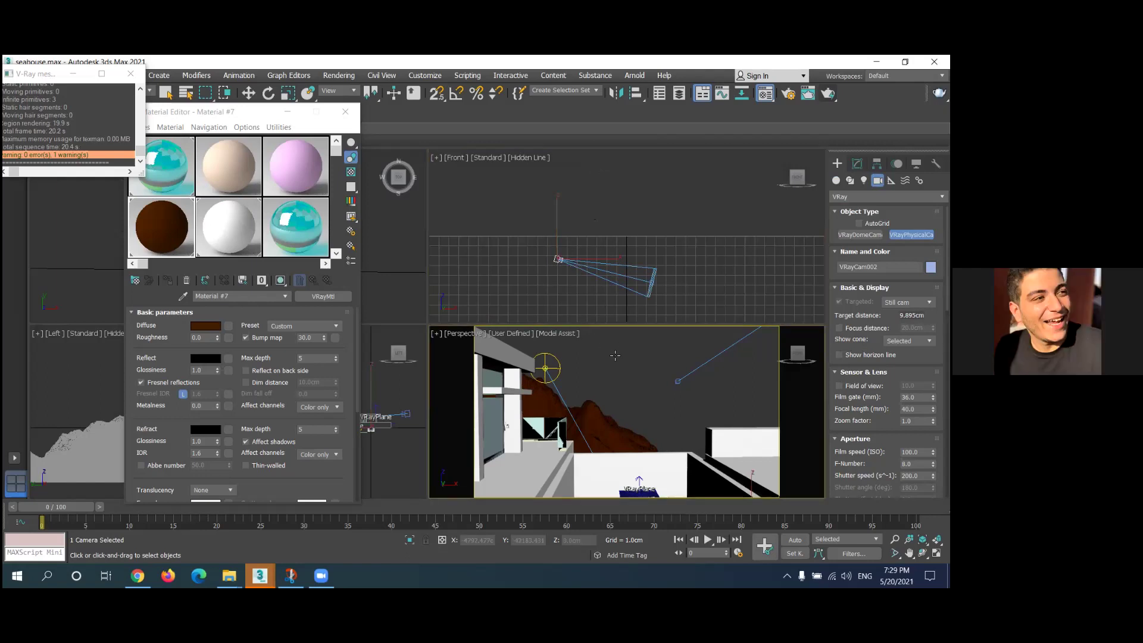
Match the new V-Ray camera to the Perspective view and render the pool scene through it.
{"action": "right_click", "coordinate": [615, 355]}
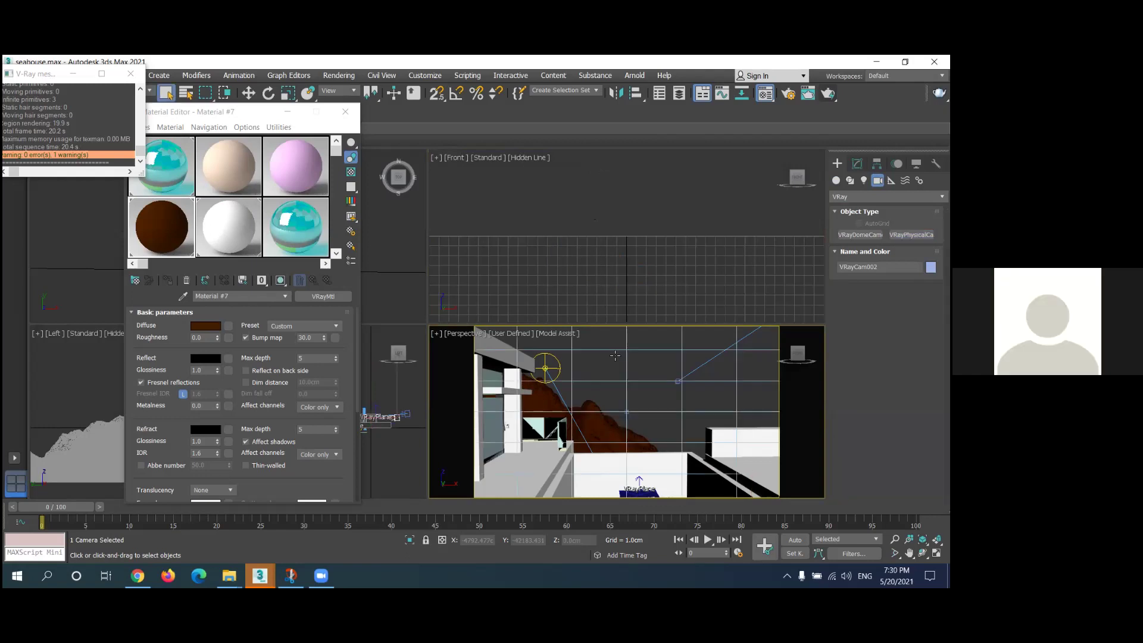
{"action": "key", "text": "c"}
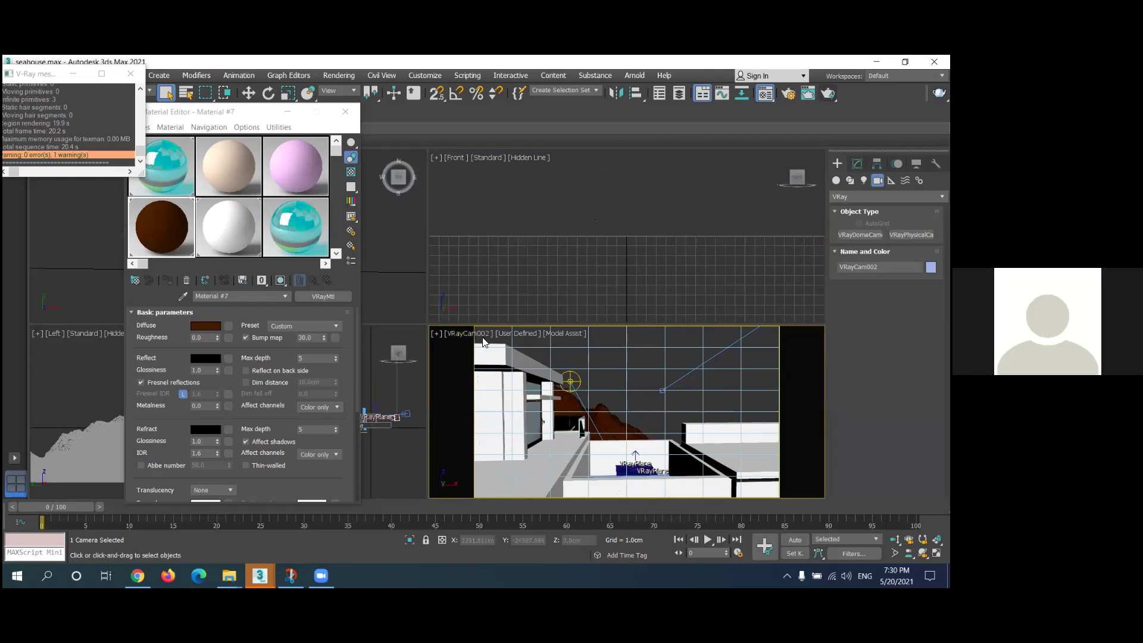
{"action": "key", "text": "shift+q"}
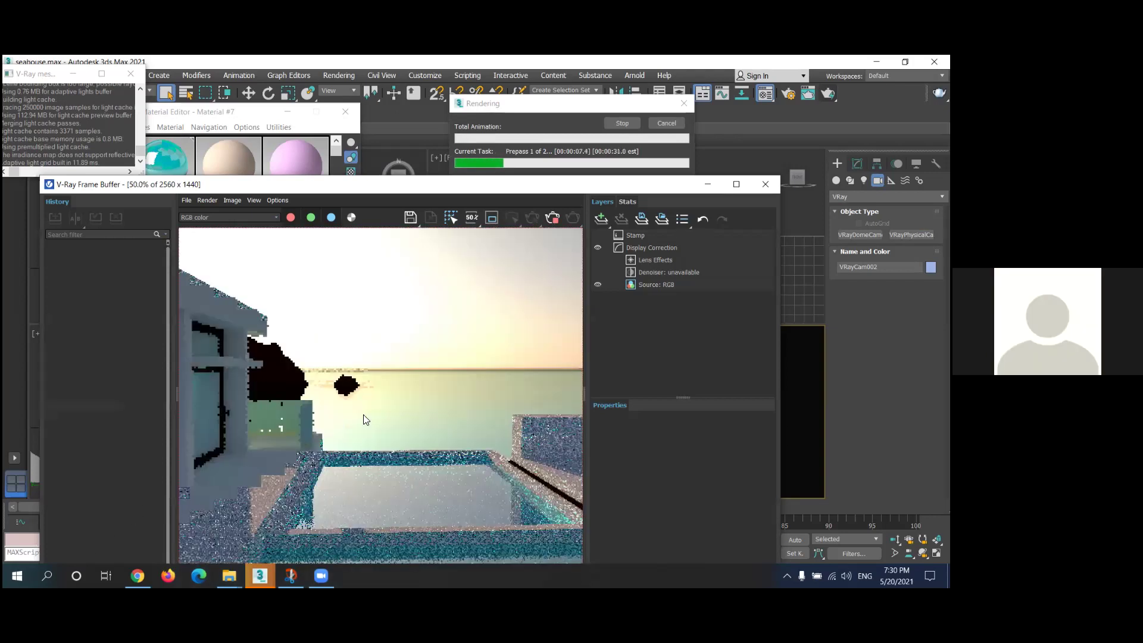
{"action": "scroll", "coordinate": [366, 420], "scroll_direction": "down", "scroll_amount": 1}
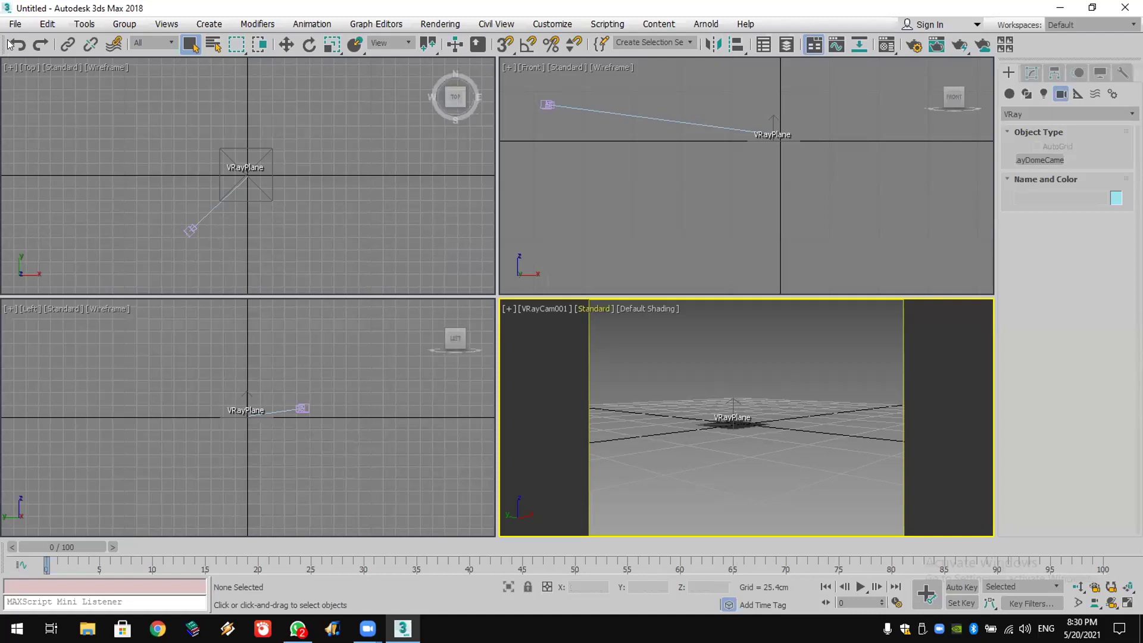
Switch to the untitled scene in 3ds Max 2018 and reset it without saving the changes.
{"action": "left_click", "coordinate": [10, 27]}
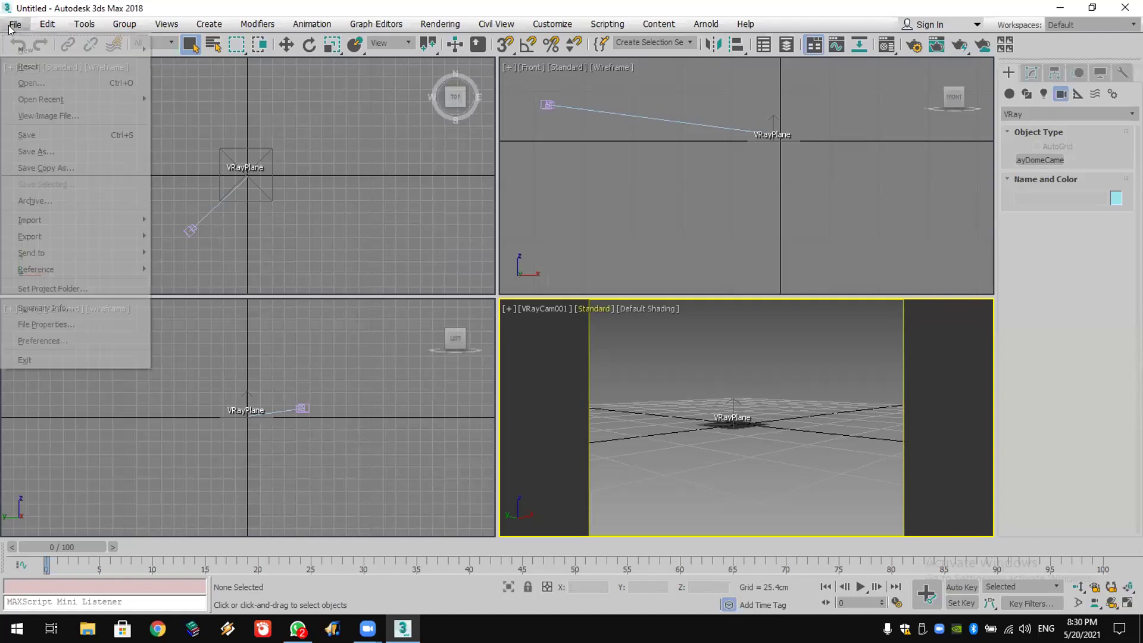
{"action": "left_click", "coordinate": [28, 67]}
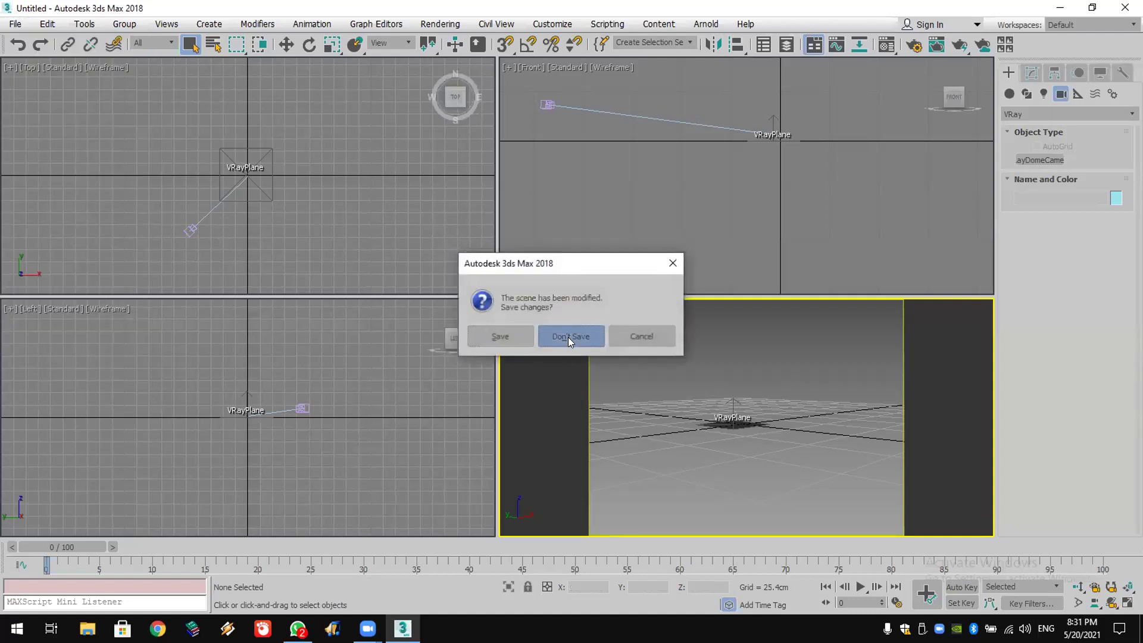
{"action": "left_click", "coordinate": [568, 337]}
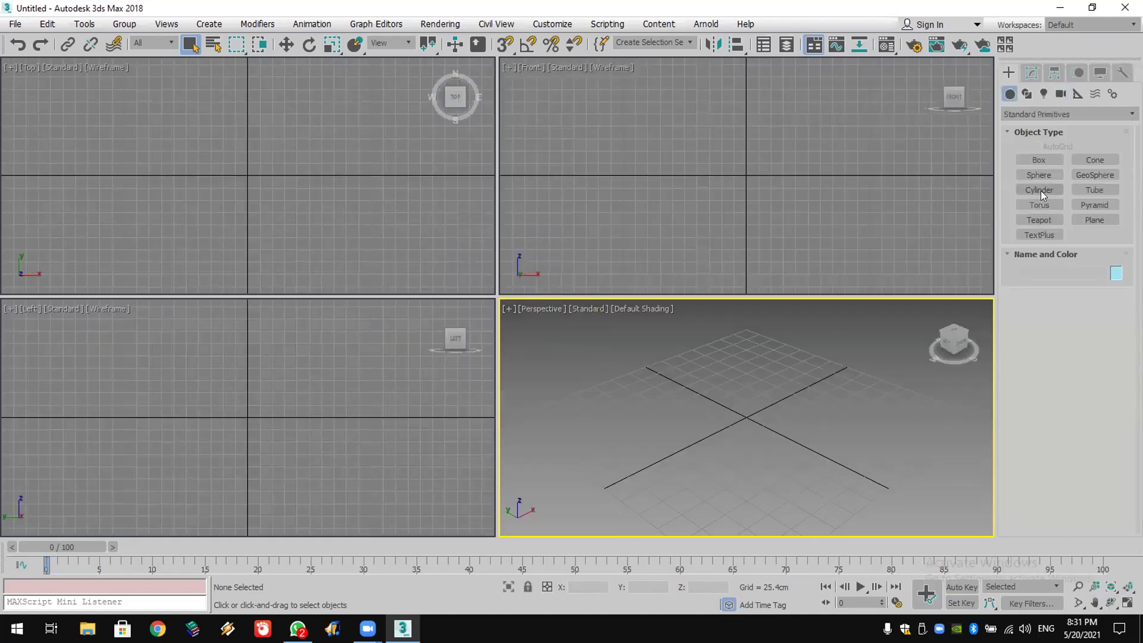
Create a box about 94 cm long, 128 cm wide and 94 cm high in the Perspective viewport.
{"action": "left_click", "coordinate": [1039, 160]}
{"action": "left_click_drag", "start_coordinate": [745, 388], "coordinate": [716, 482]}
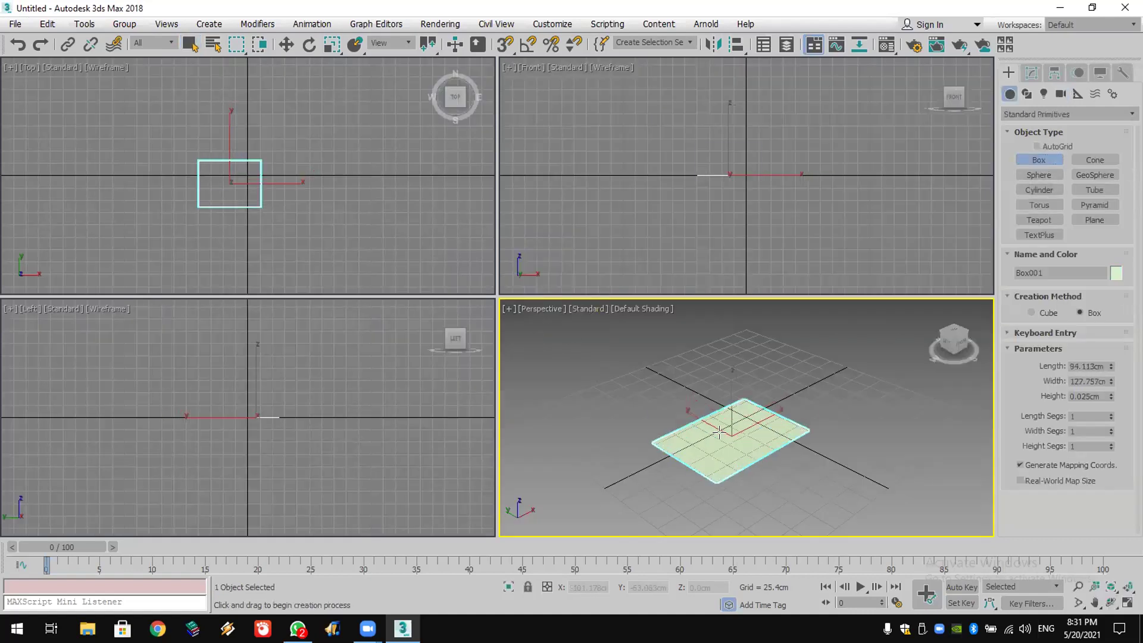
{"action": "left_click", "coordinate": [719, 394]}
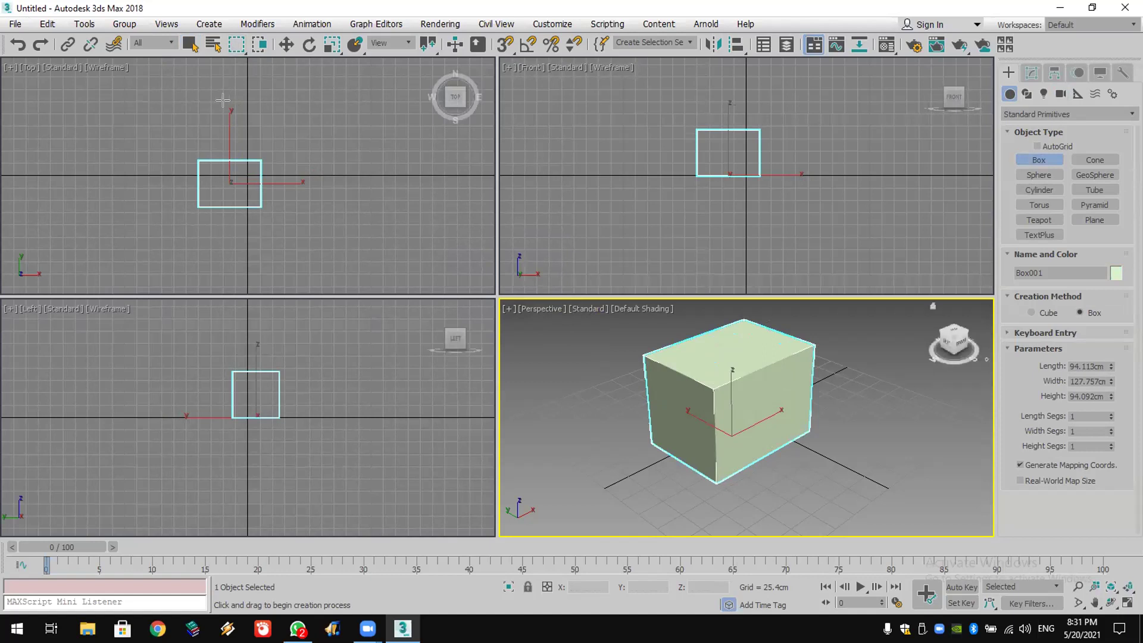
Create a small cube with the Cube creation method in the Top viewport, behind the large box, and leave it selected.
{"action": "left_click", "coordinate": [1032, 312]}
{"action": "left_click_drag", "start_coordinate": [276, 111], "coordinate": [285, 117]}
{"action": "right_click", "coordinate": [334, 189]}
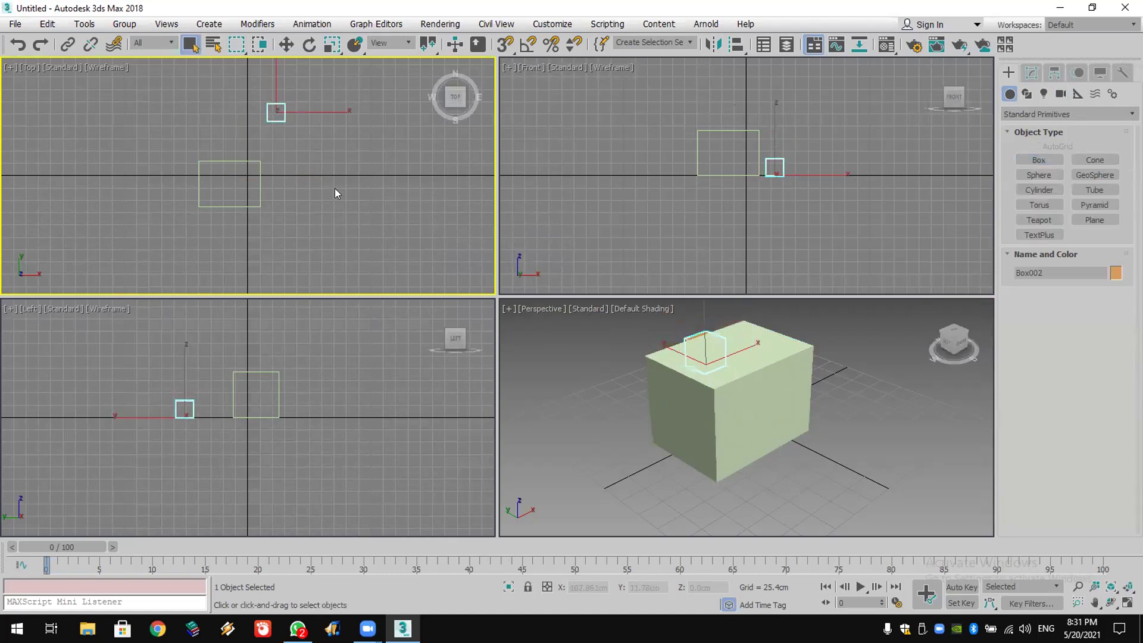
{"action": "left_click", "coordinate": [276, 146]}
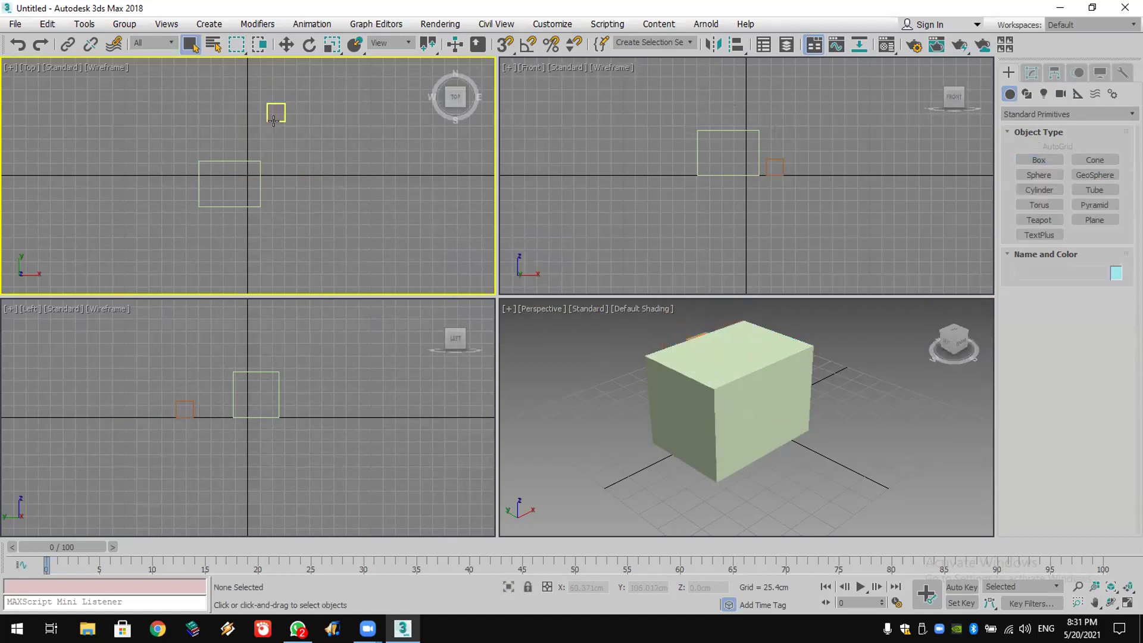
{"action": "left_click", "coordinate": [272, 118]}
{"action": "left_click", "coordinate": [280, 136]}
{"action": "left_click", "coordinate": [276, 119]}
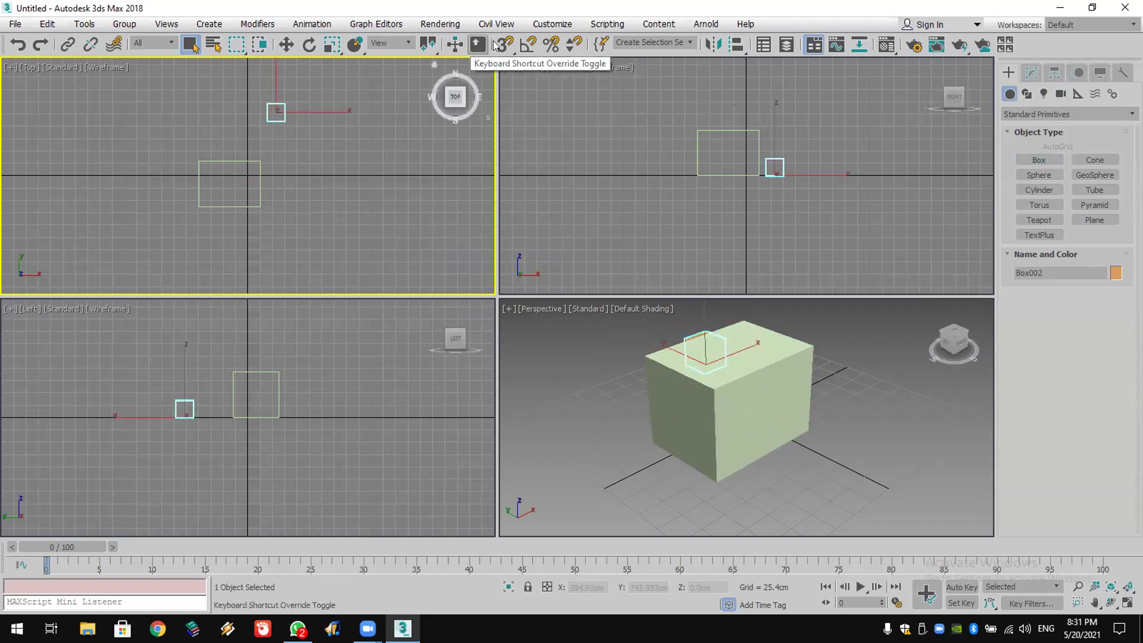
Turn on 3D snapping and set Pivot as the only snap type in place of Grid Points and Vertex.
{"action": "left_click_drag", "start_coordinate": [505, 44], "coordinate": [506, 112]}
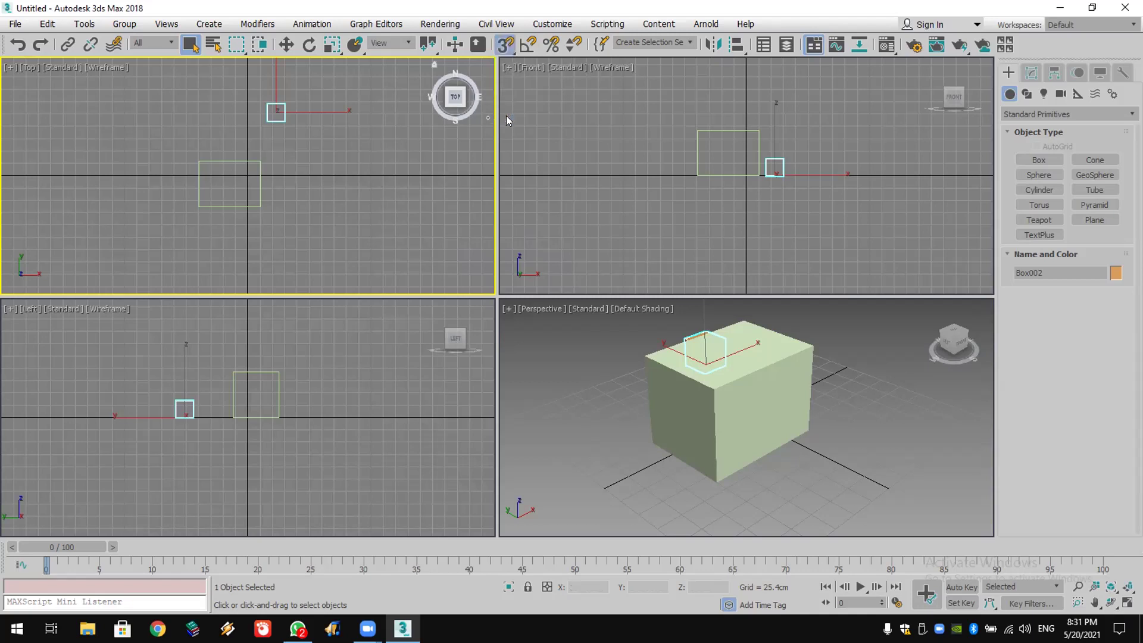
{"action": "right_click", "coordinate": [506, 45]}
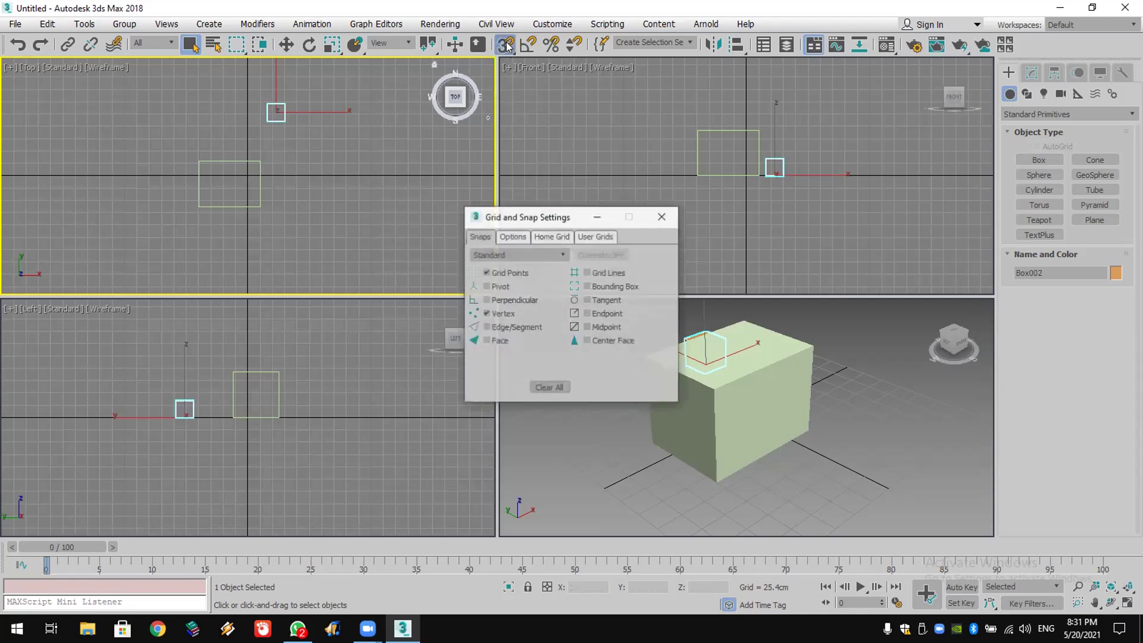
{"action": "left_click", "coordinate": [503, 313]}
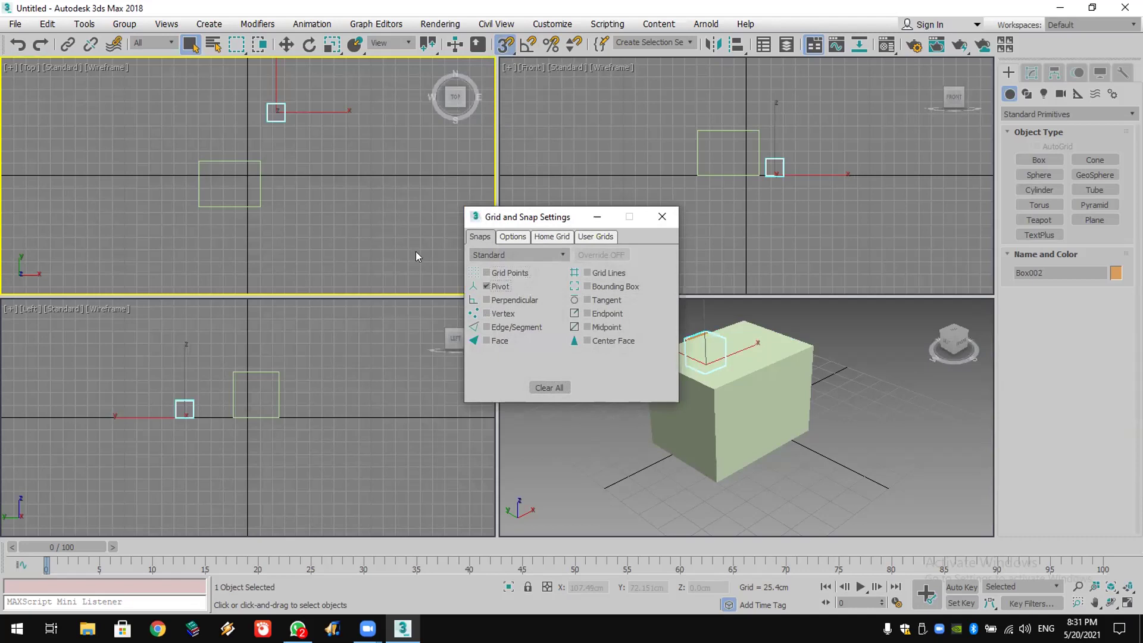
Move the small cube aside in the Top viewport and snap its pivot onto the large box's pivot.
{"action": "left_click", "coordinate": [286, 44]}
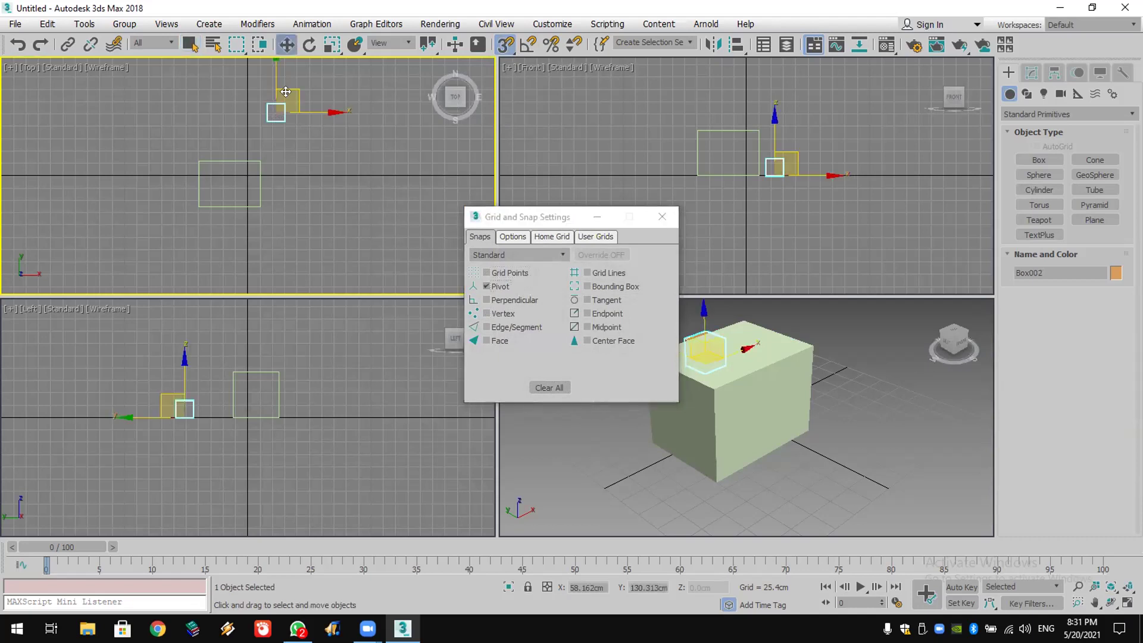
{"action": "left_click_drag", "start_coordinate": [283, 119], "coordinate": [371, 122]}
{"action": "left_click", "coordinate": [371, 199]}
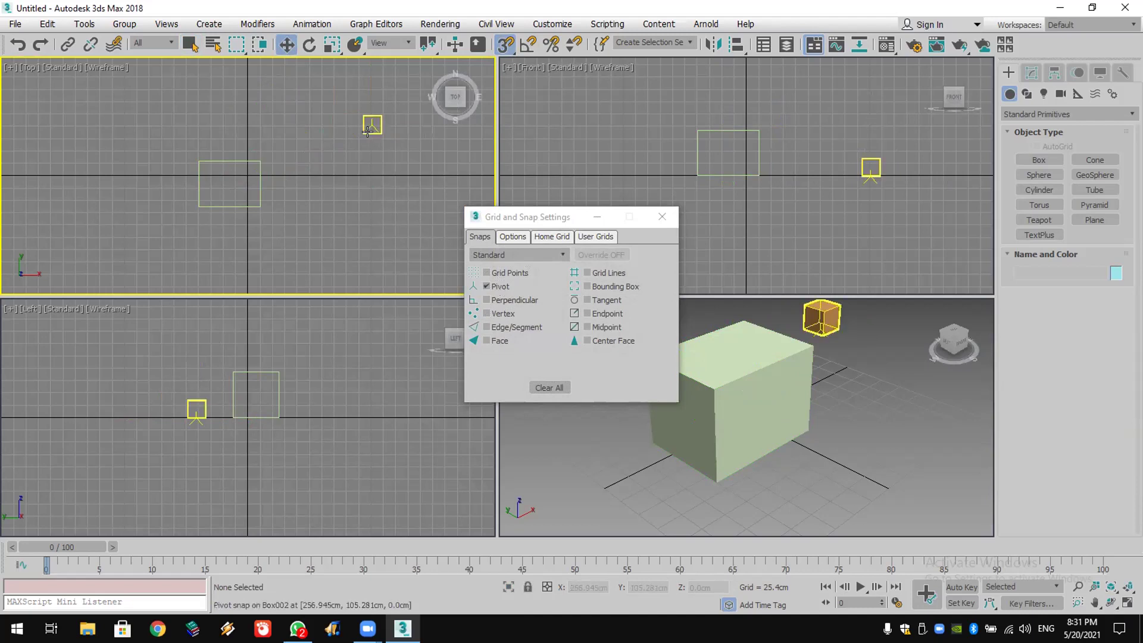
{"action": "left_click_drag", "start_coordinate": [372, 128], "coordinate": [252, 203]}
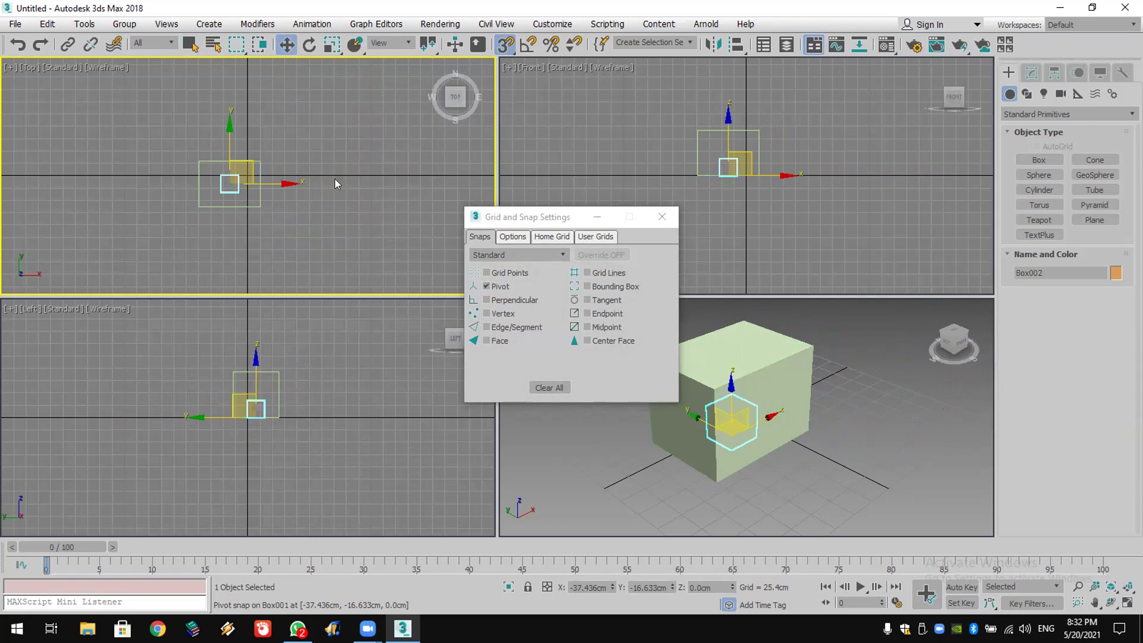
Repeat the pivot snap onto the large box, and move the small cube back behind it to about X -37.5 cm, Y 134.7 cm.
{"action": "left_click_drag", "start_coordinate": [230, 182], "coordinate": [343, 145]}
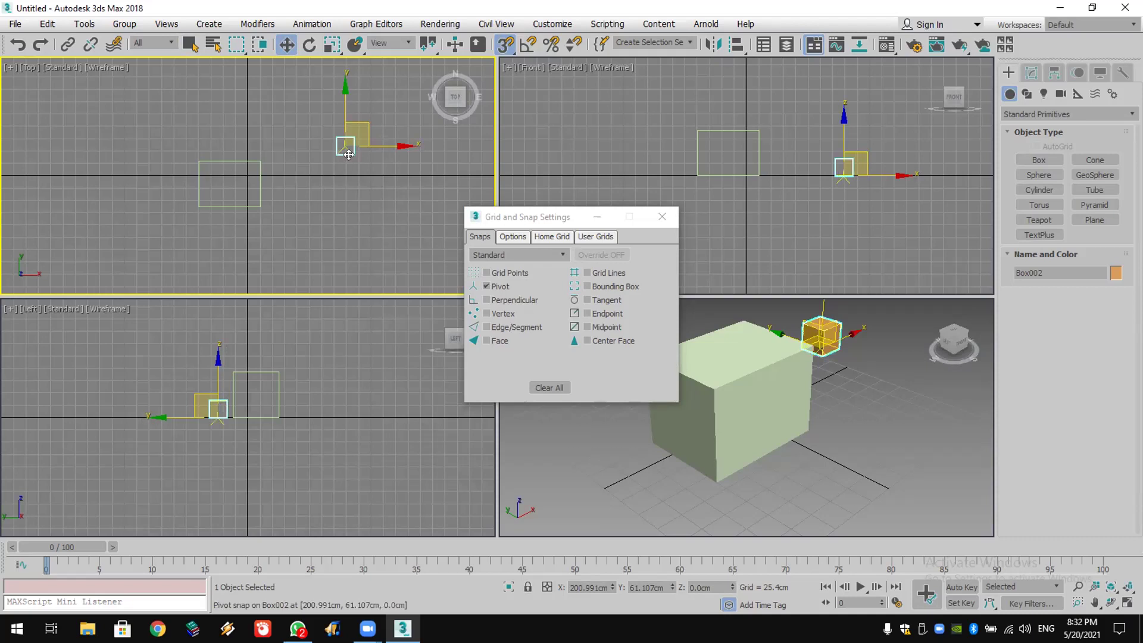
{"action": "left_click_drag", "start_coordinate": [349, 155], "coordinate": [254, 207]}
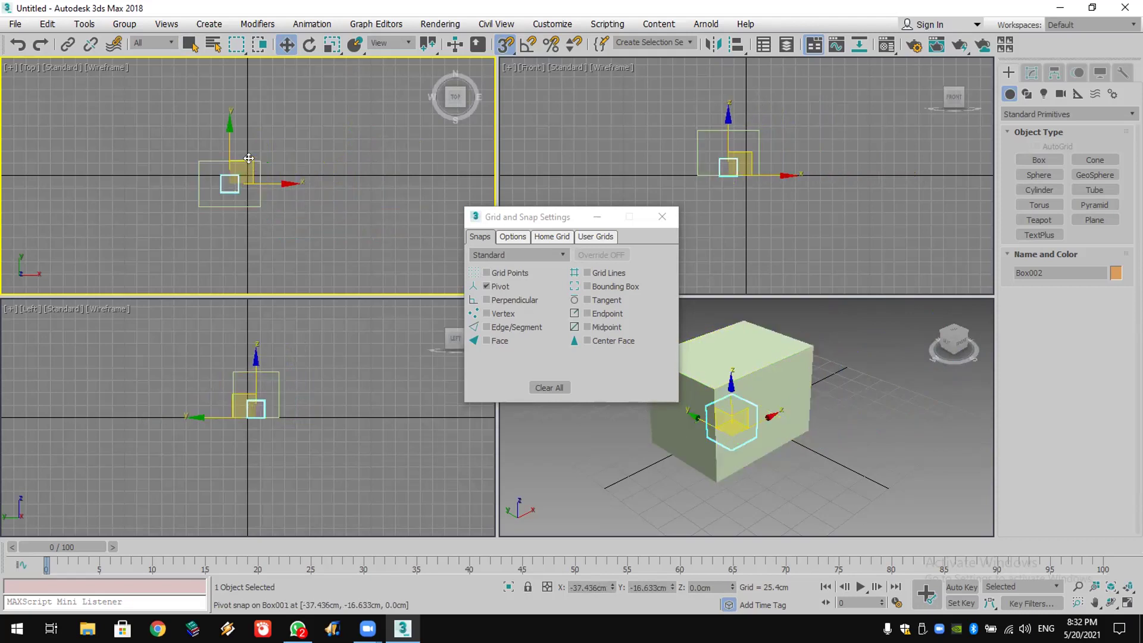
{"action": "left_click_drag", "start_coordinate": [249, 158], "coordinate": [249, 85]}
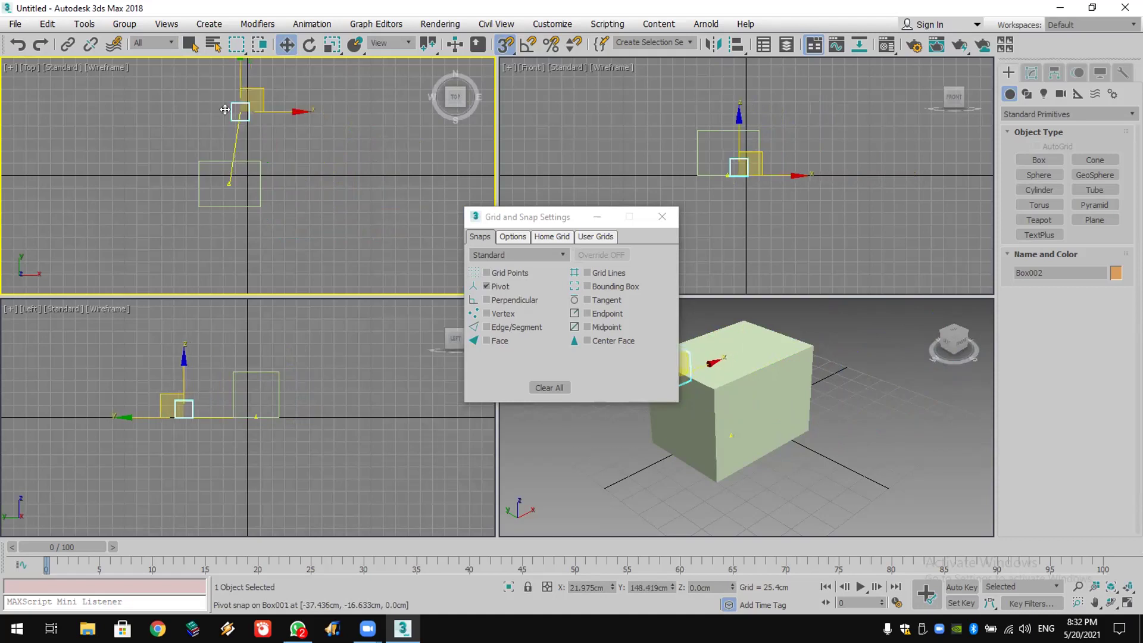
{"action": "left_click", "coordinate": [662, 218]}
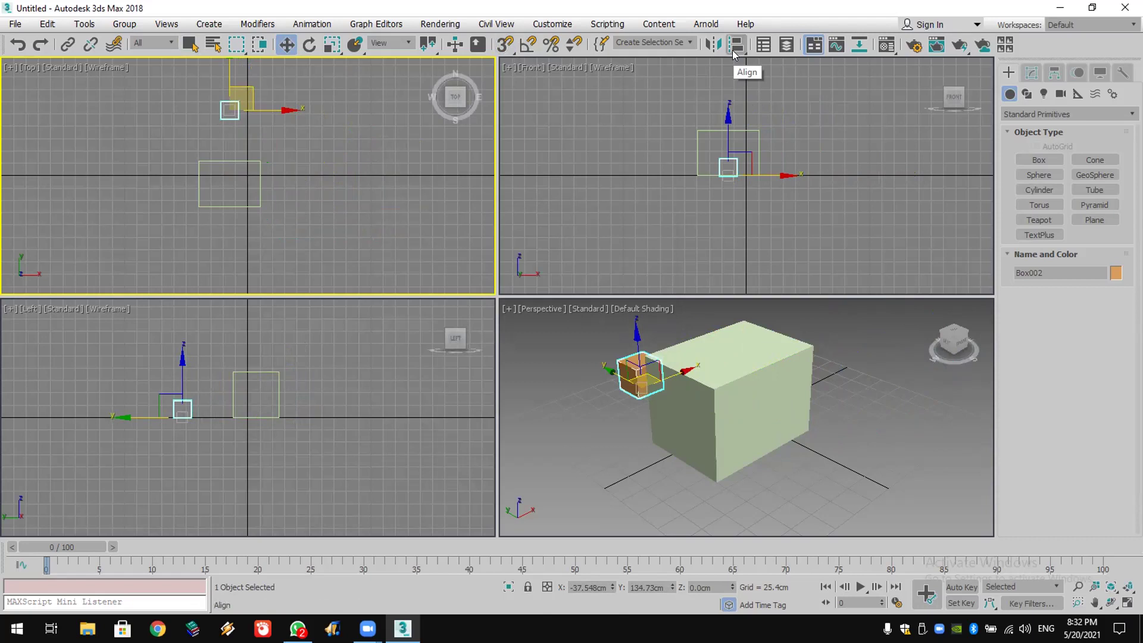
Select both boxes in the Top viewport and start aligning them with the large box as the target.
{"action": "left_click_drag", "start_coordinate": [333, 75], "coordinate": [227, 173]}
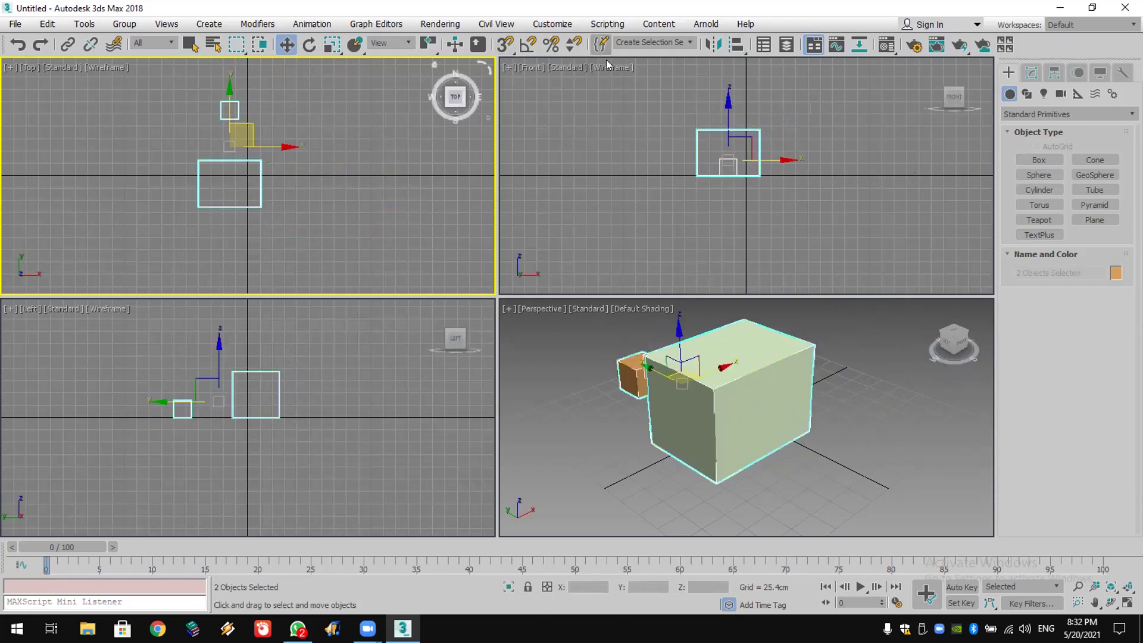
{"action": "left_click", "coordinate": [737, 46]}
{"action": "left_click", "coordinate": [737, 47]}
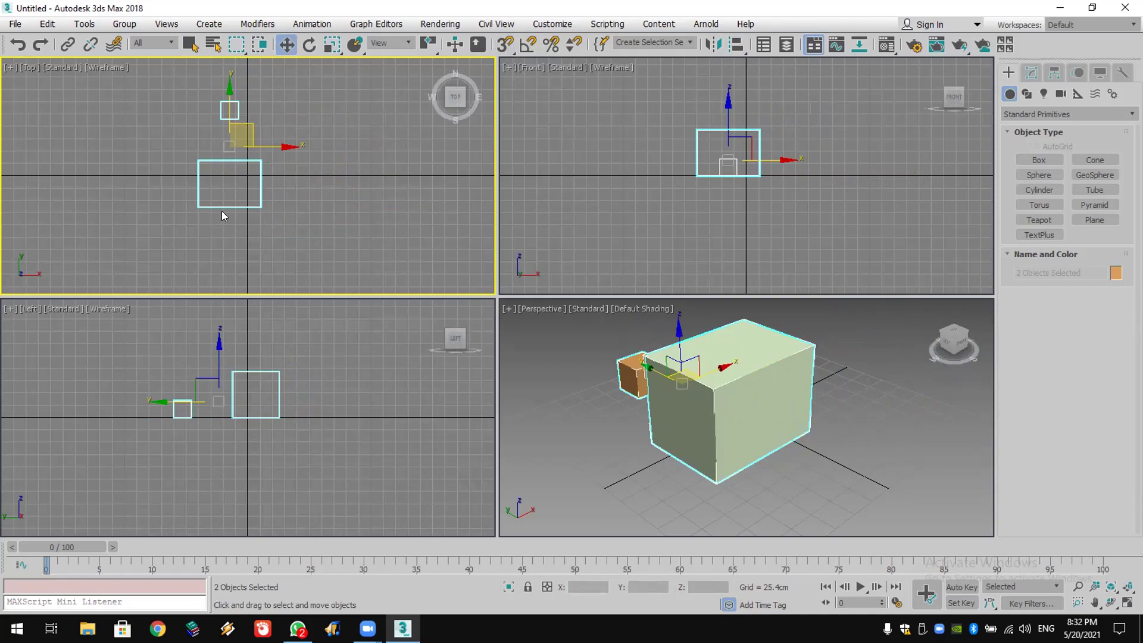
{"action": "left_click", "coordinate": [234, 139]}
{"action": "left_click", "coordinate": [729, 49]}
{"action": "left_click", "coordinate": [599, 361]}
{"action": "left_click_drag", "start_coordinate": [395, 89], "coordinate": [149, 250]}
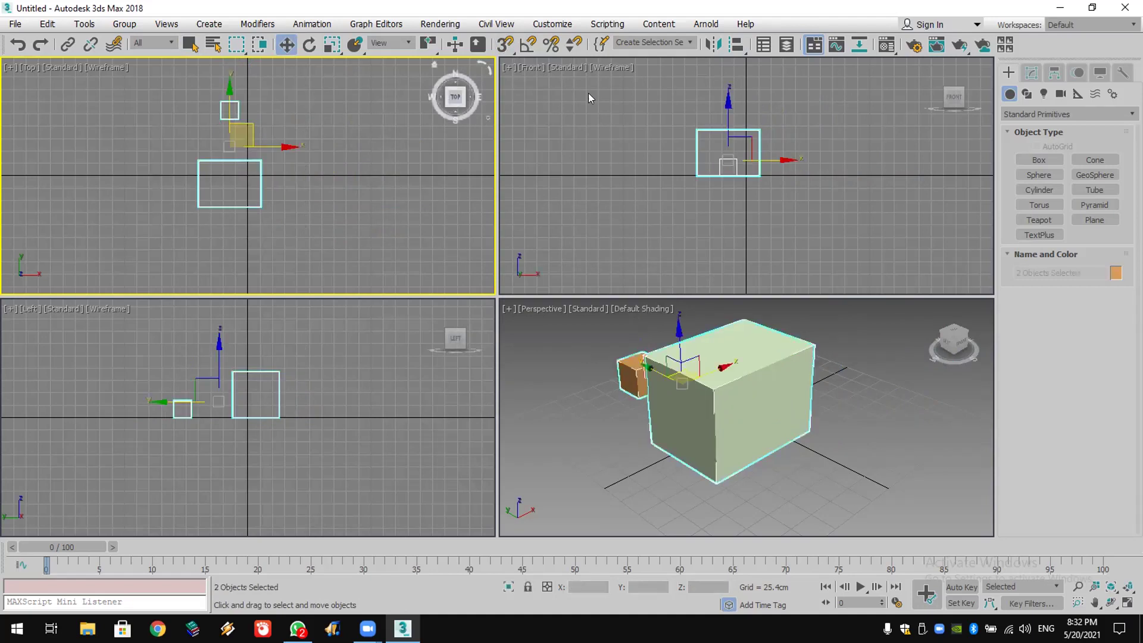
{"action": "left_click", "coordinate": [736, 45]}
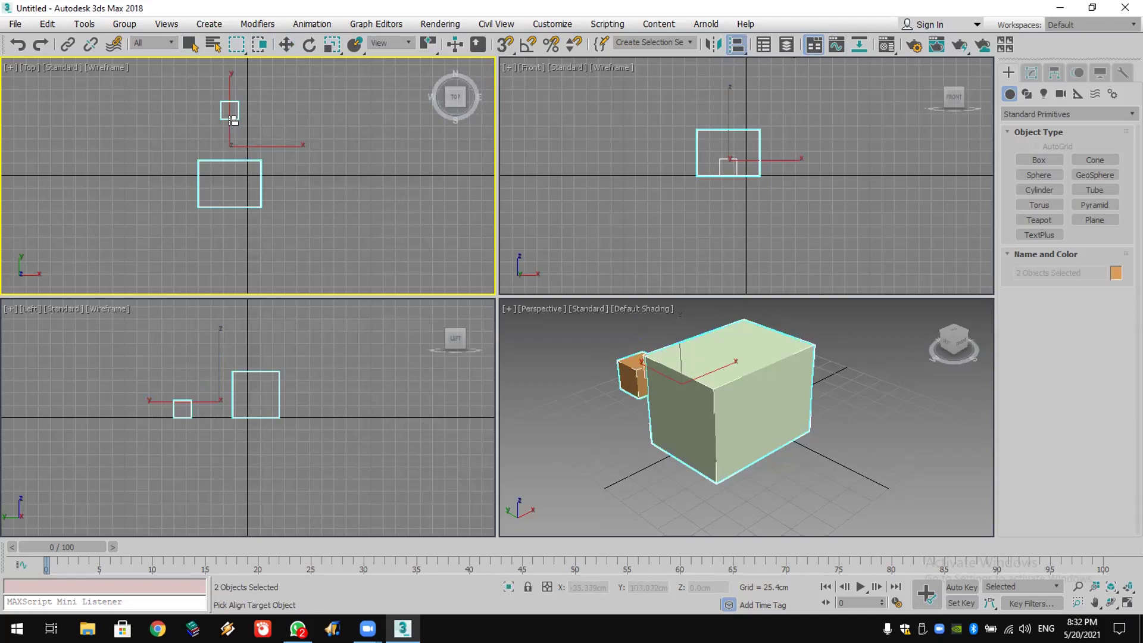
{"action": "left_click", "coordinate": [232, 164]}
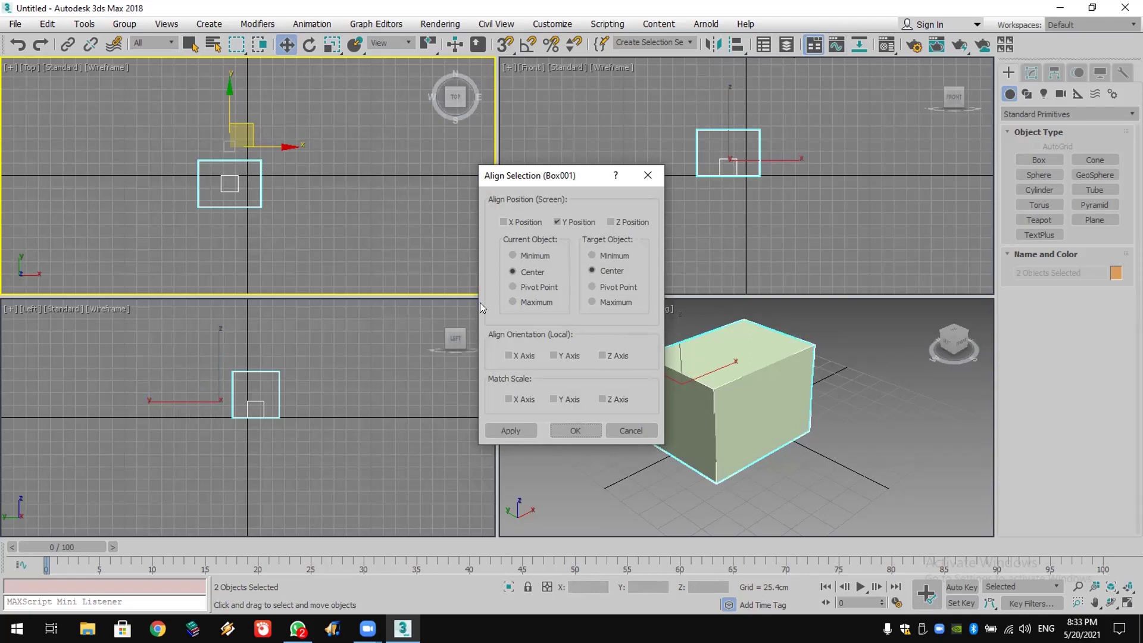
Try different reference points for the Y-position alignment, ending with Minimum for the current object and Pivot Point for the target.
{"action": "left_click", "coordinate": [534, 257]}
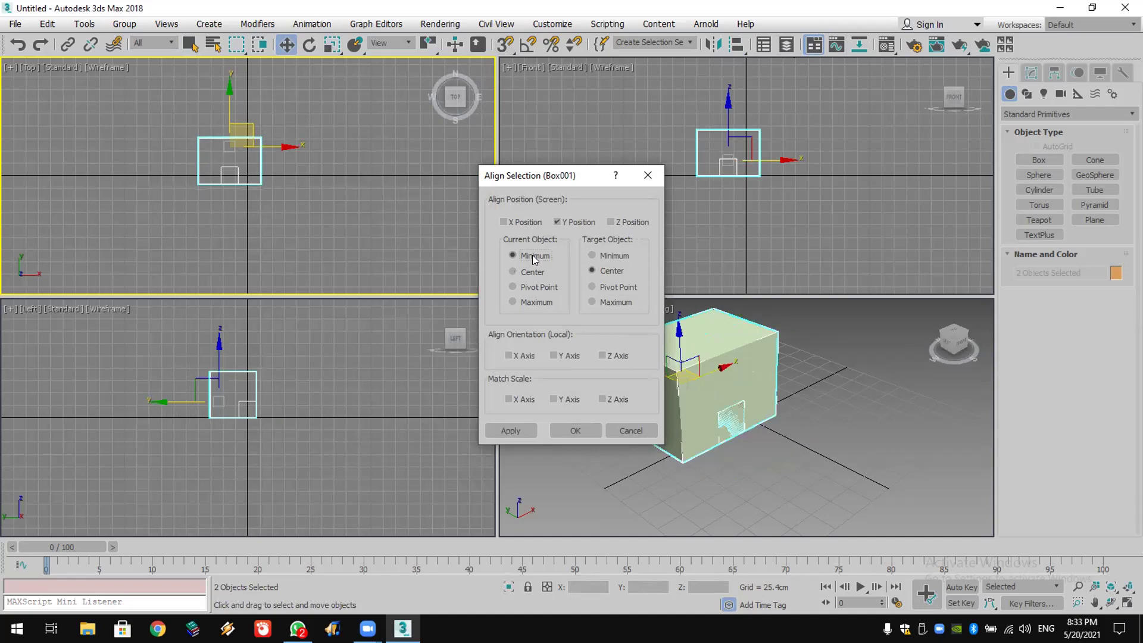
{"action": "left_click", "coordinate": [534, 274]}
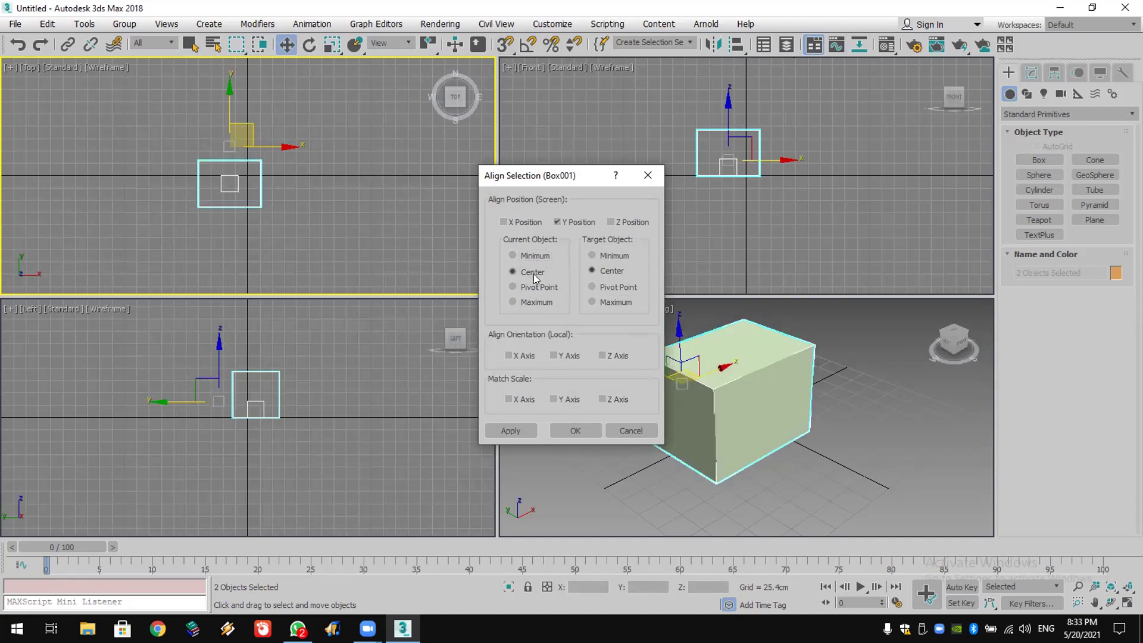
{"action": "left_click", "coordinate": [535, 284]}
{"action": "left_click", "coordinate": [536, 303]}
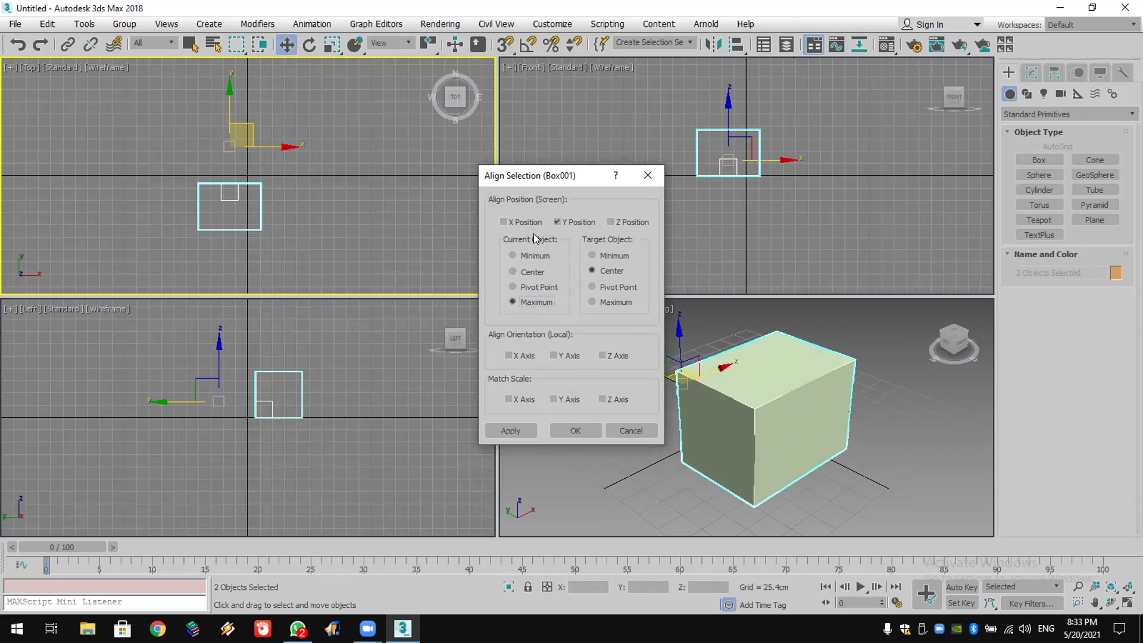
{"action": "left_click", "coordinate": [612, 301]}
{"action": "left_click", "coordinate": [611, 257]}
{"action": "left_click", "coordinate": [603, 273]}
{"action": "left_click", "coordinate": [528, 272]}
{"action": "left_click", "coordinate": [530, 256]}
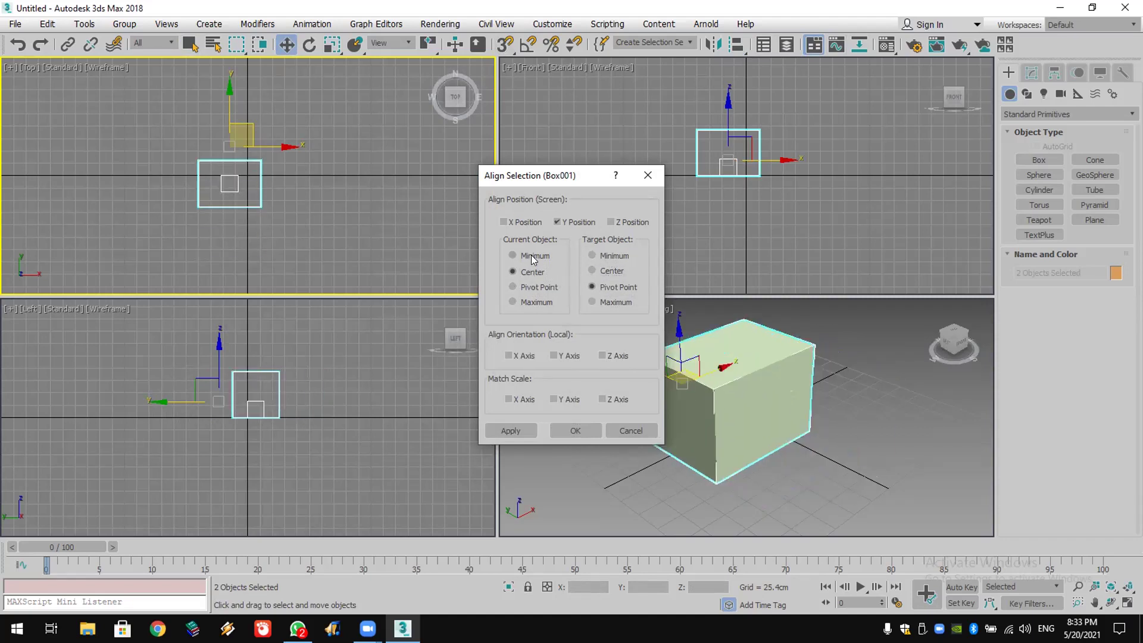
Try adding X and Y axis orientation to the alignment with the large box, close the alignment and deselect the boxes.
{"action": "left_click", "coordinate": [518, 359]}
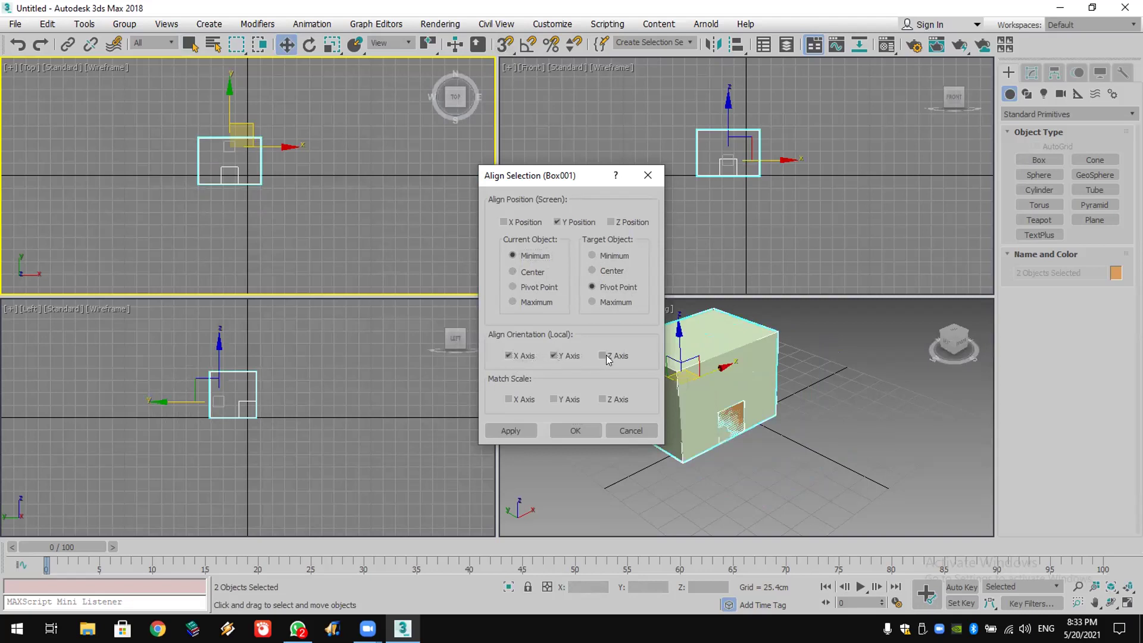
{"action": "left_click", "coordinate": [554, 356]}
{"action": "left_click", "coordinate": [587, 430]}
{"action": "left_click", "coordinate": [408, 234]}
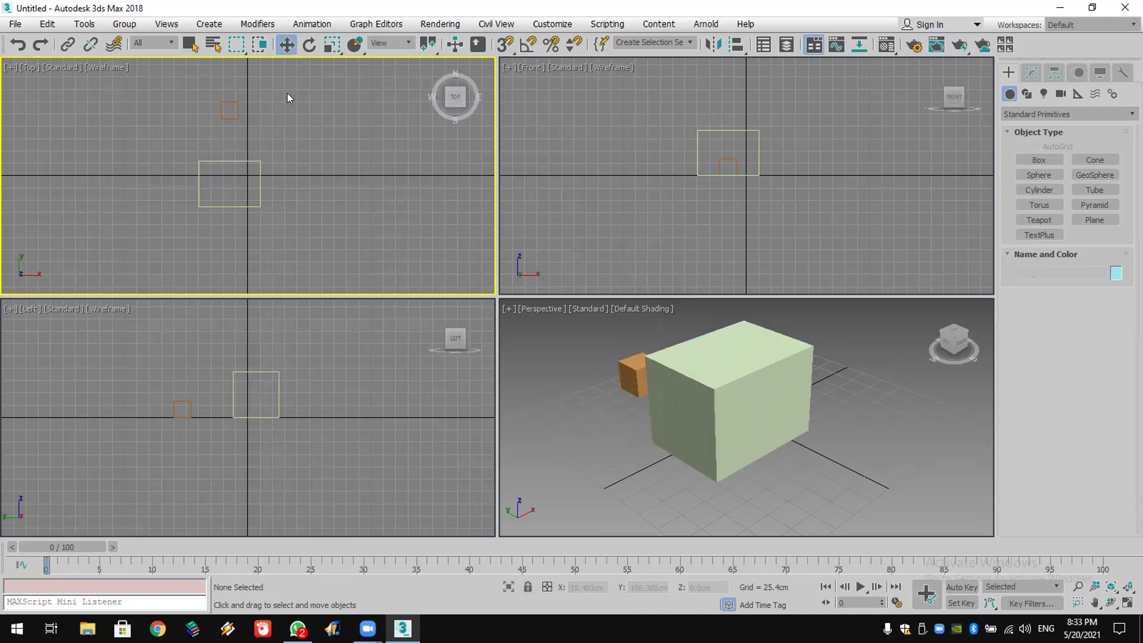
Try to align both selected boxes in Y to the small cube by their centers, and cancel the alignment.
{"action": "left_click_drag", "start_coordinate": [296, 96], "coordinate": [236, 218]}
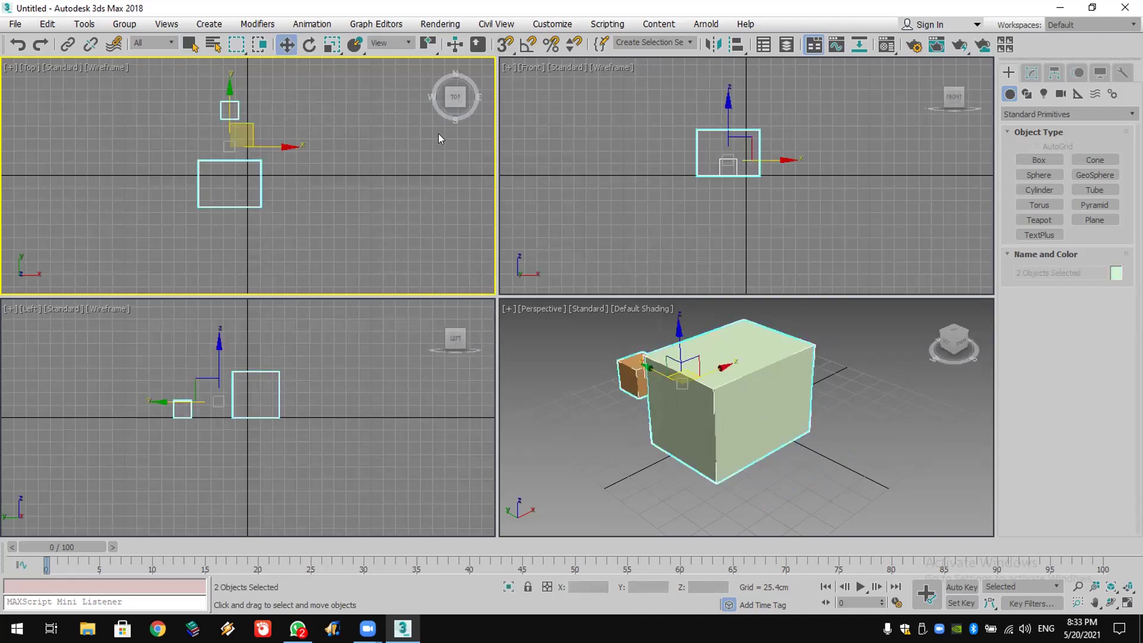
{"action": "left_click", "coordinate": [742, 46]}
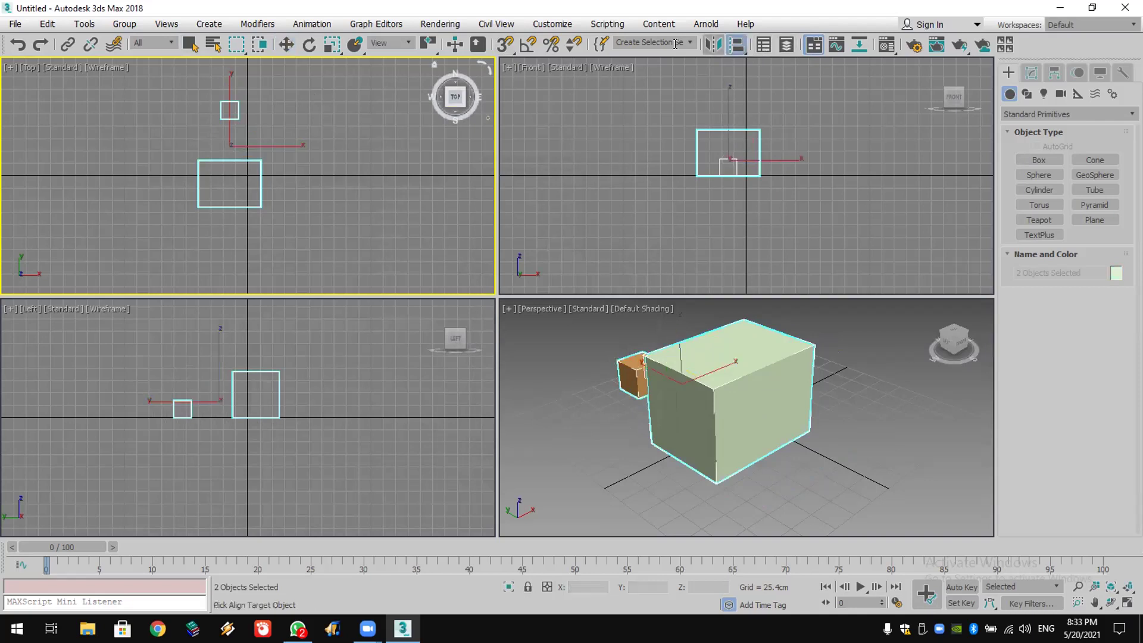
{"action": "left_click", "coordinate": [227, 117]}
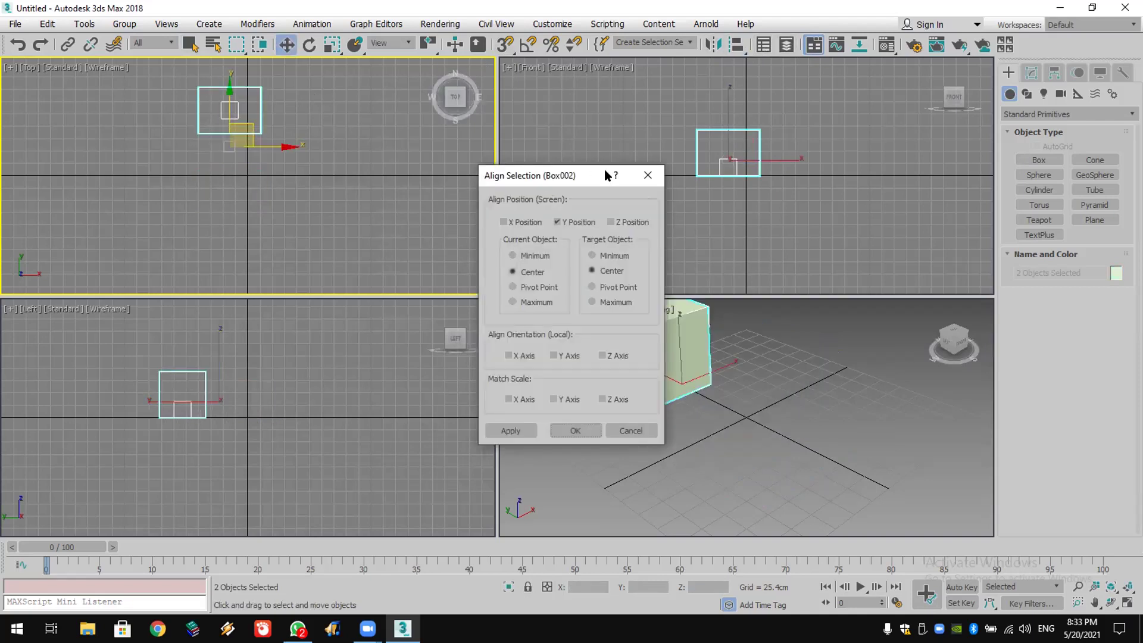
{"action": "left_click_drag", "start_coordinate": [528, 179], "coordinate": [325, 55]}
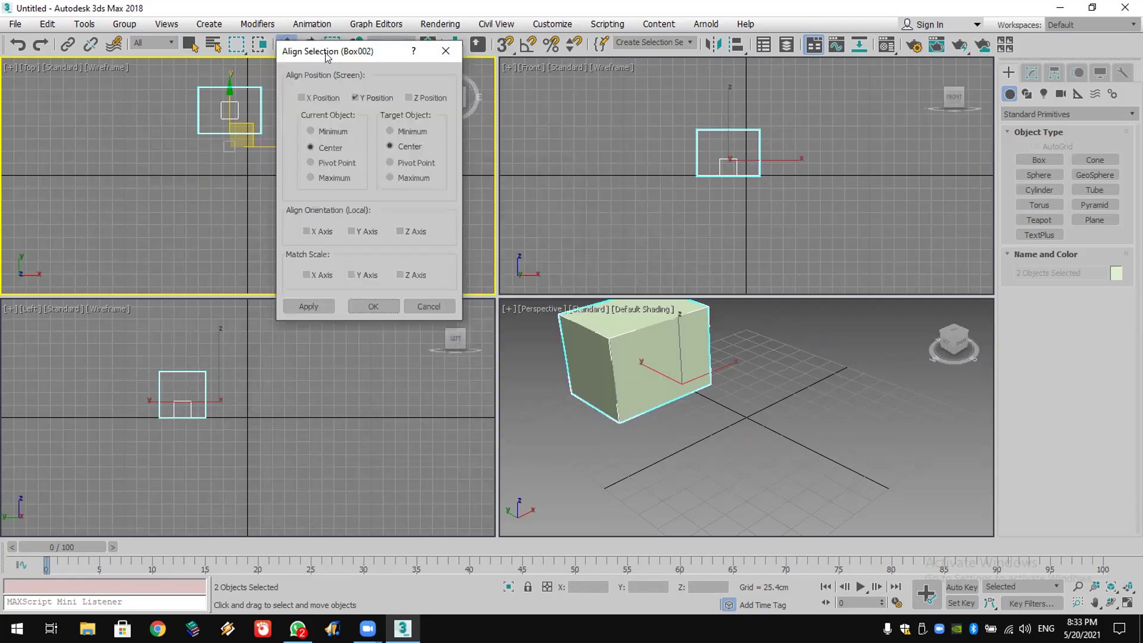
{"action": "left_click", "coordinate": [435, 308]}
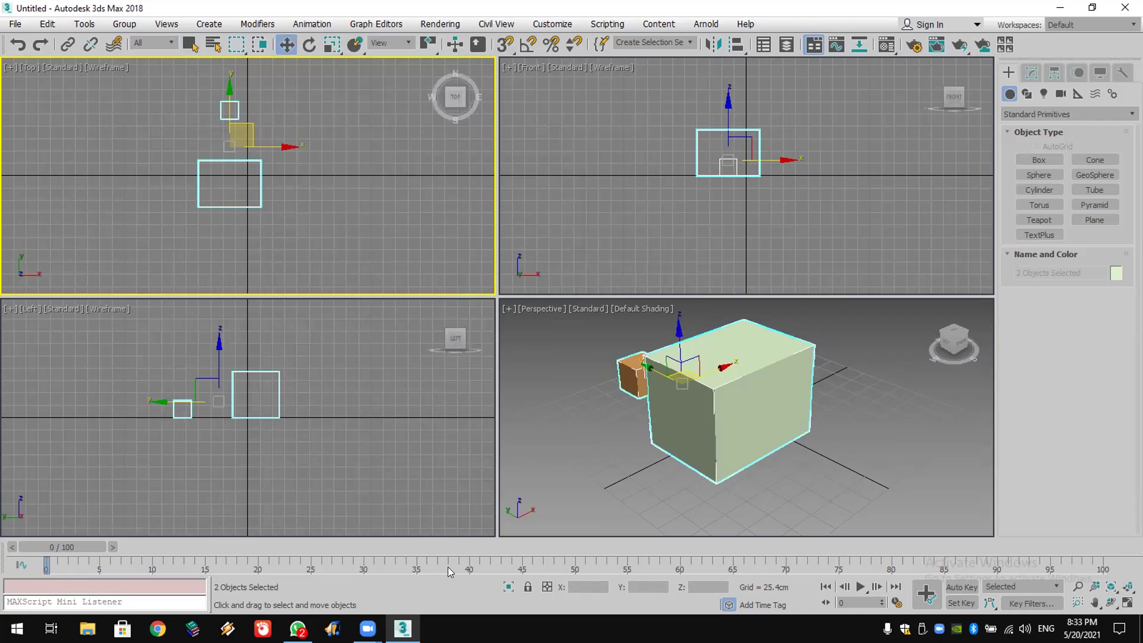